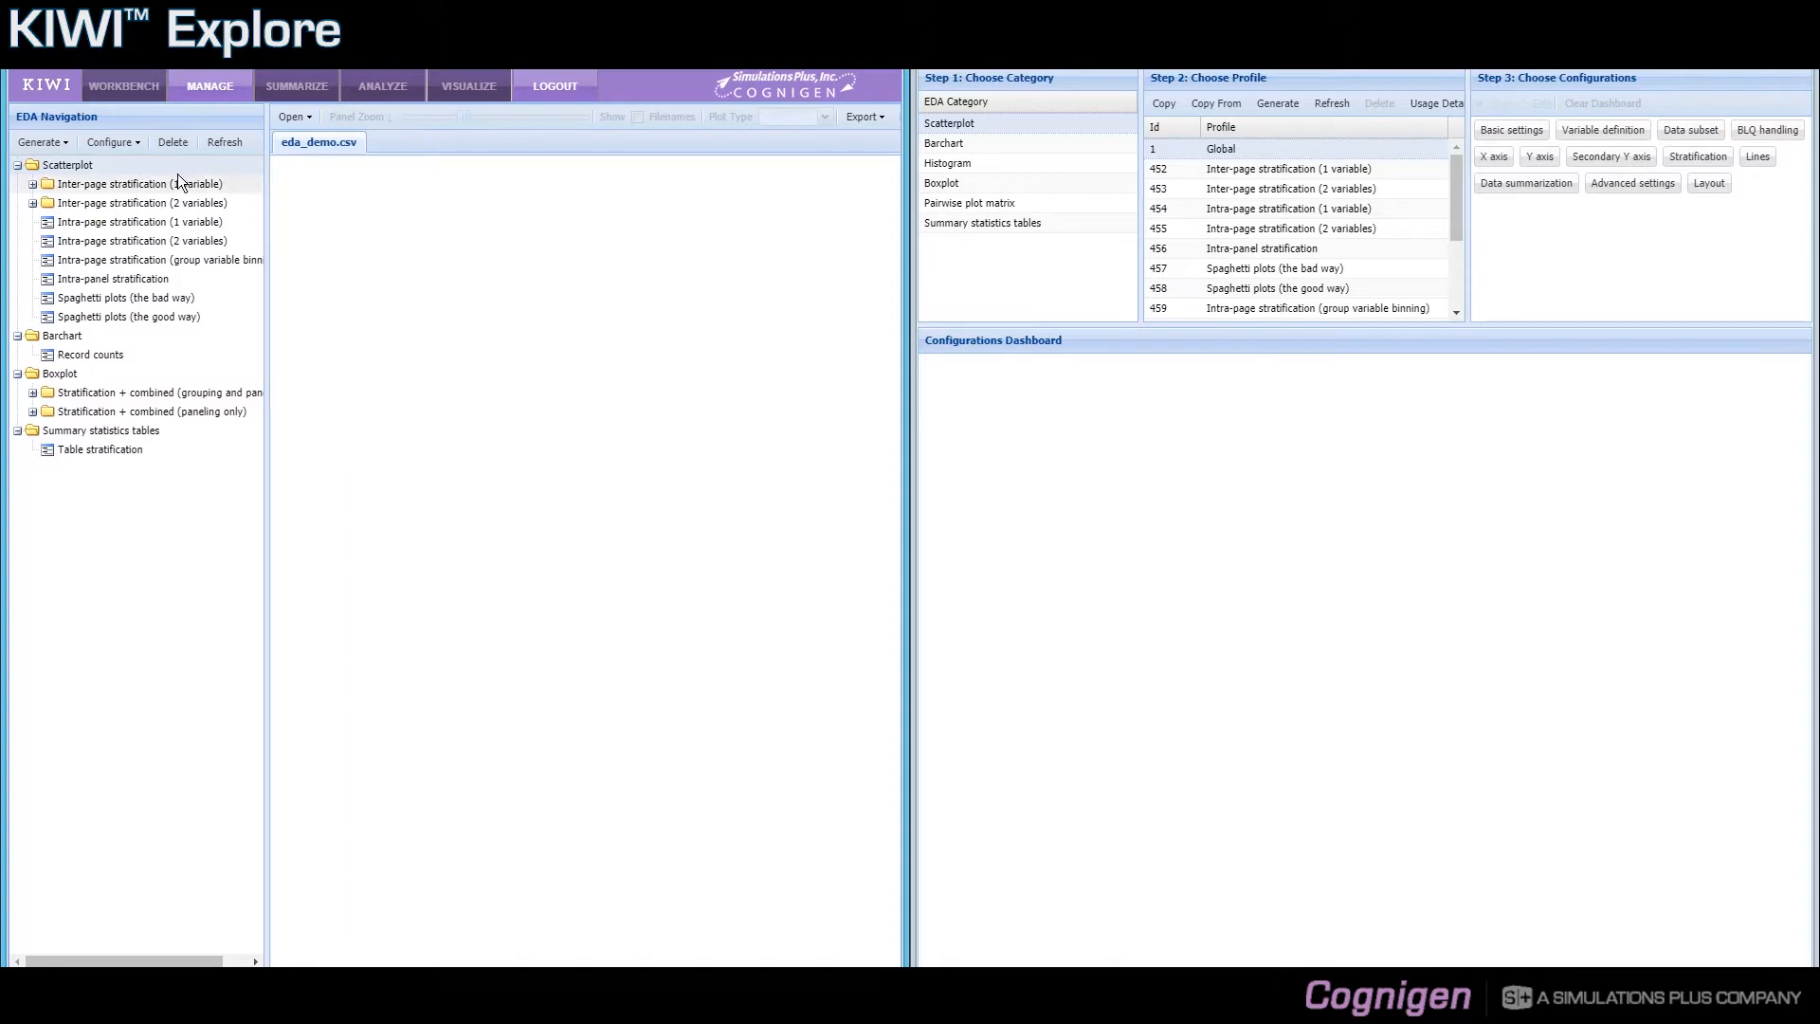
View the one-variable inter-page stratification scatterplots for Study 1, Study 2 and Study 3, returning to Study 1.
left_click(34, 185)
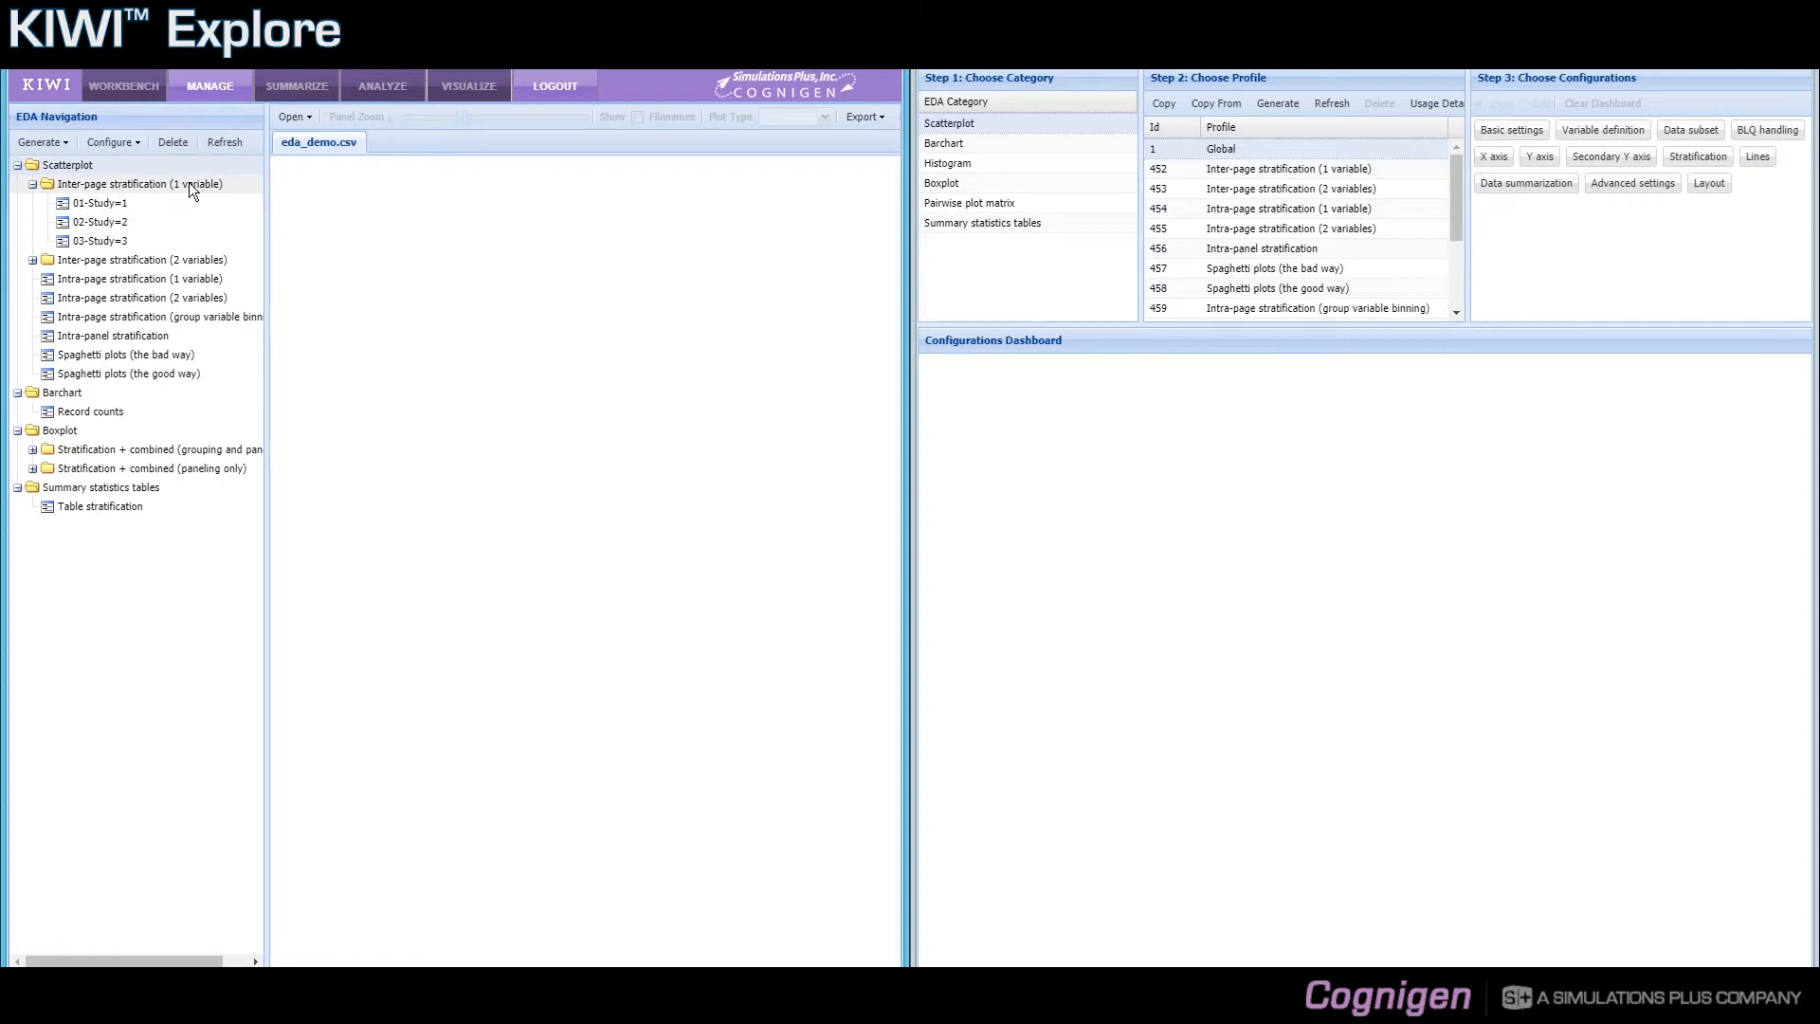
left_click(106, 202)
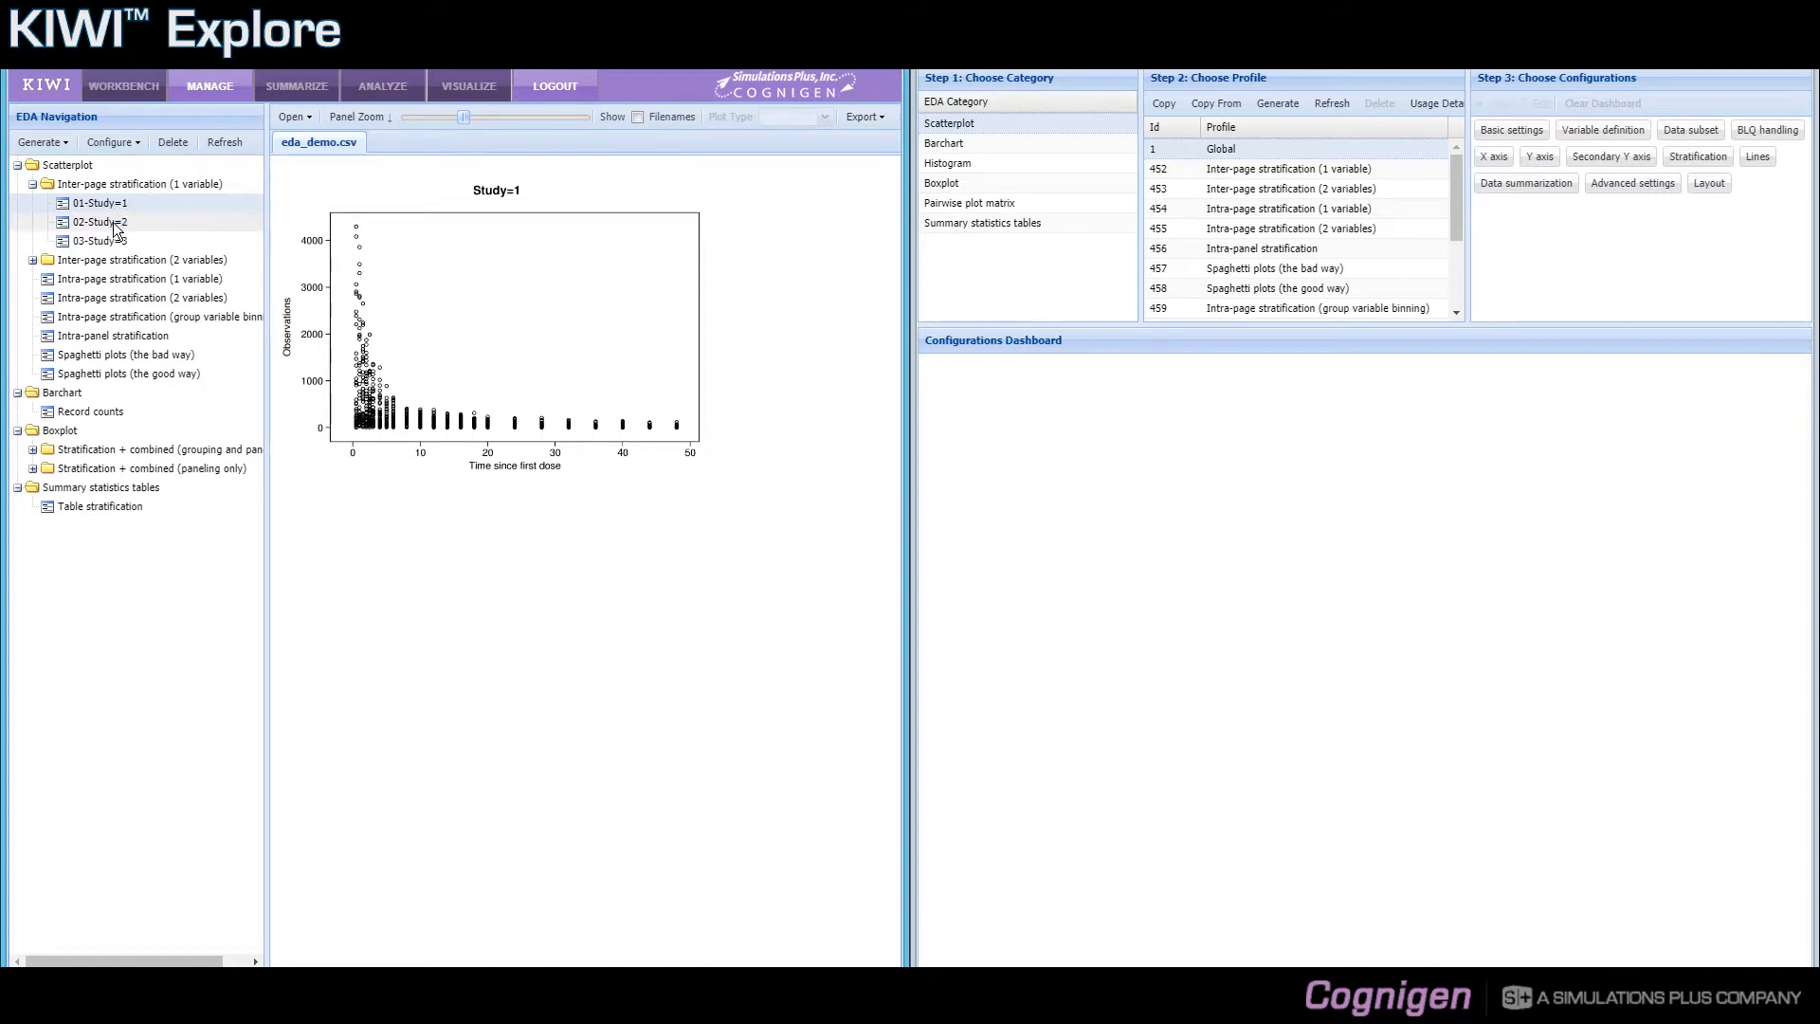
left_click(111, 221)
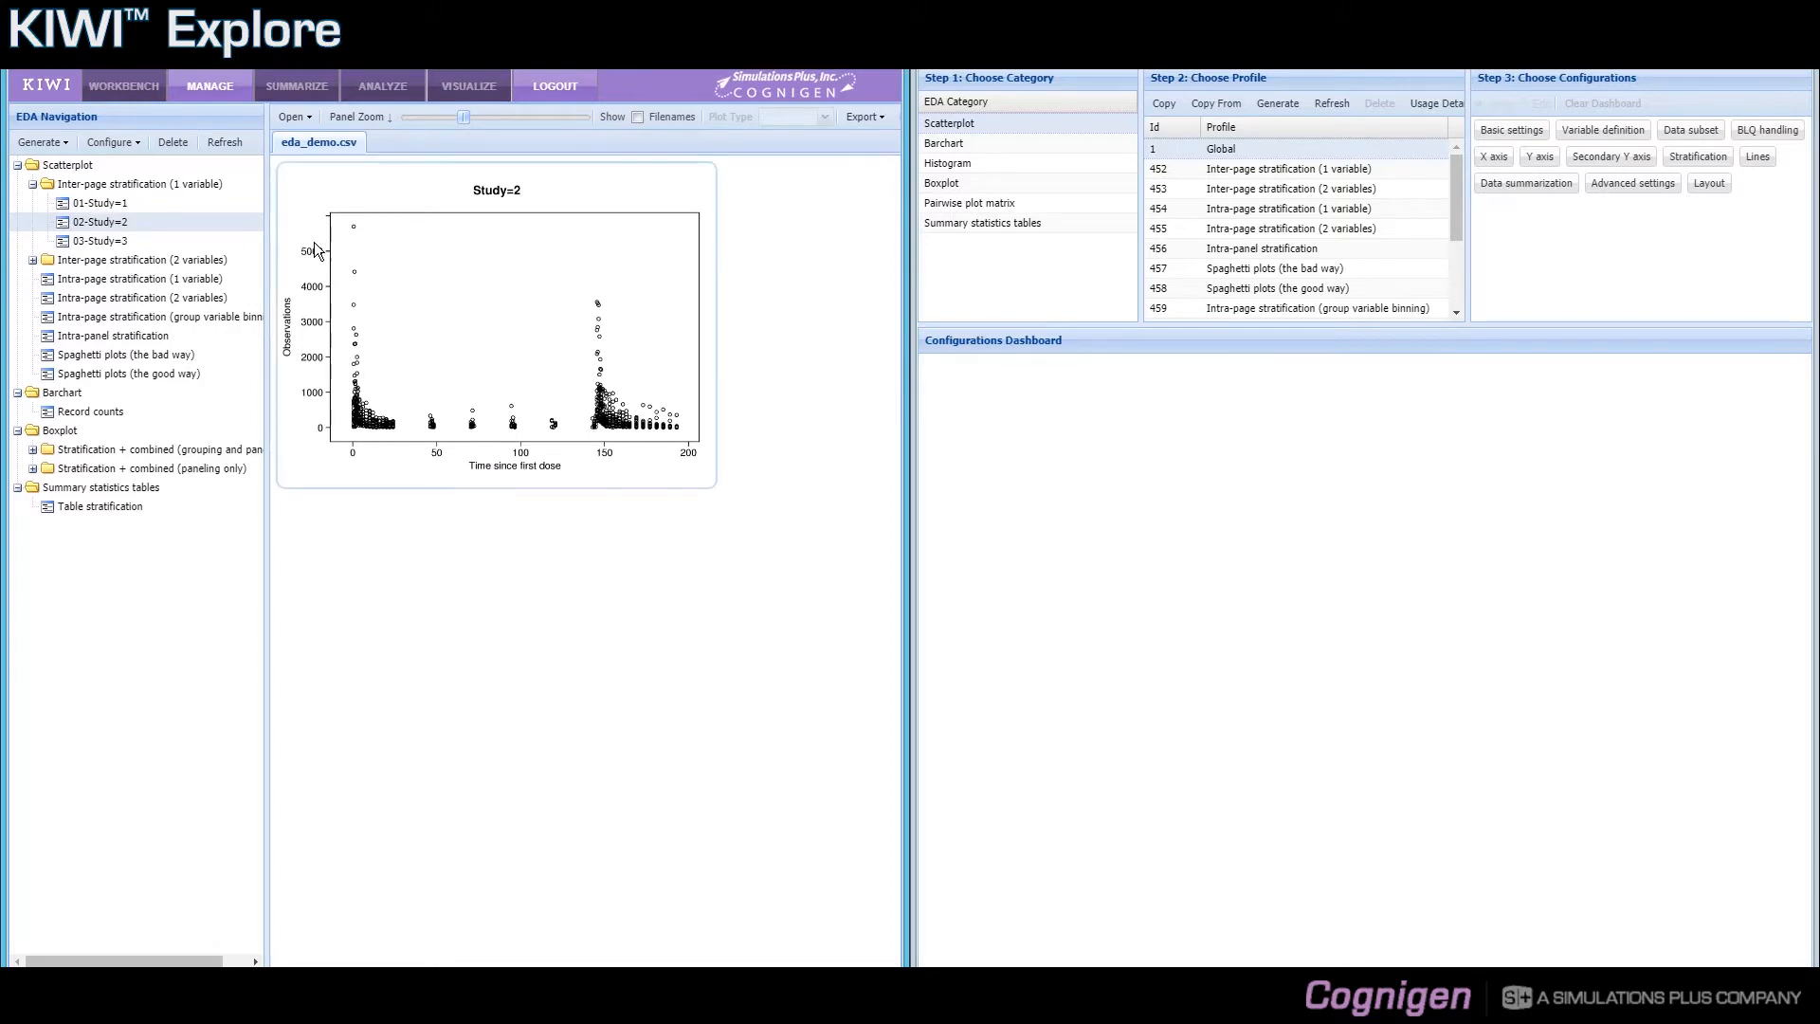
left_click(117, 242)
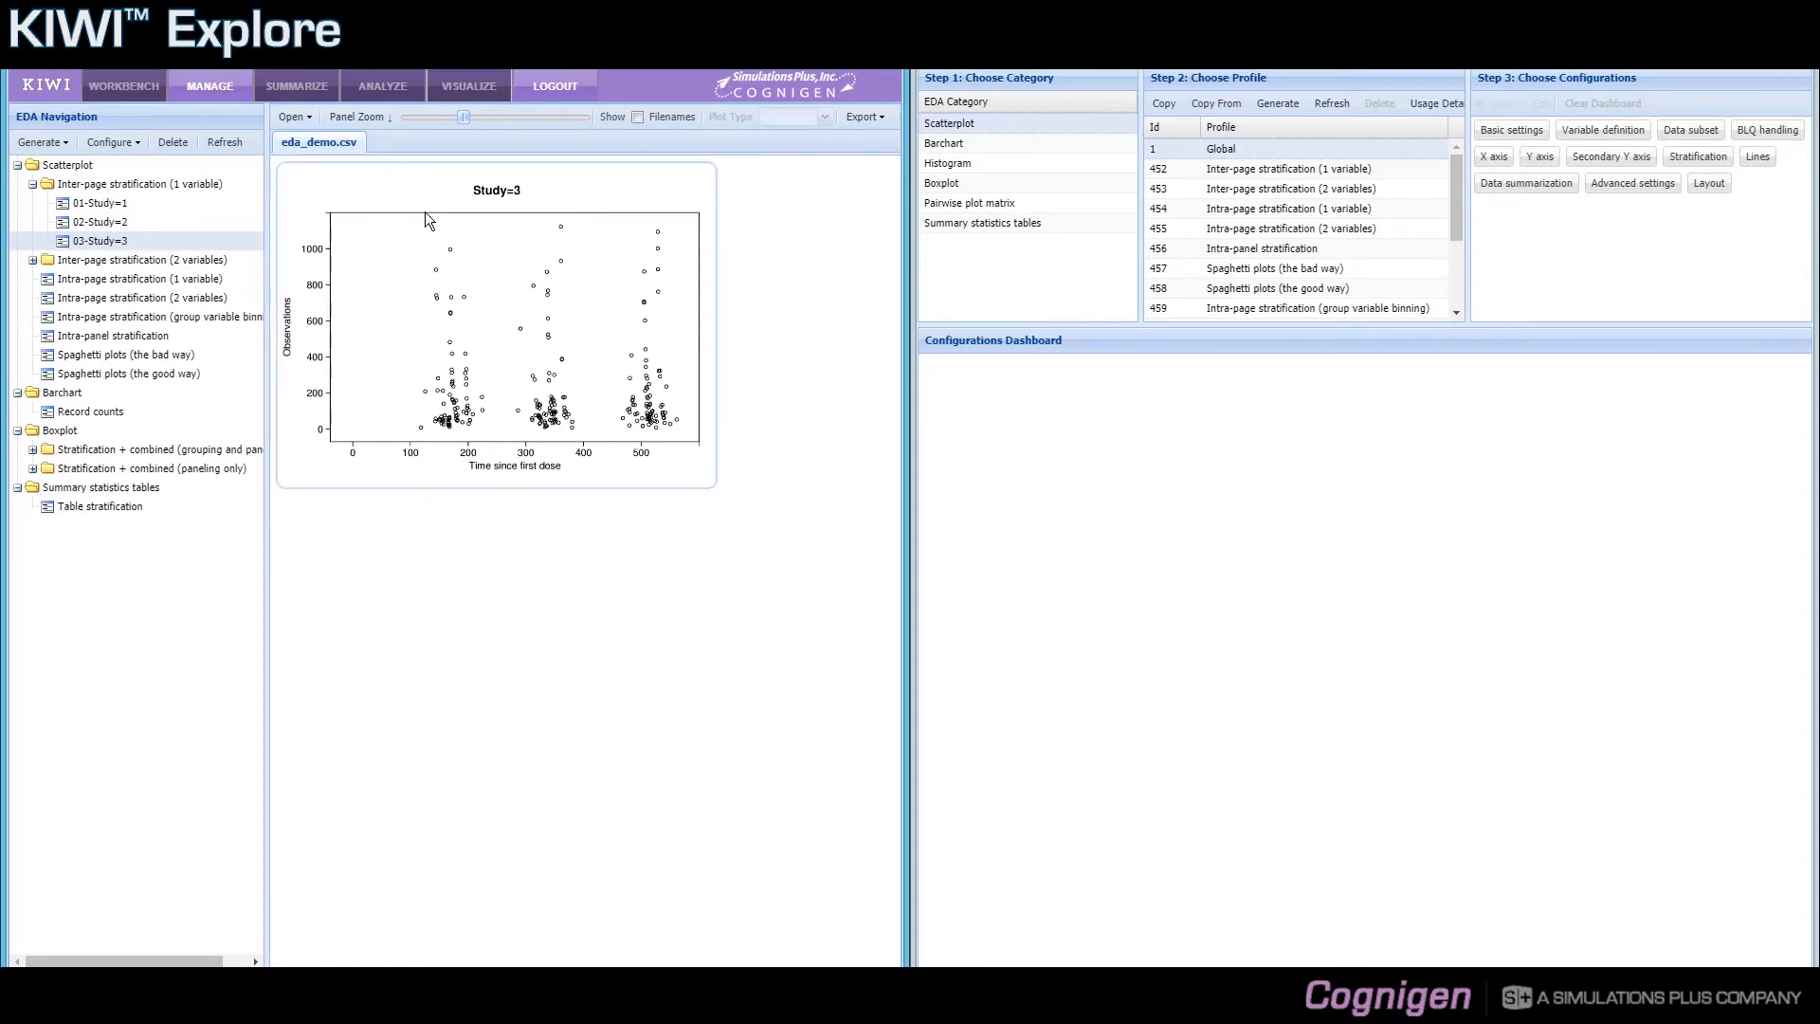
left_click(148, 199)
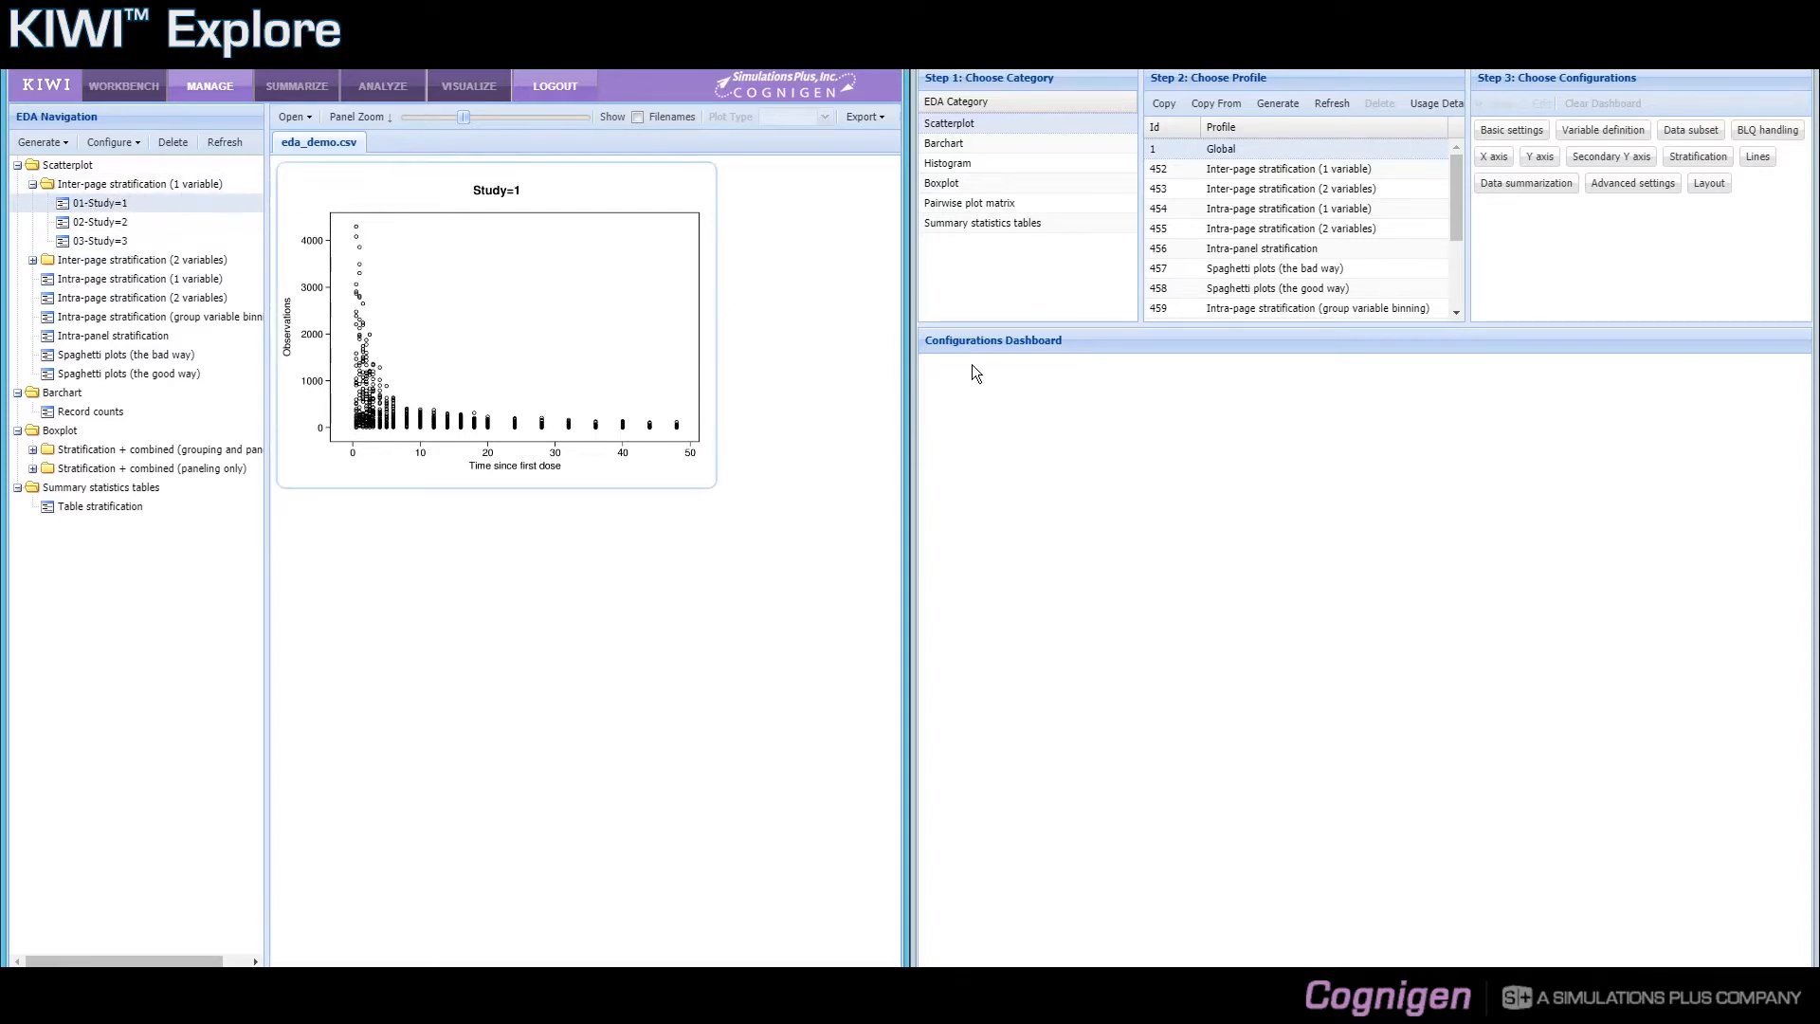
Open the stratification settings of the Inter-page stratification (1 variable) scatterplot profile, choosing to edit and rerun all plots.
left_click(1245, 177)
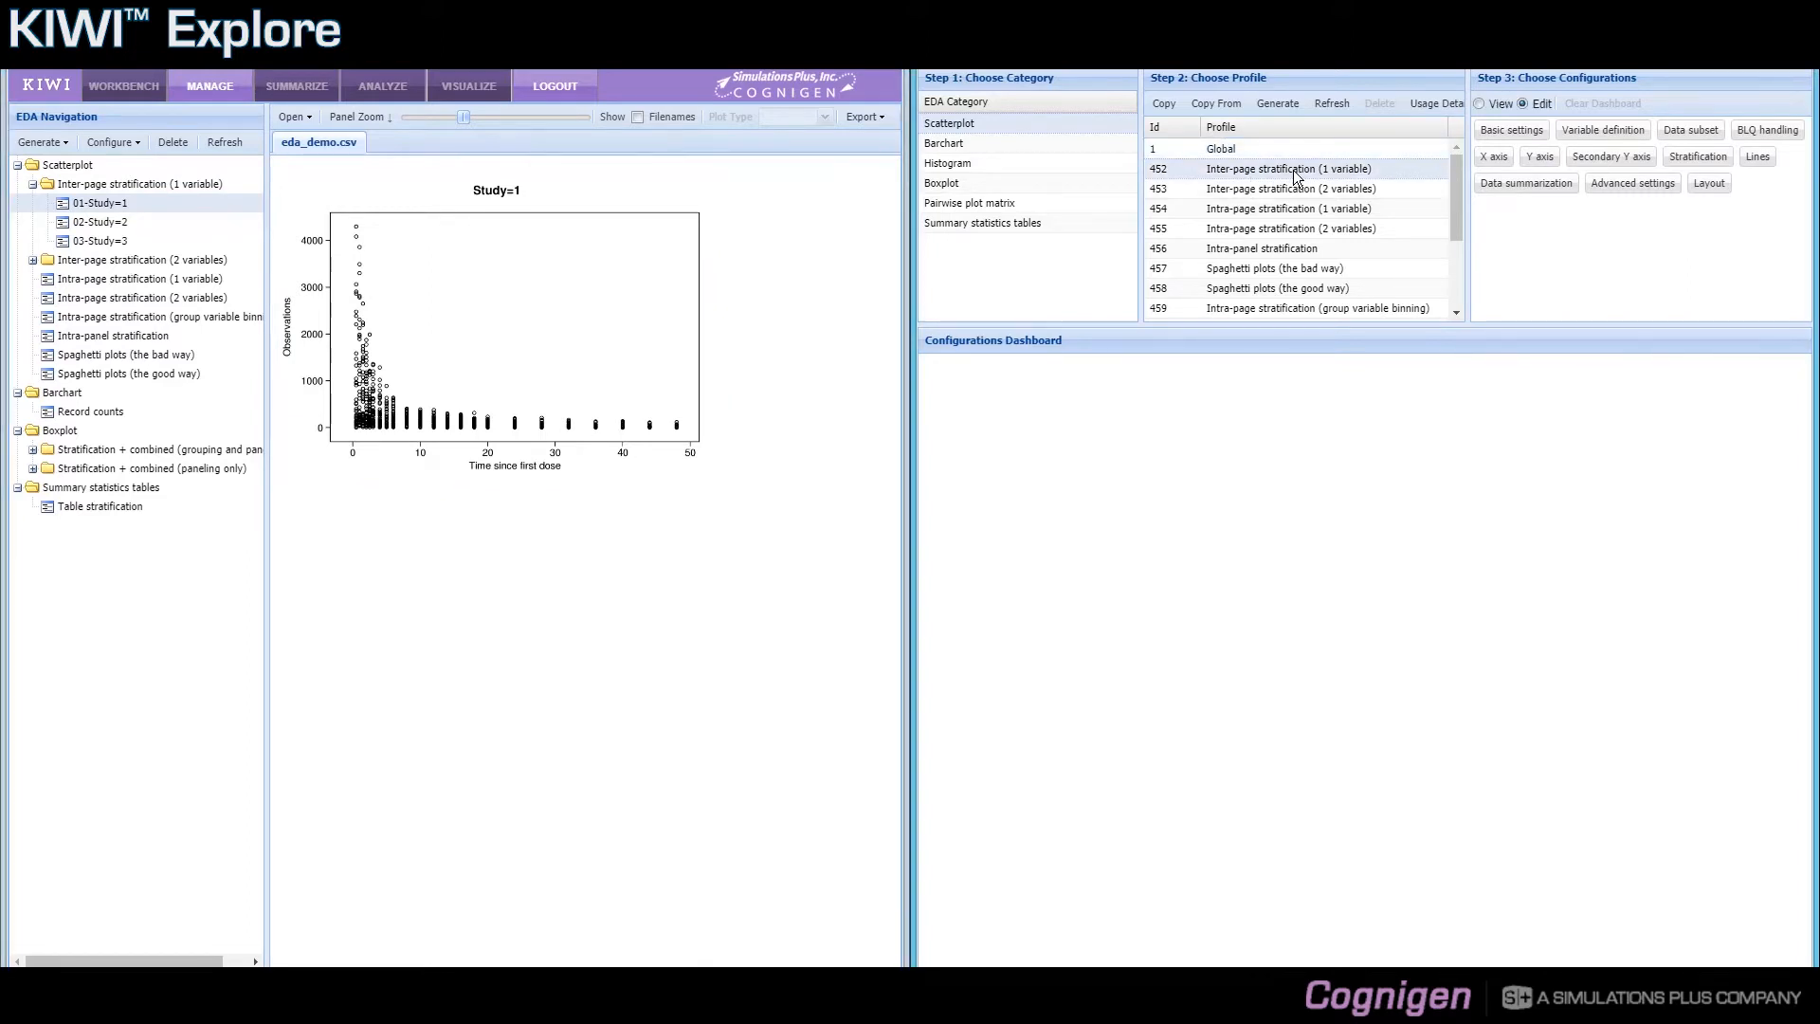
left_click(1700, 166)
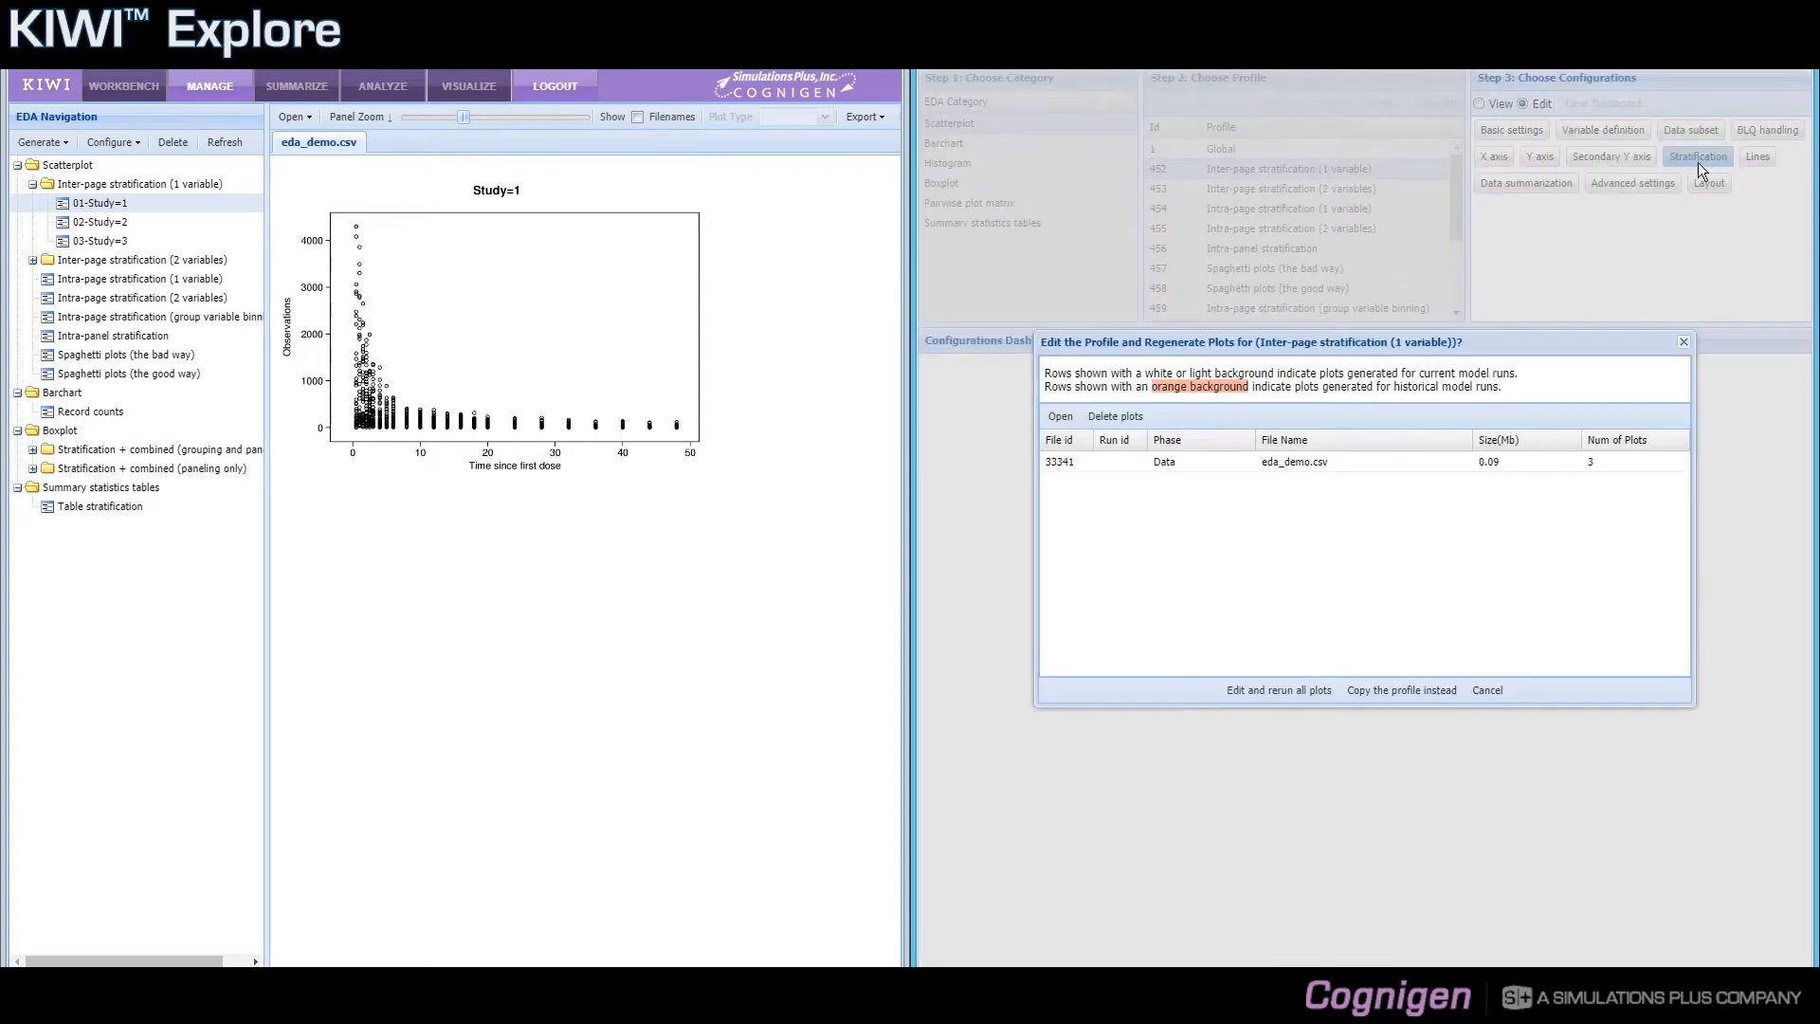
left_click(1323, 684)
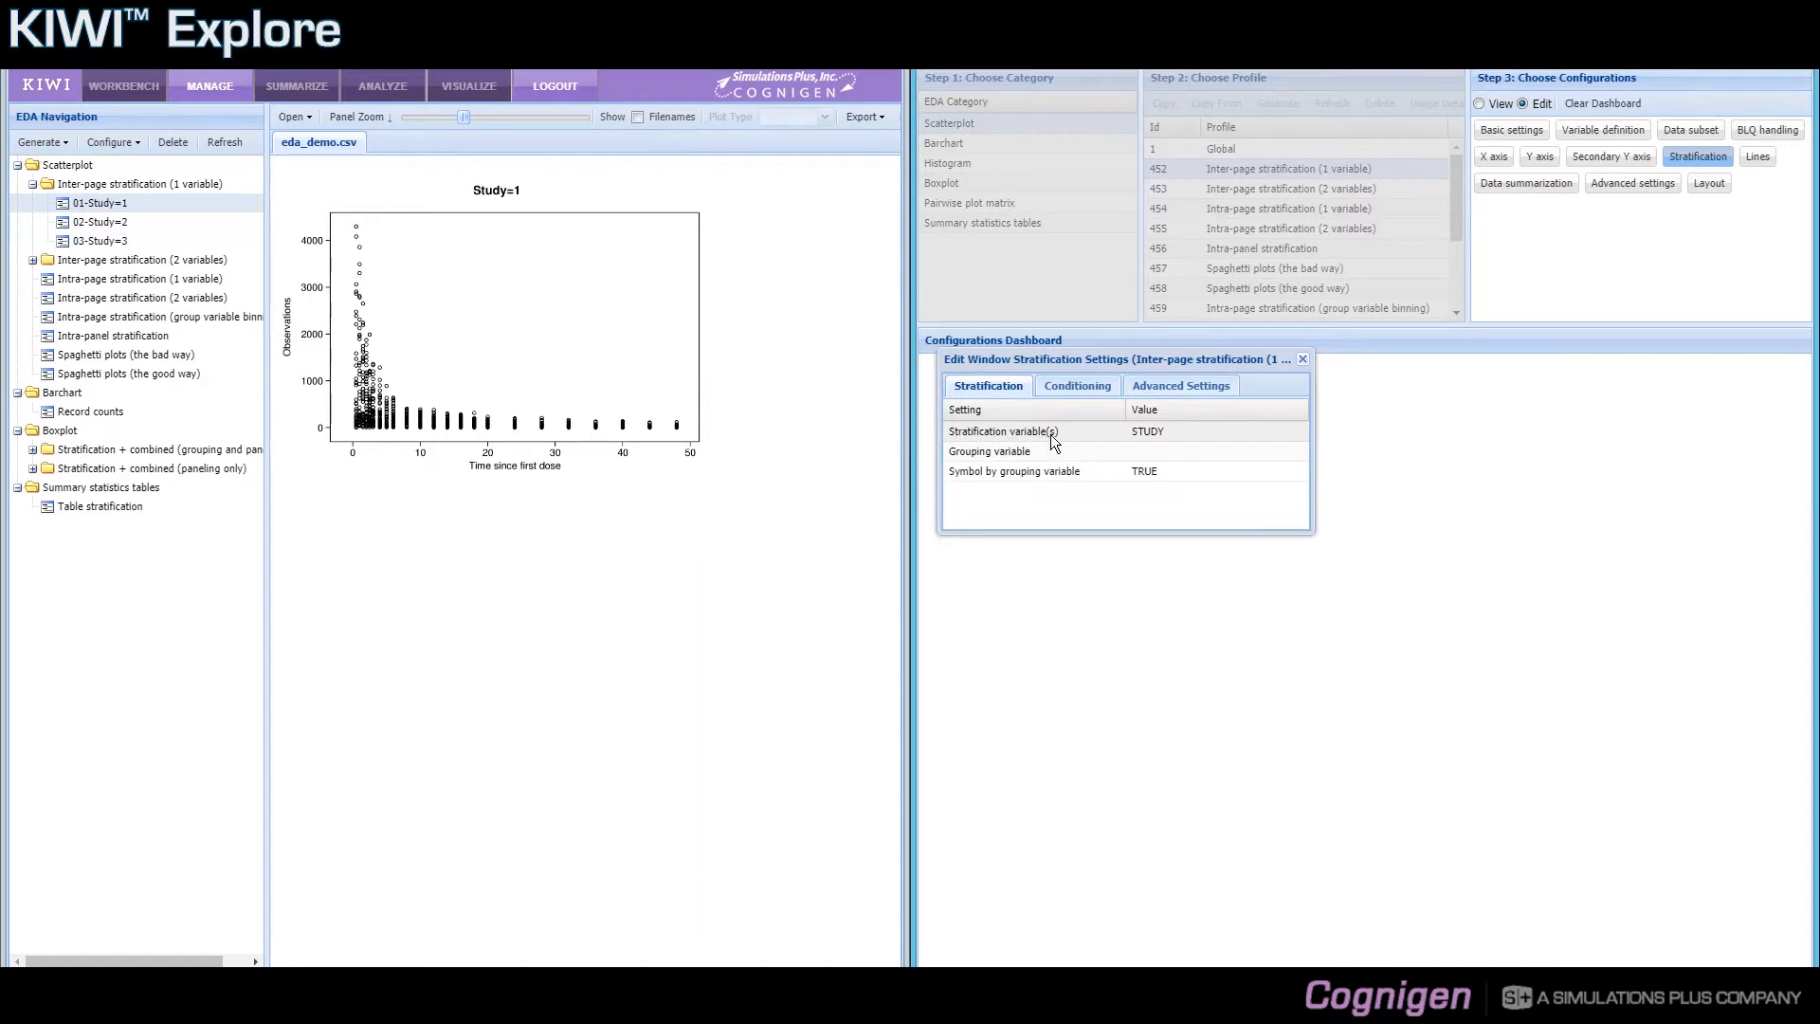
Add NUM, MDV and PAT to the profile's stratification variables alongside STUDY.
left_click(1179, 430)
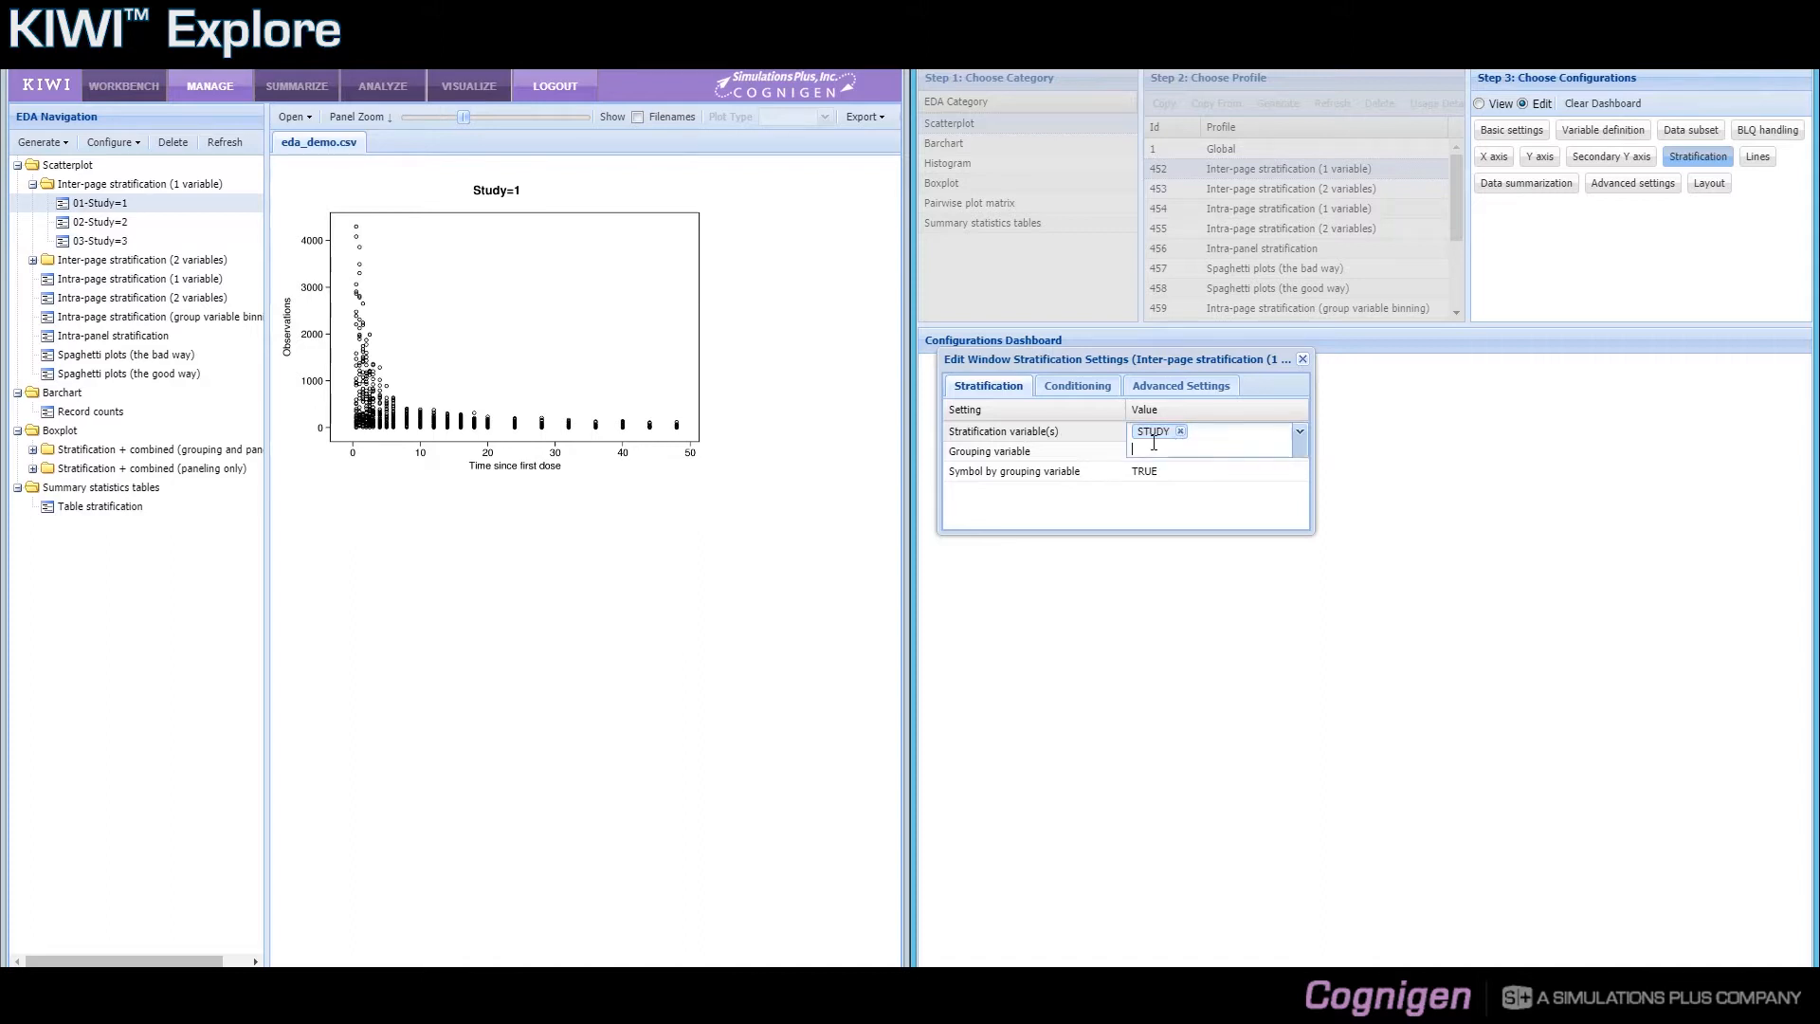
left_click(1302, 442)
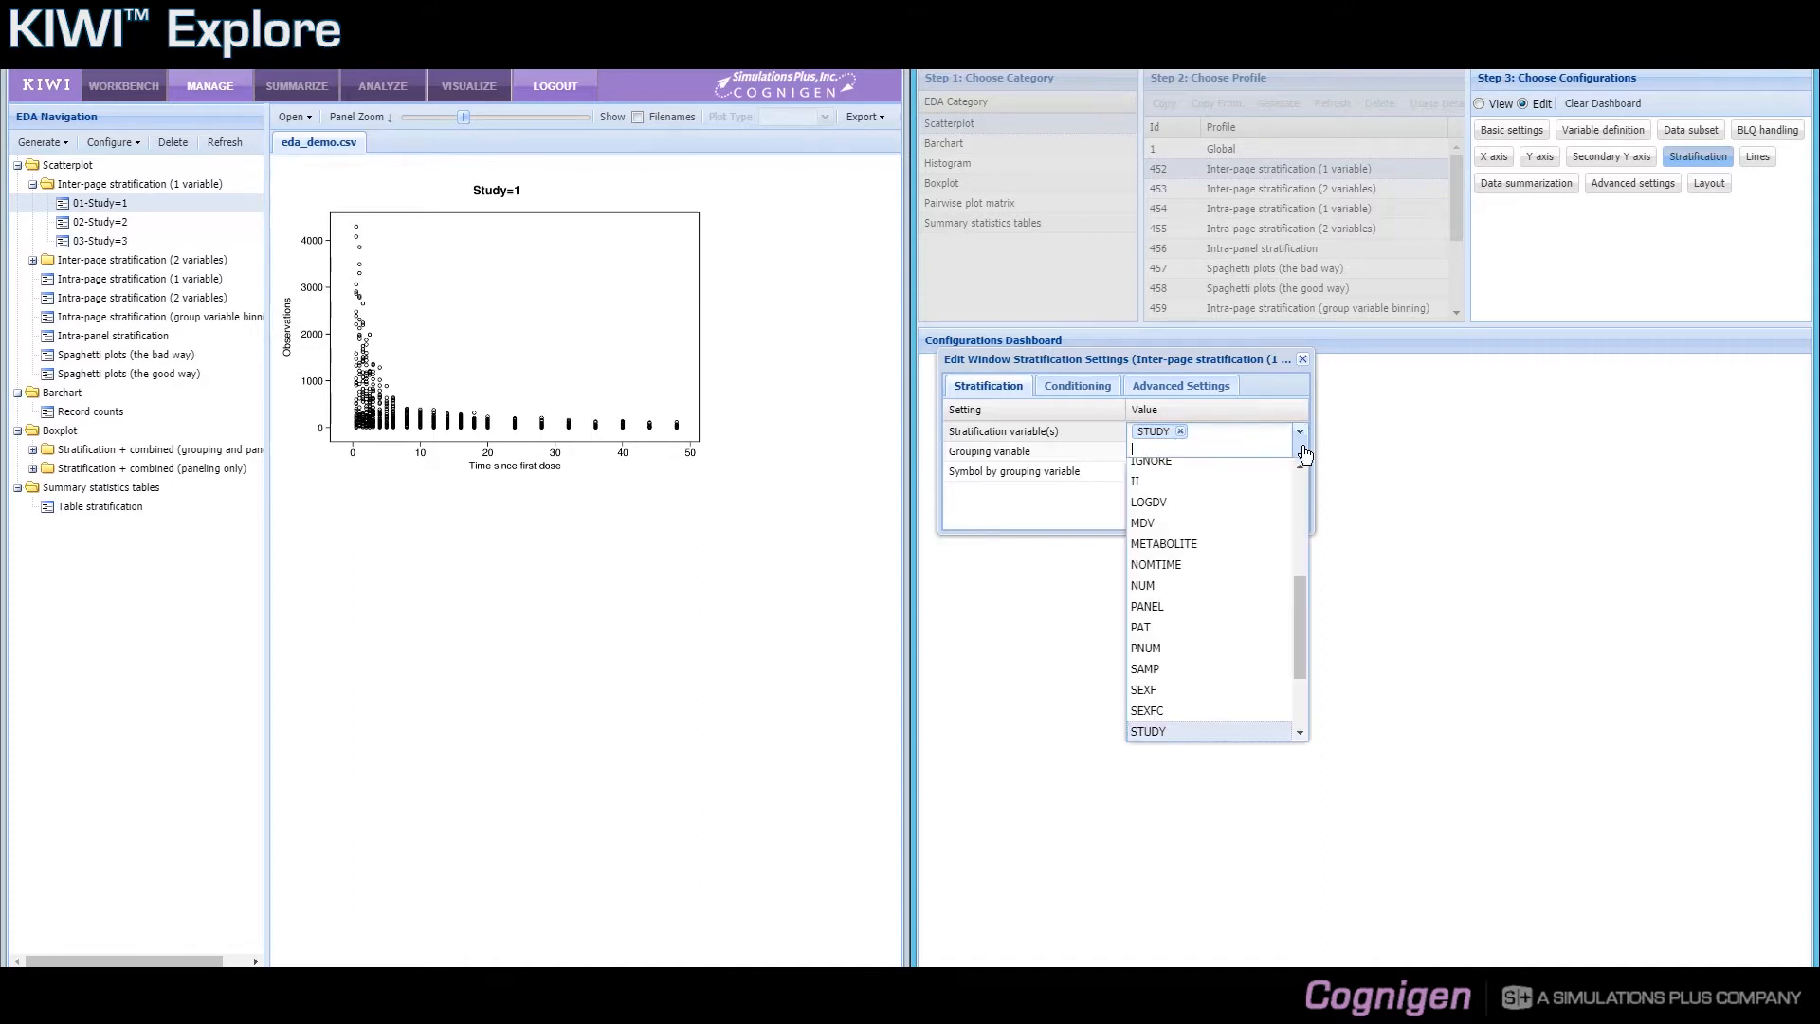
left_click(1209, 589)
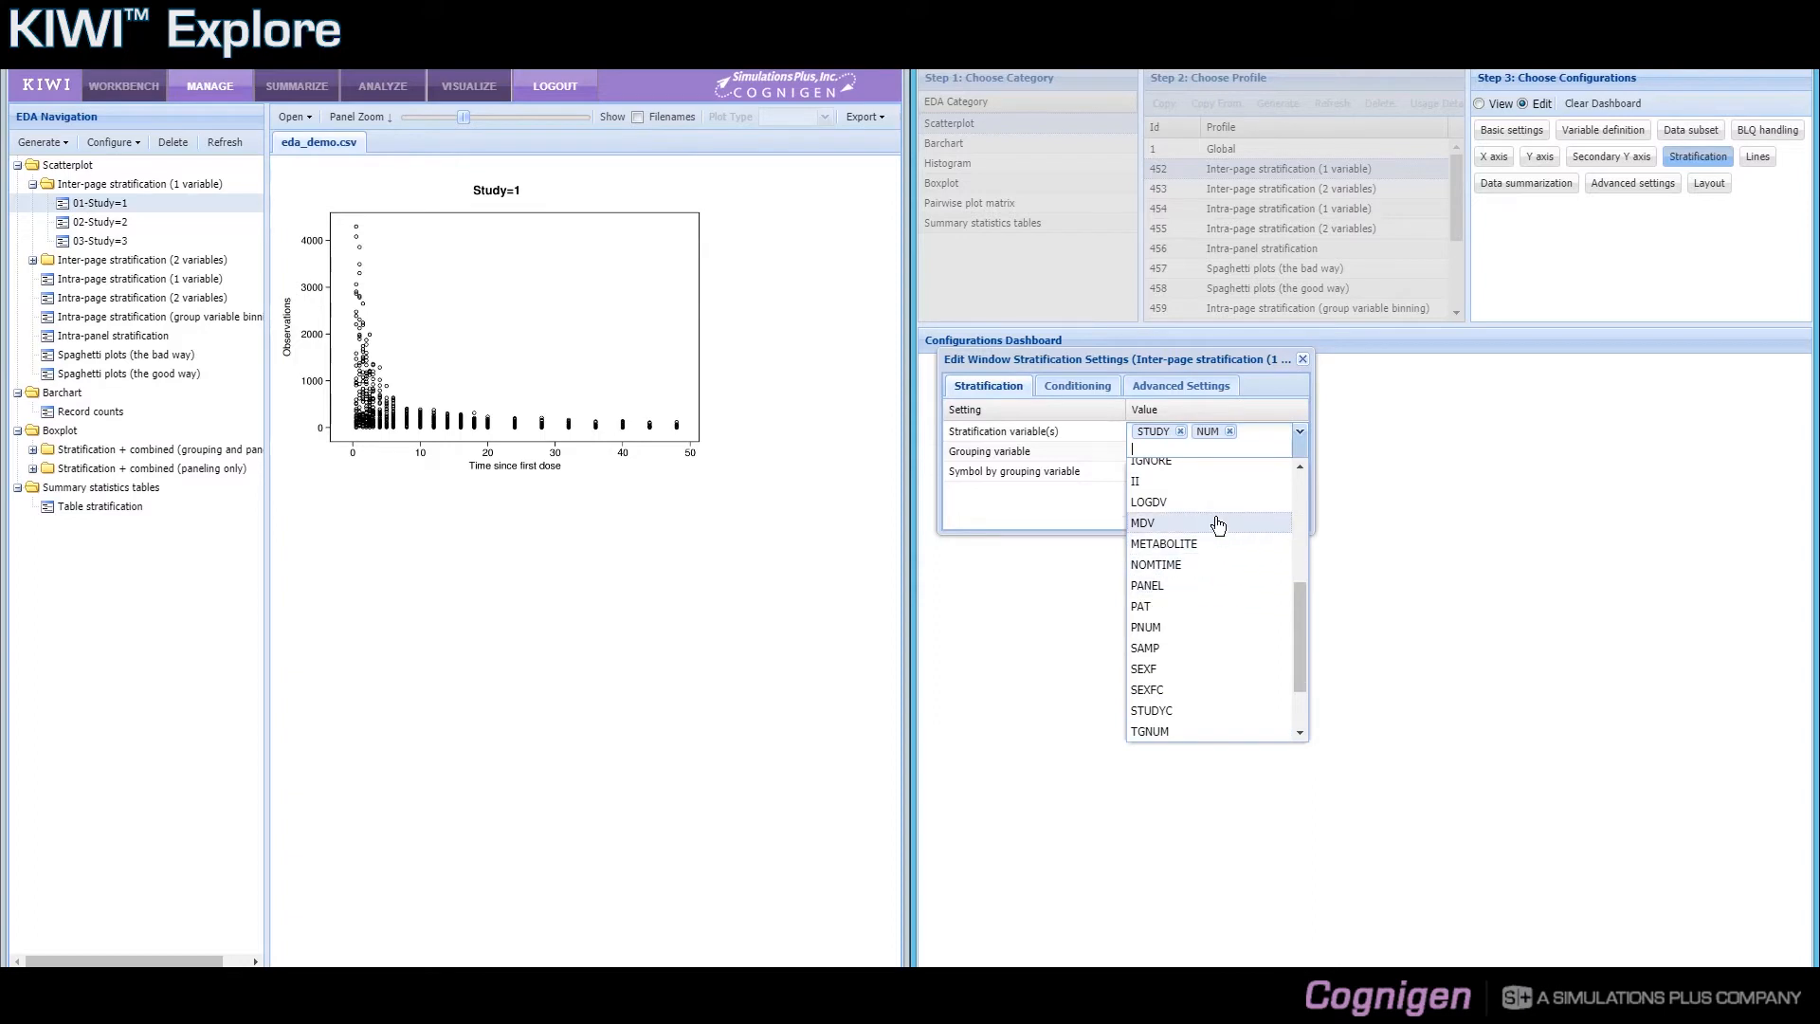
left_click(1201, 522)
left_click(1196, 603)
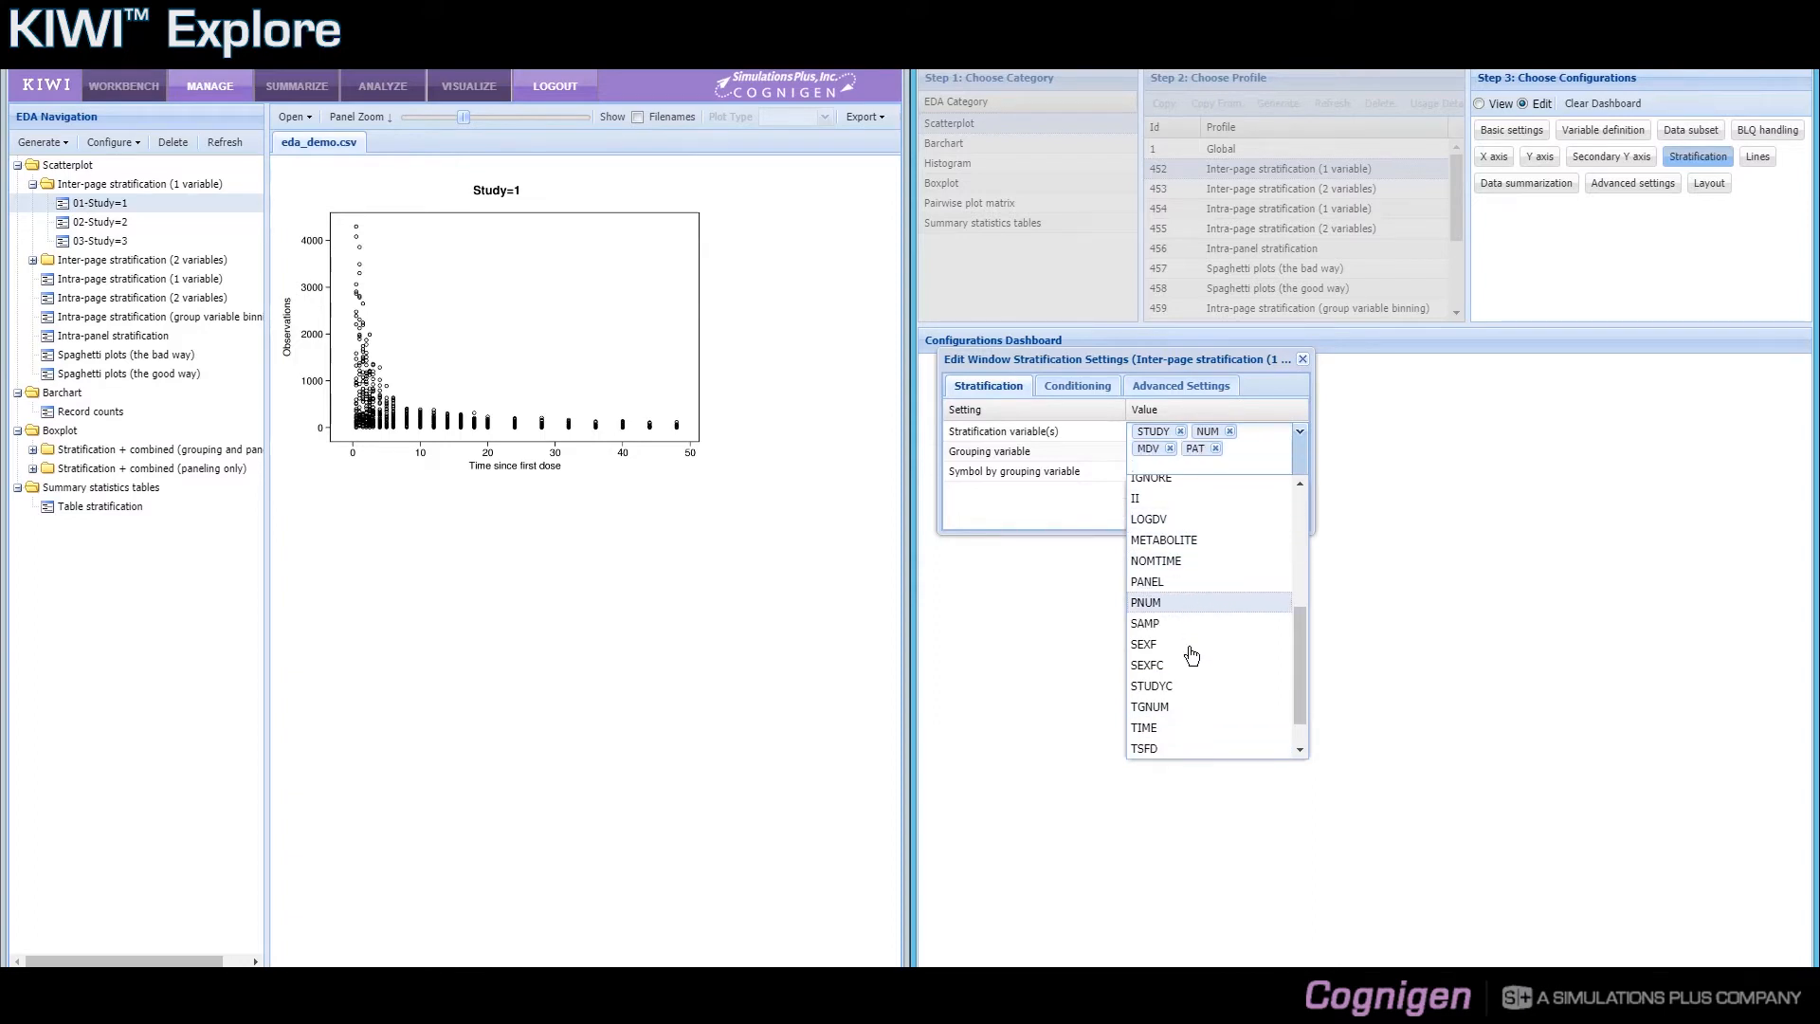
Remove MDV, PAT and NUM from the stratification variables, keeping only STUDY, and close the stratification settings.
left_click(1170, 449)
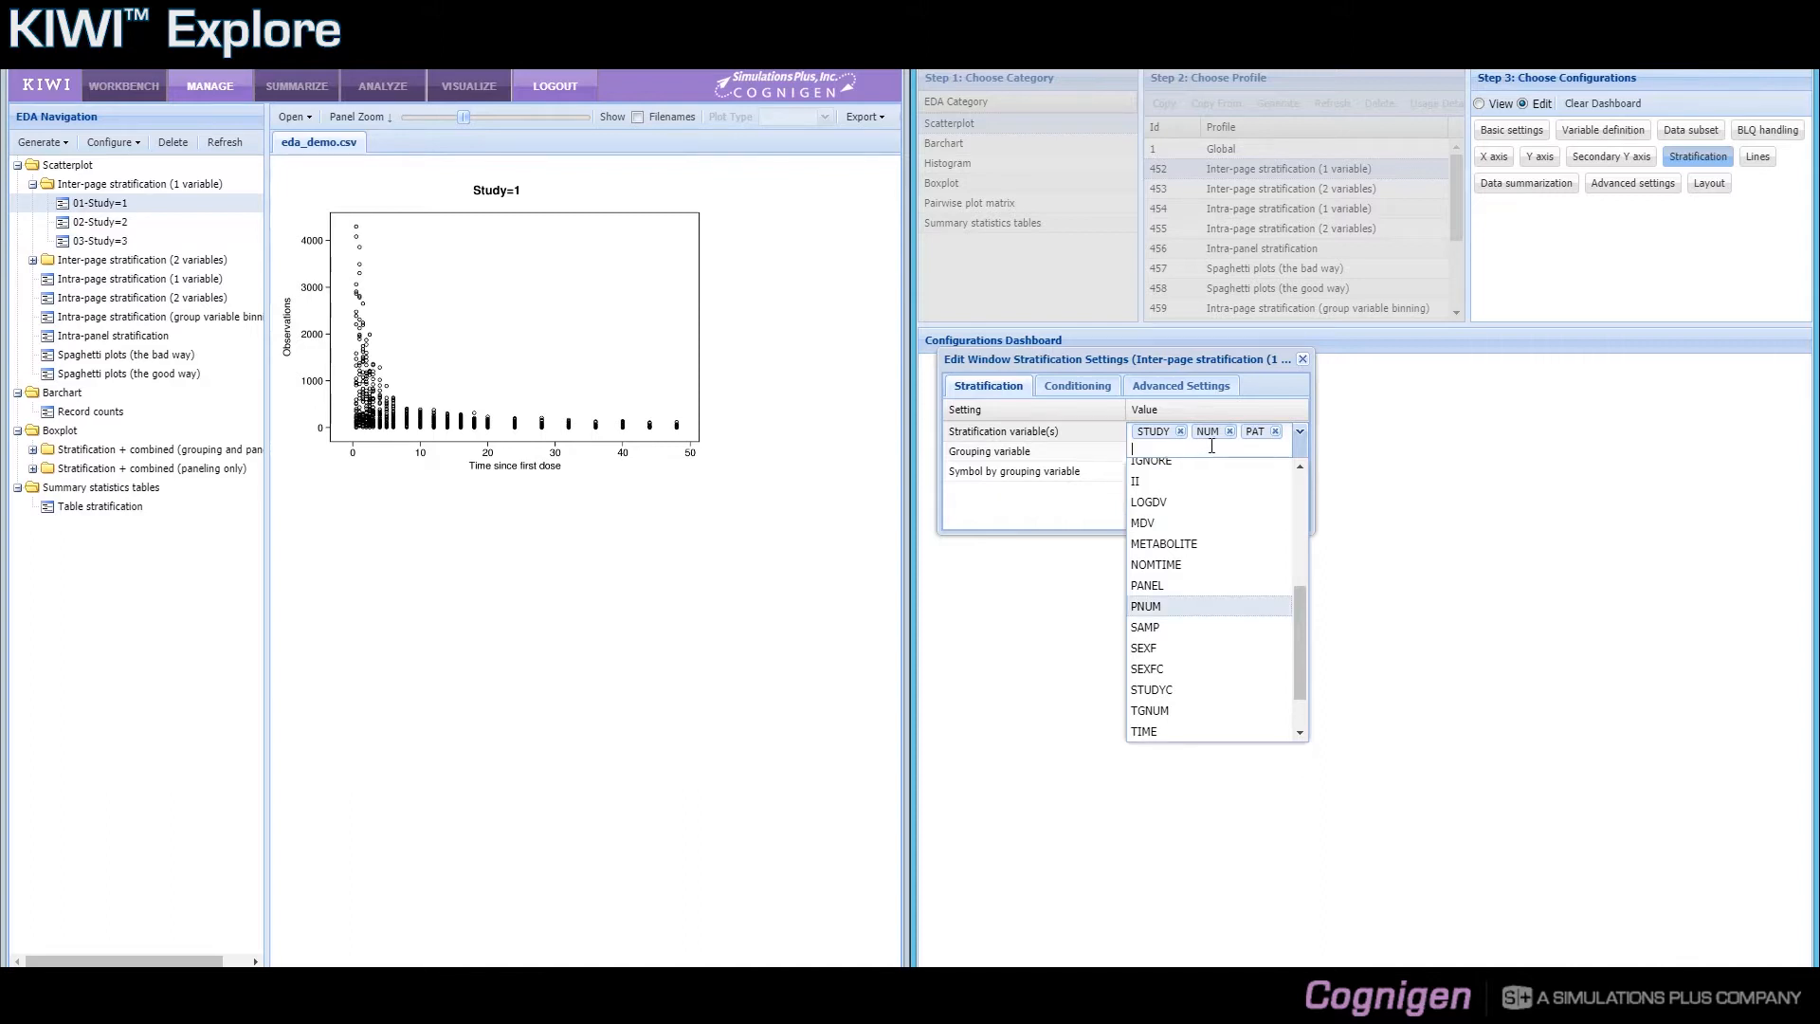
left_click(1276, 432)
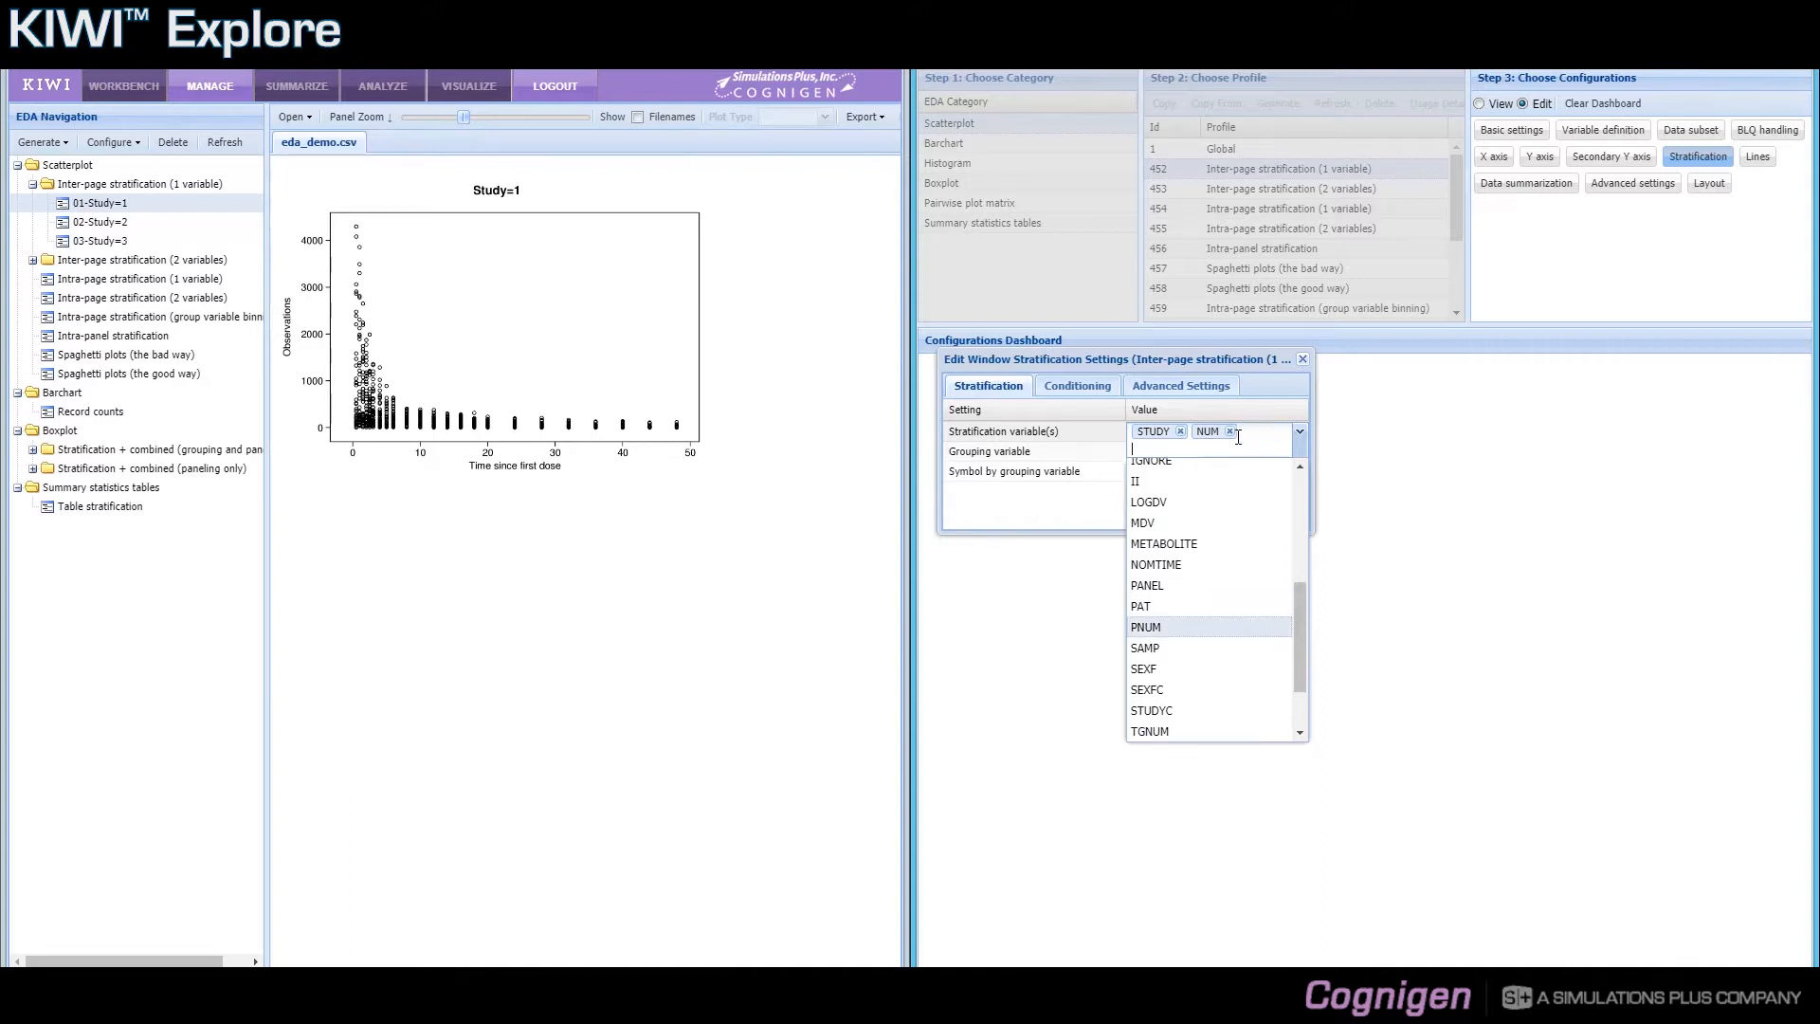
left_click(1230, 432)
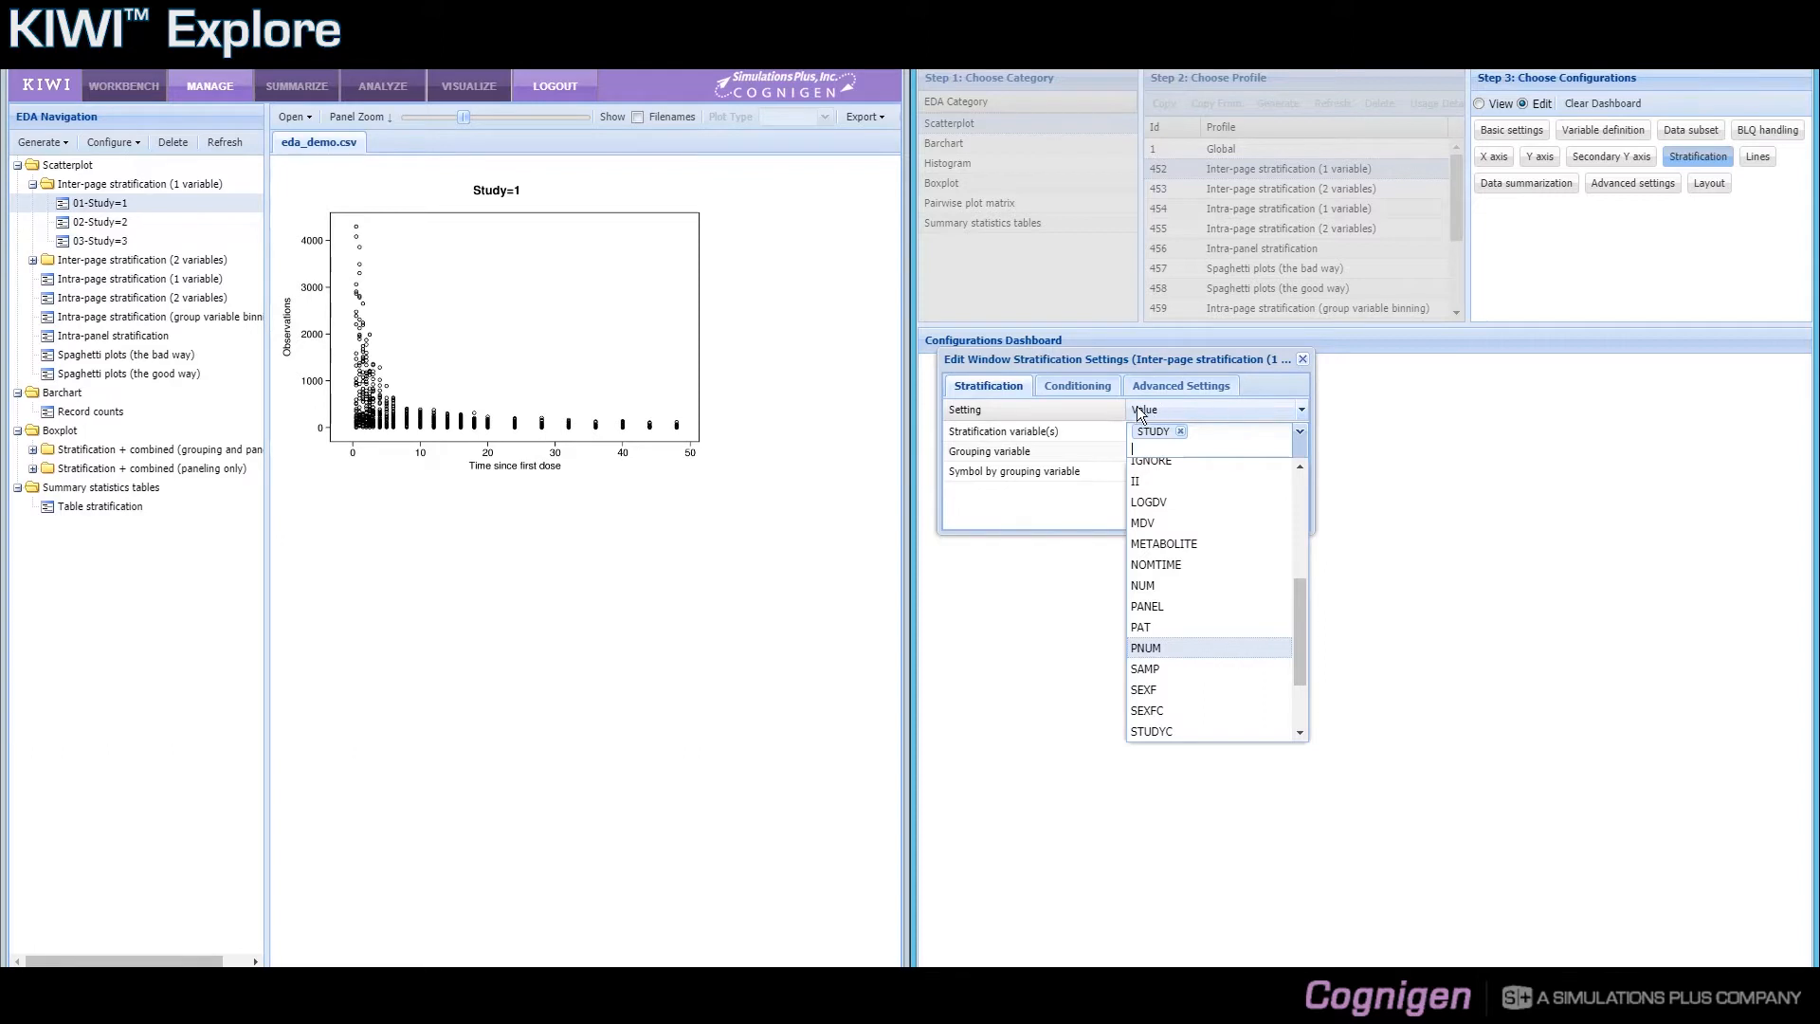
left_click(1260, 385)
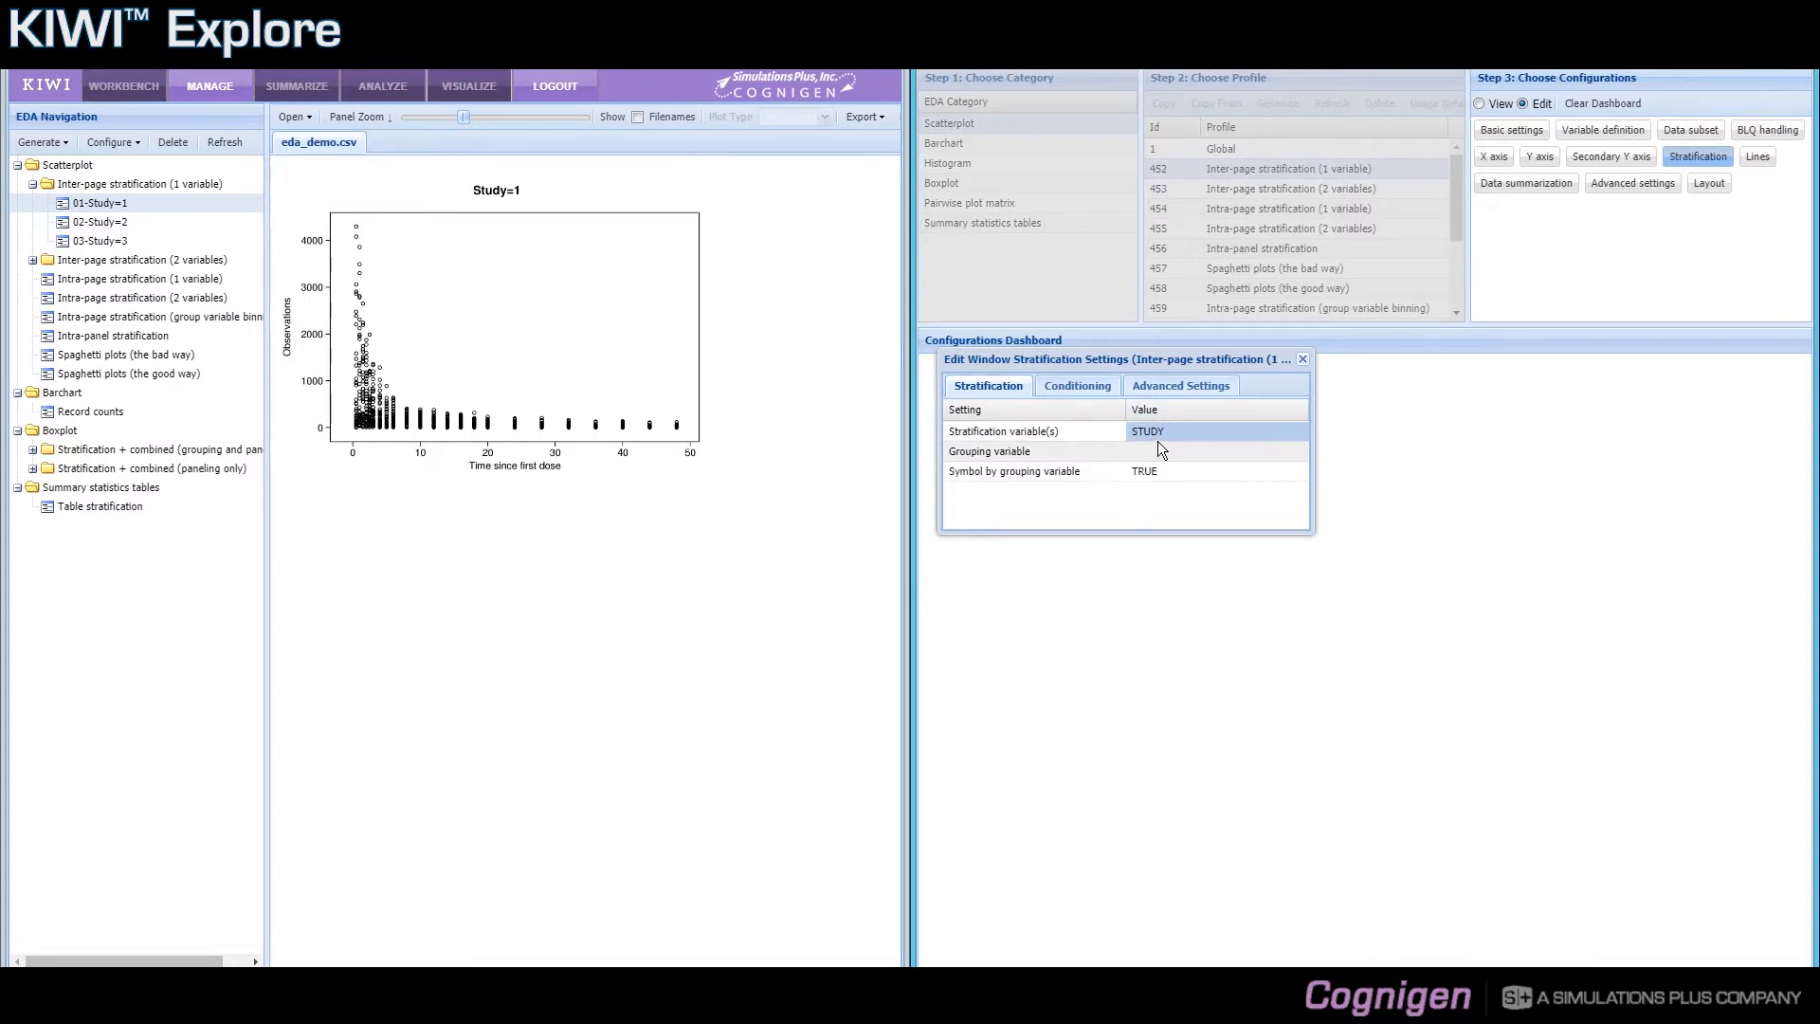
left_click(1300, 358)
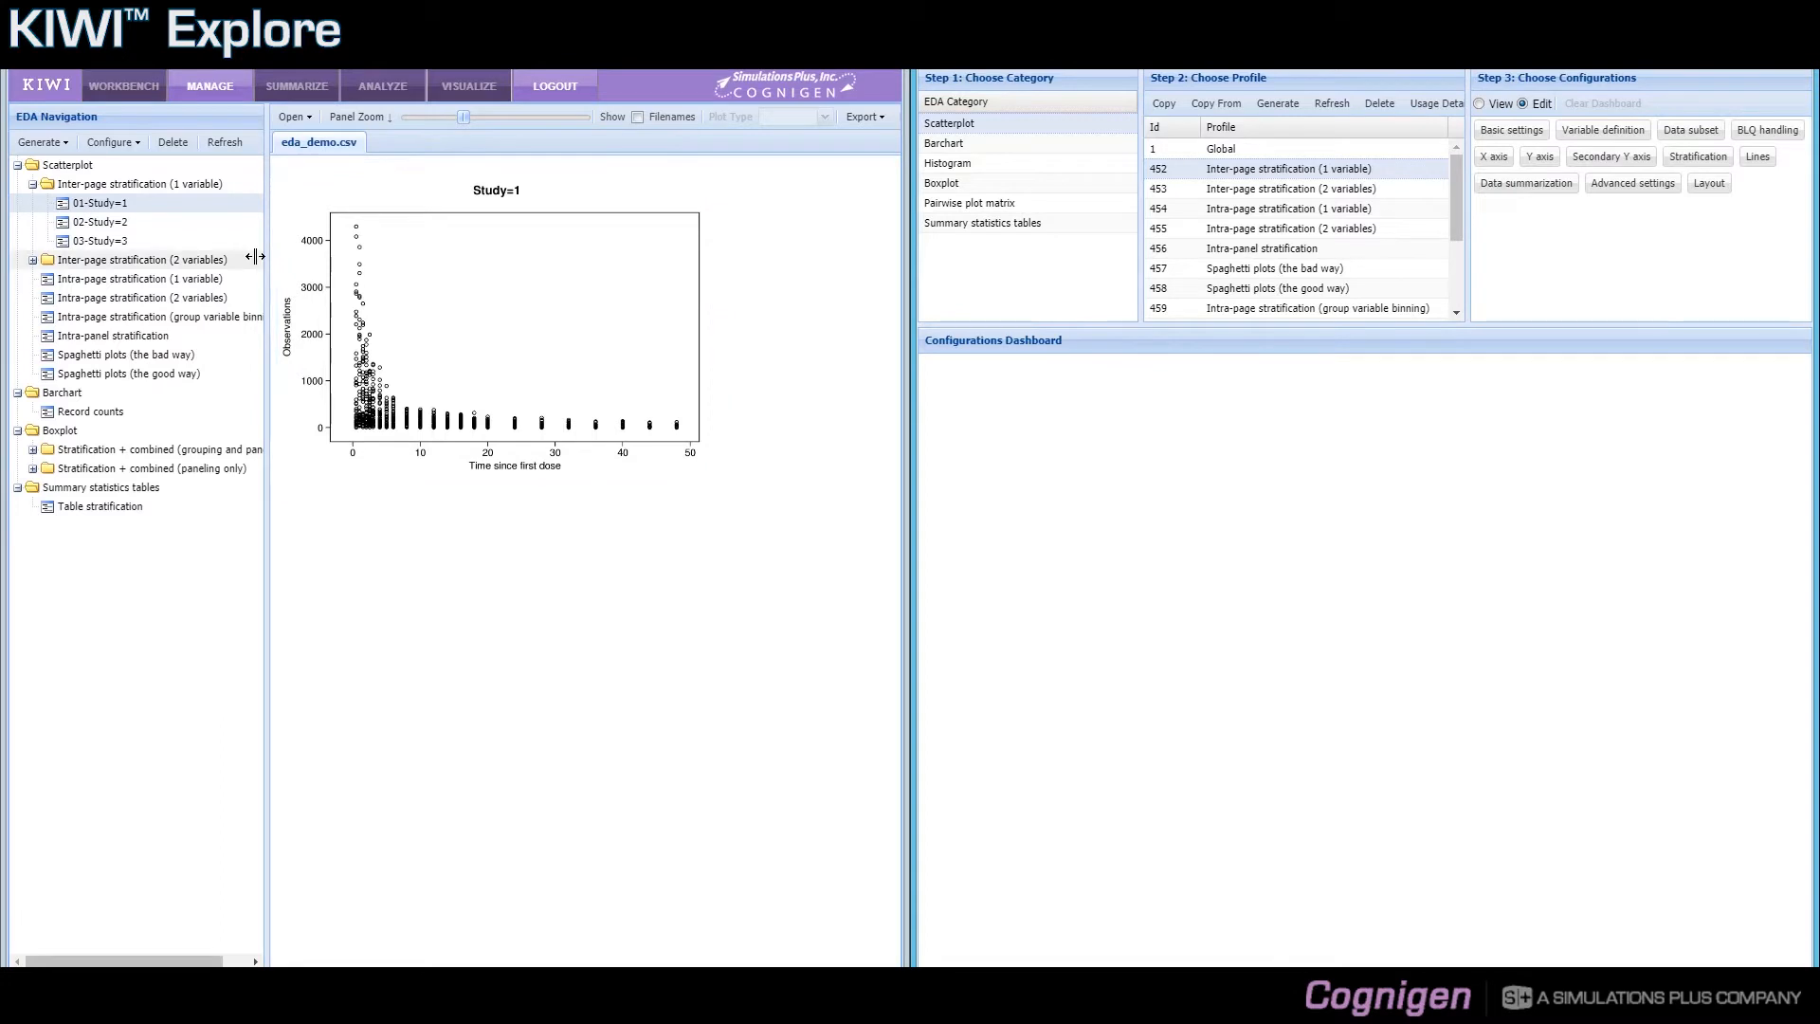
View the two-variable inter-page scatterplots for Study 1 at doses 10, 20 and 200, and collapse both inter-page folders.
left_click(33, 262)
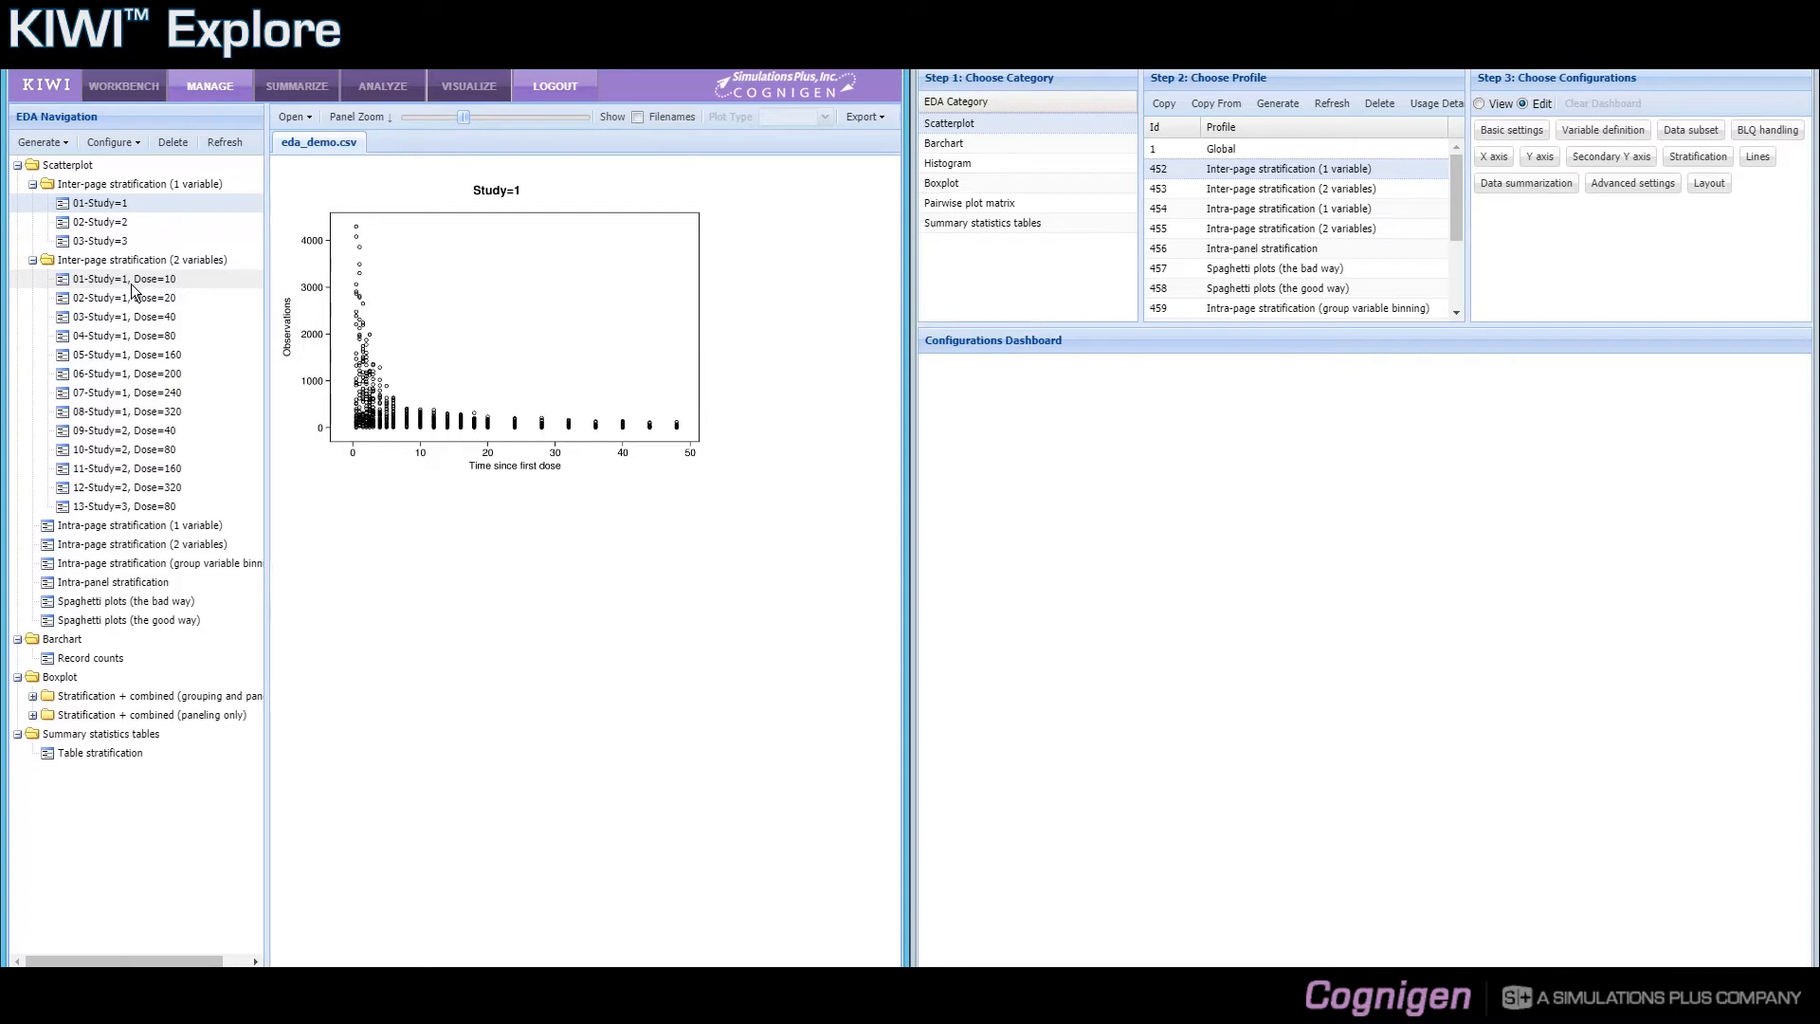
left_click(131, 284)
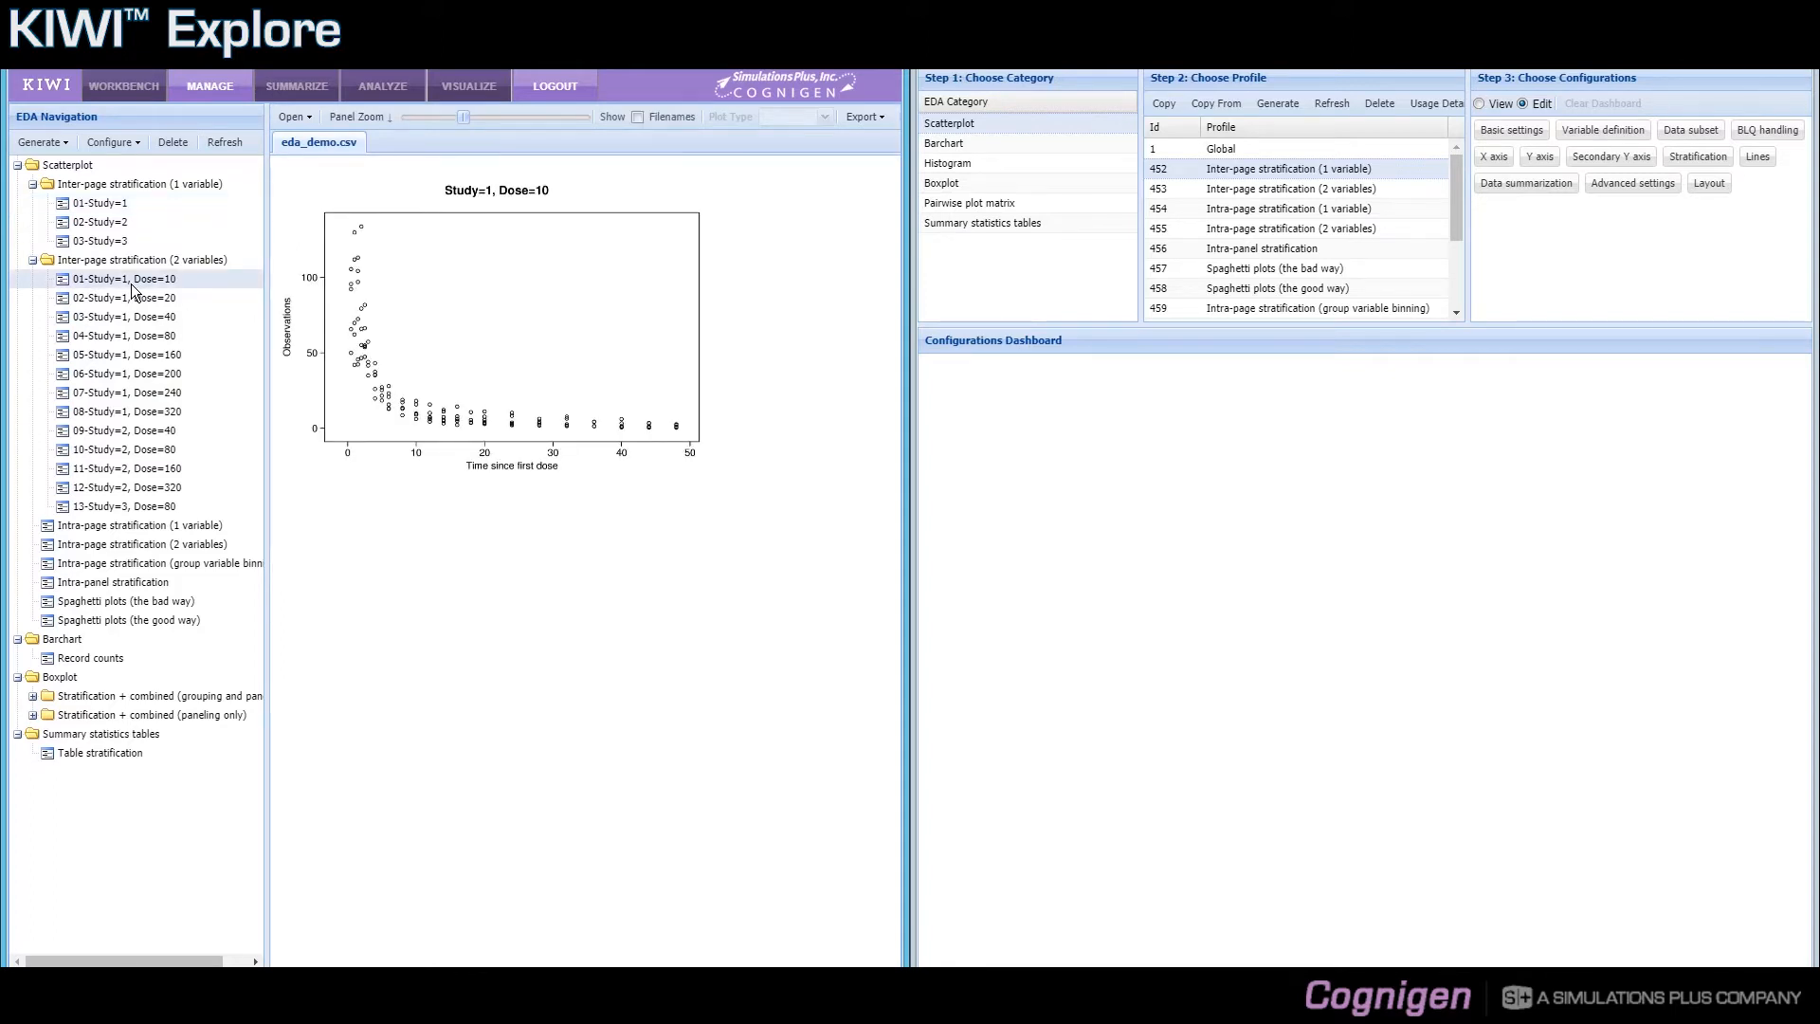
left_click(133, 298)
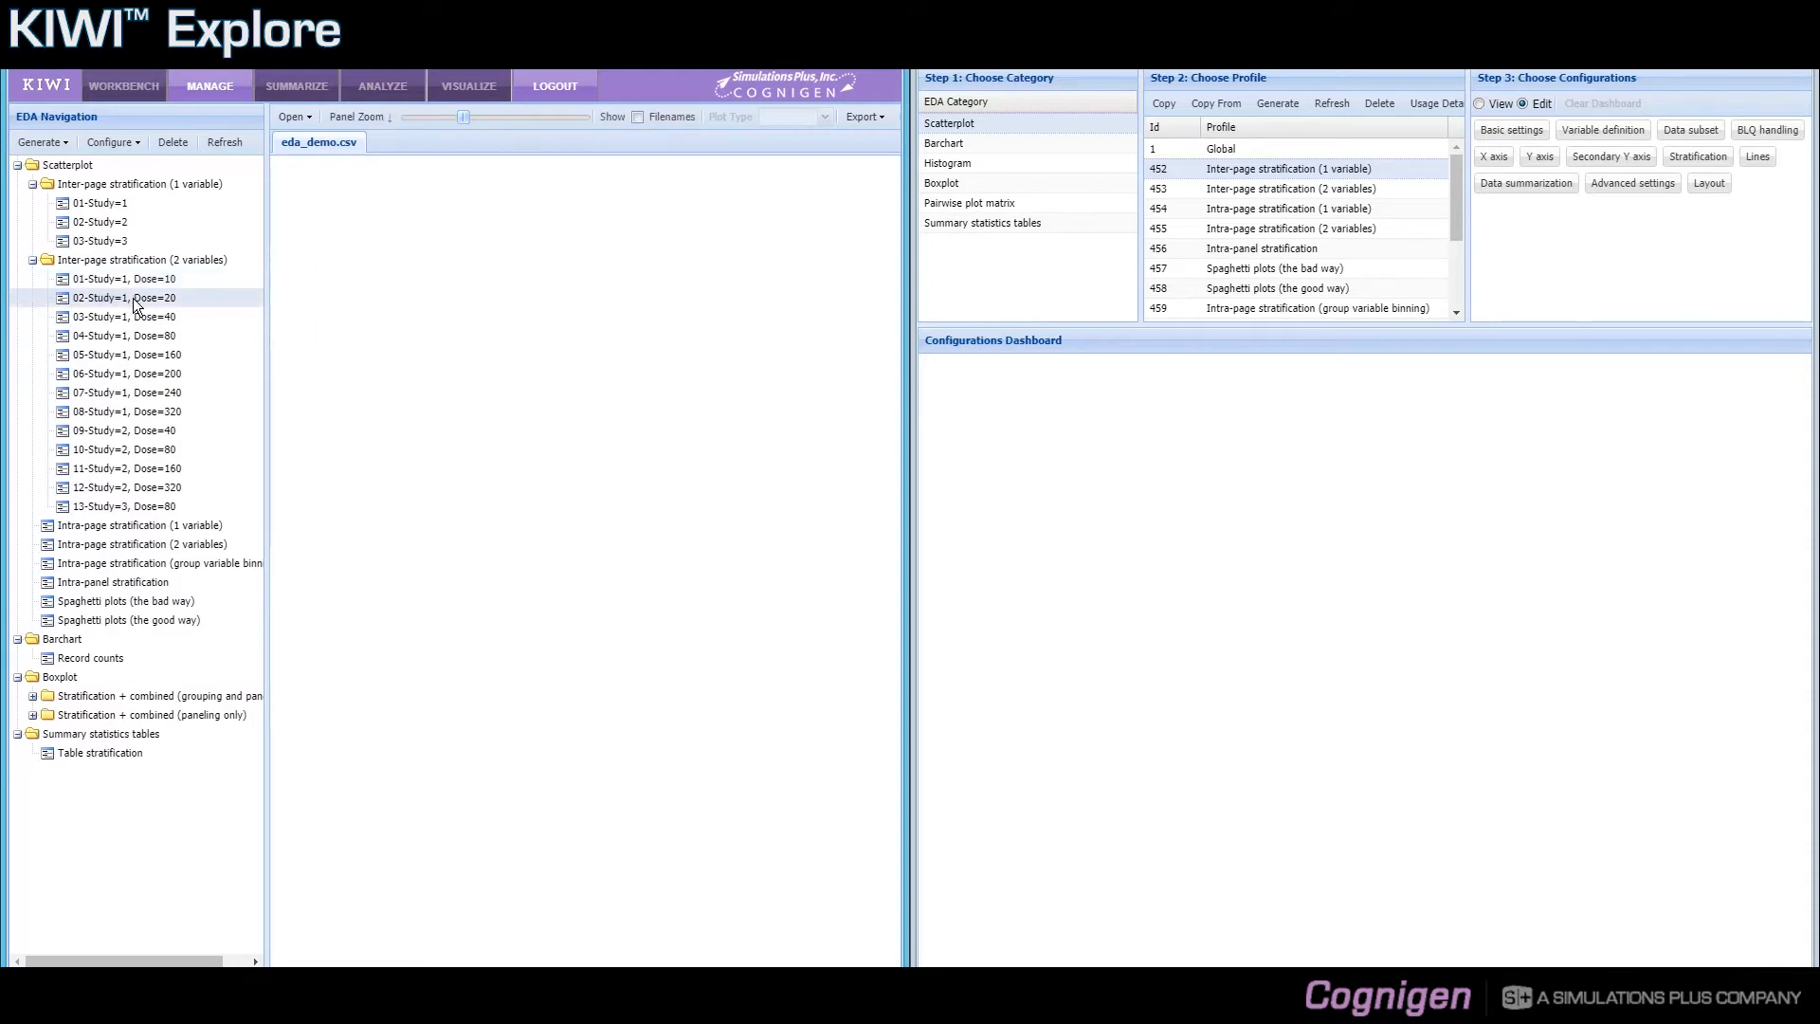
left_click(147, 374)
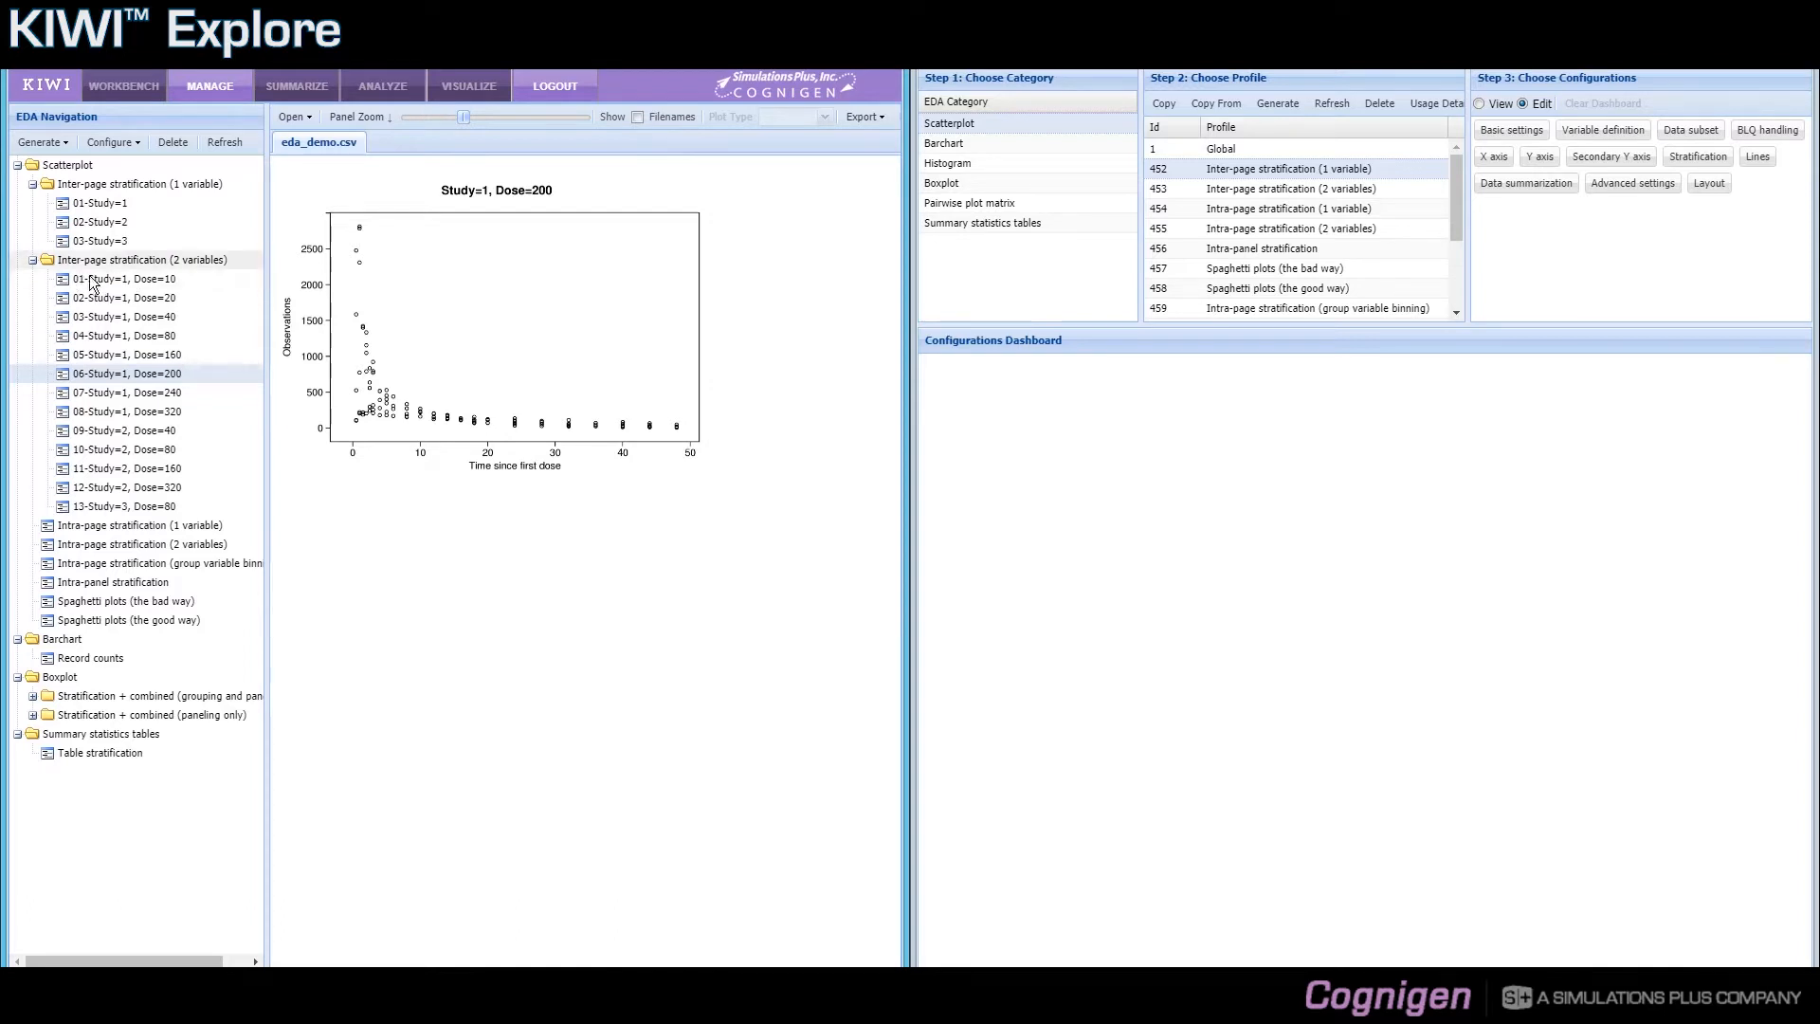
left_click(33, 261)
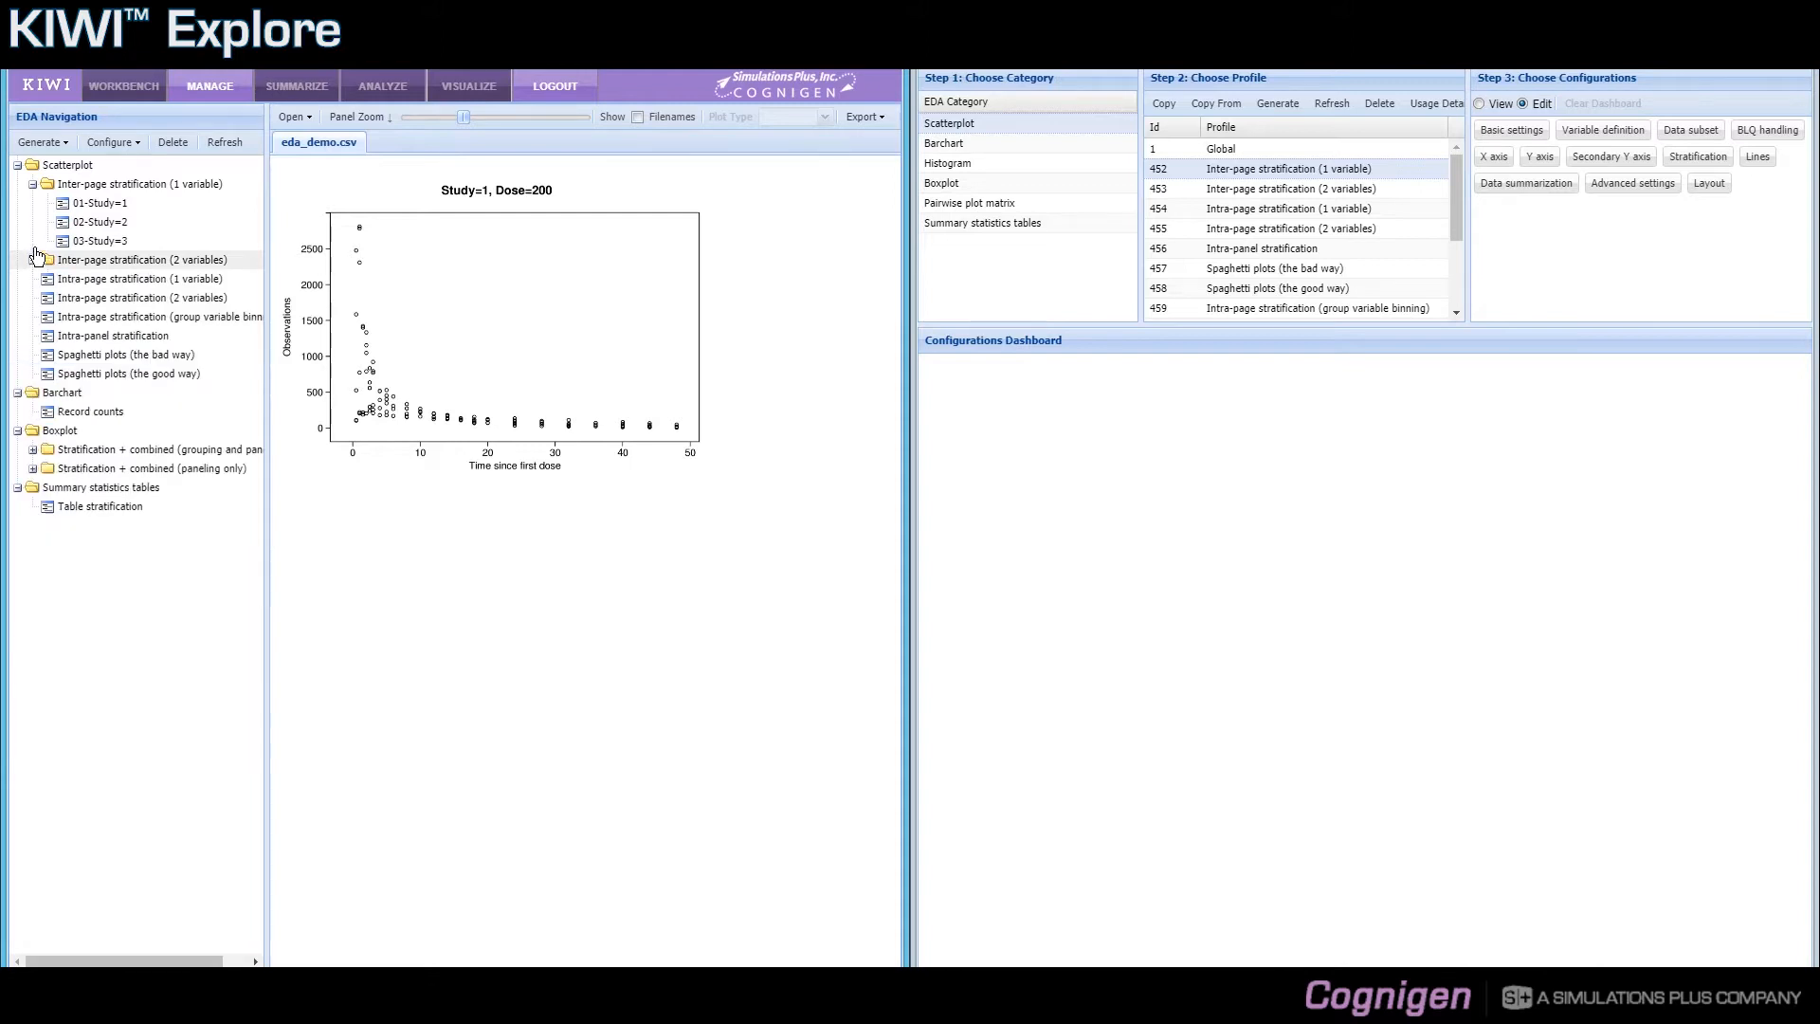
left_click(32, 185)
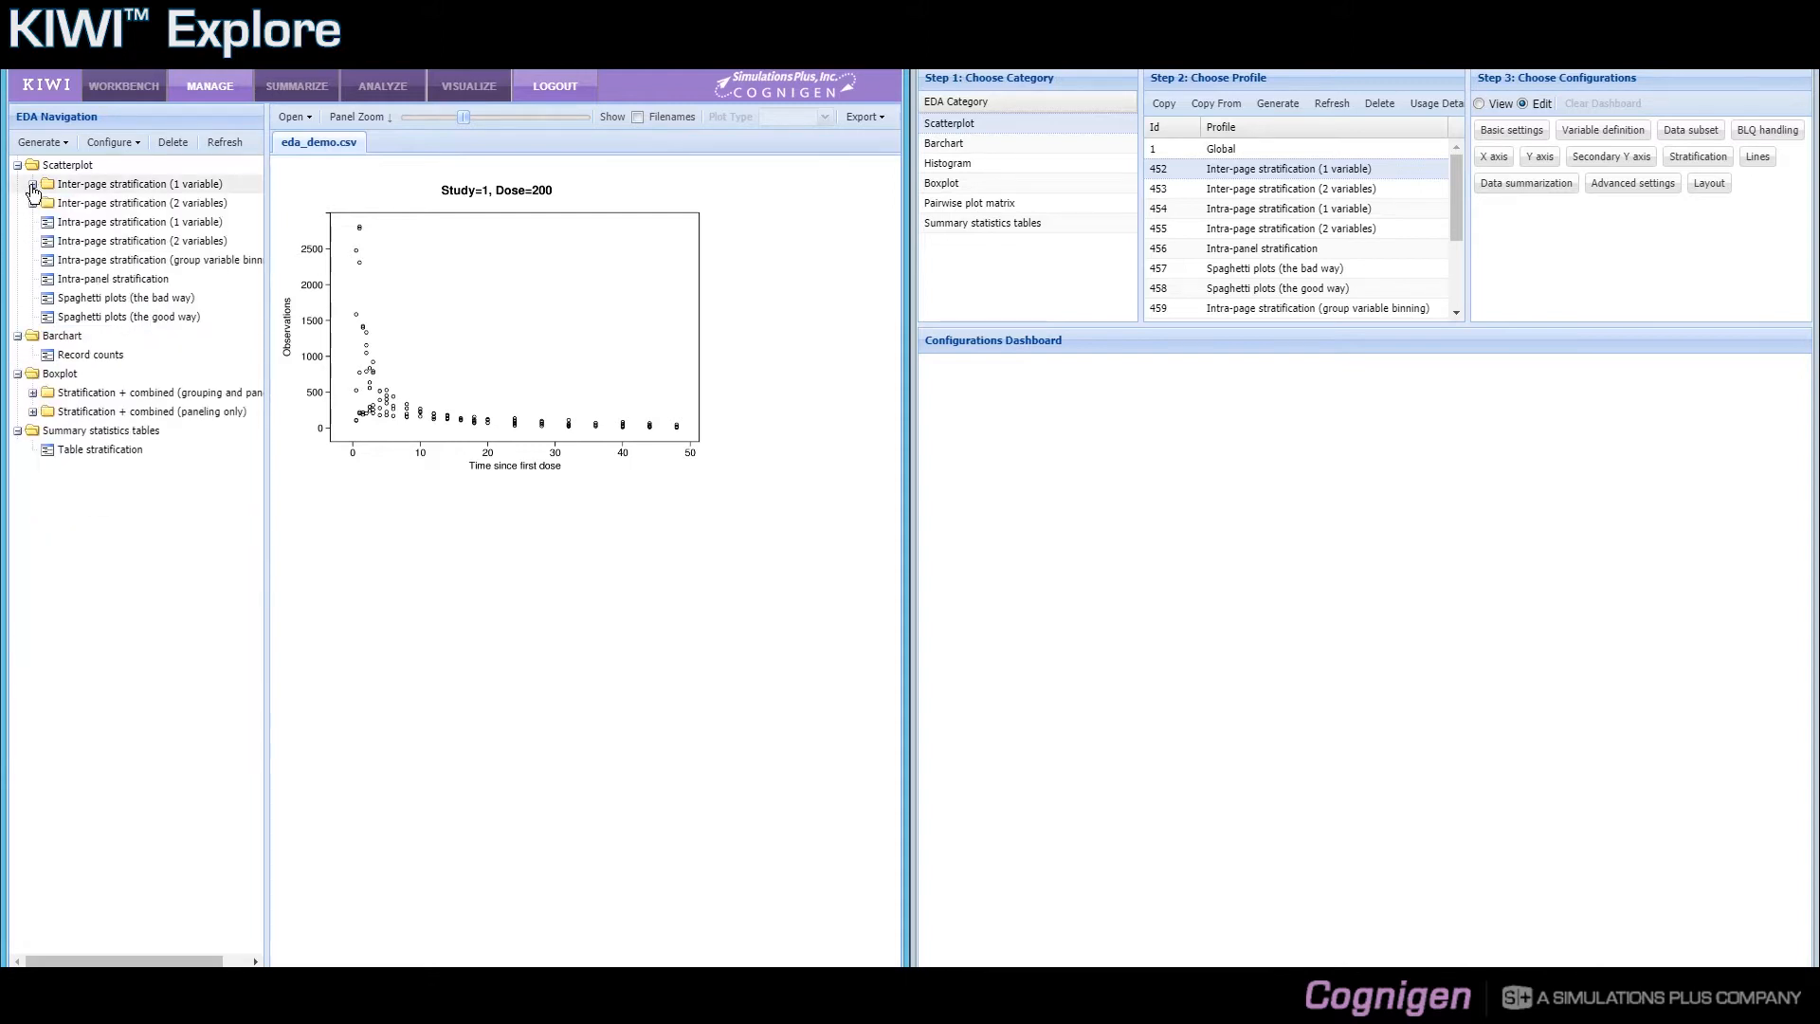
Display the Intra-page stratification (1 variable) scatterplots slightly enlarged and compare the dose panels on both pages.
left_click(67, 224)
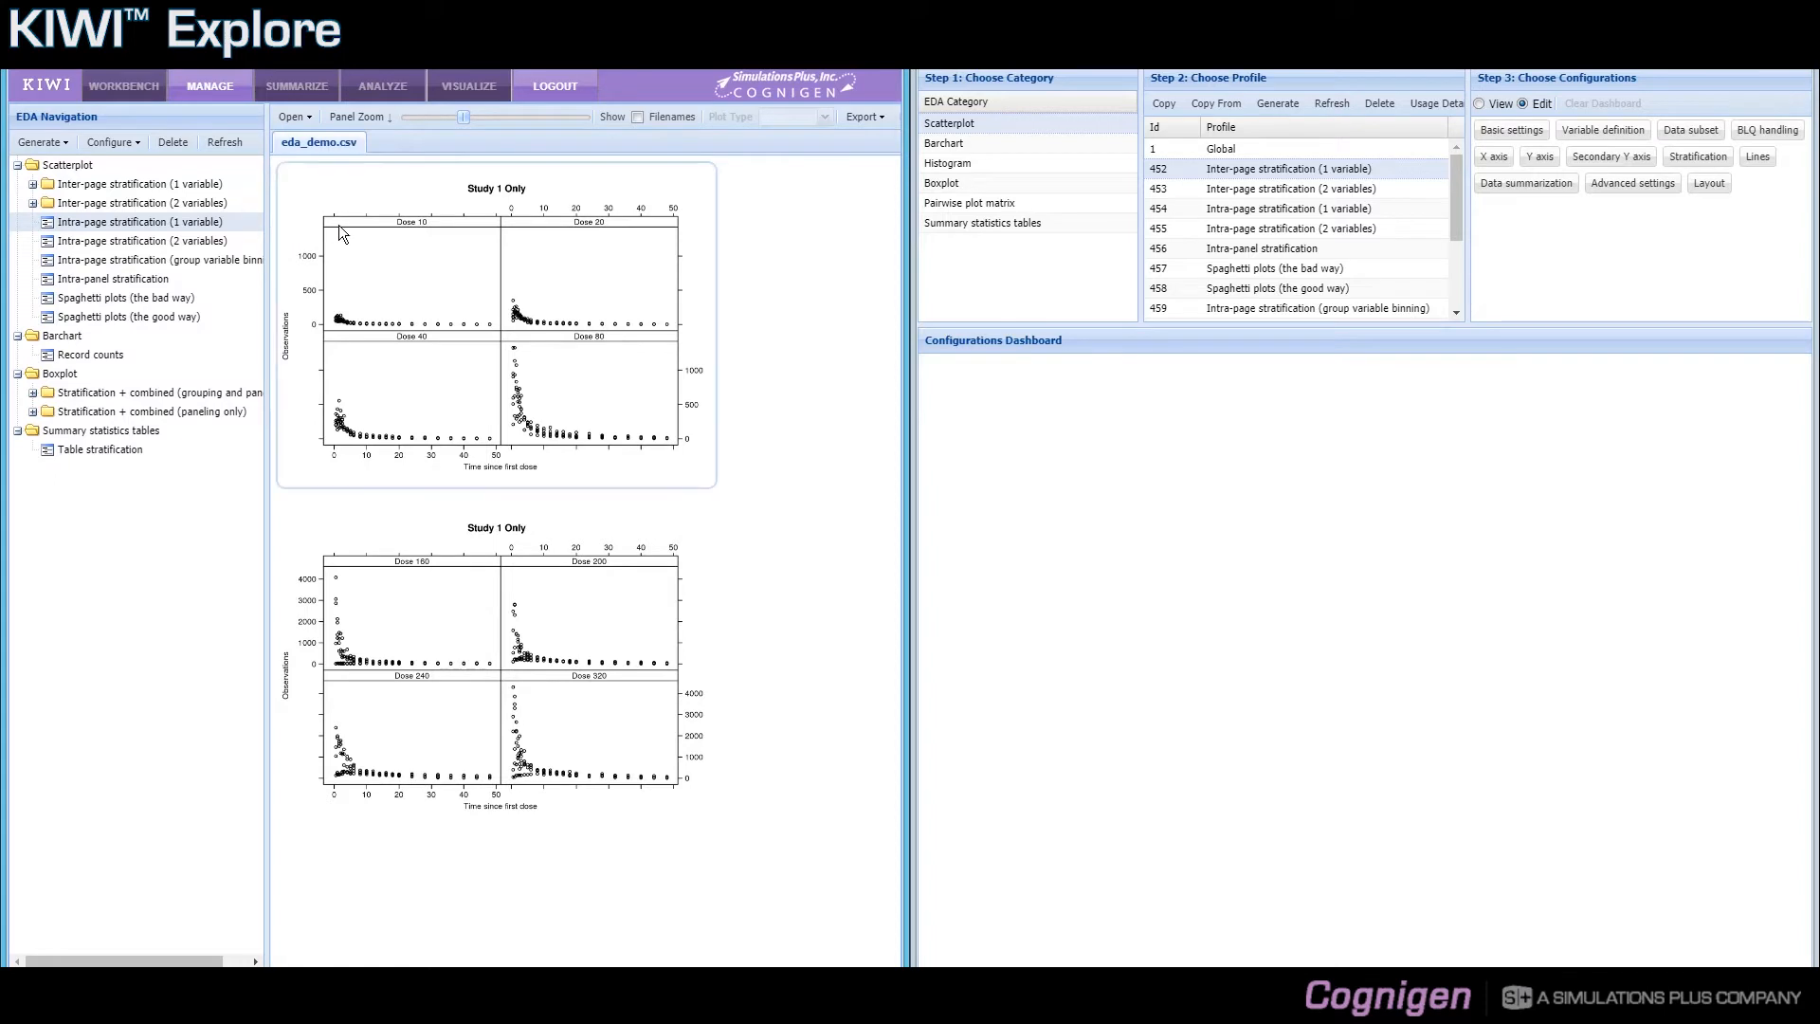
left_click_drag(466, 118, 475, 118)
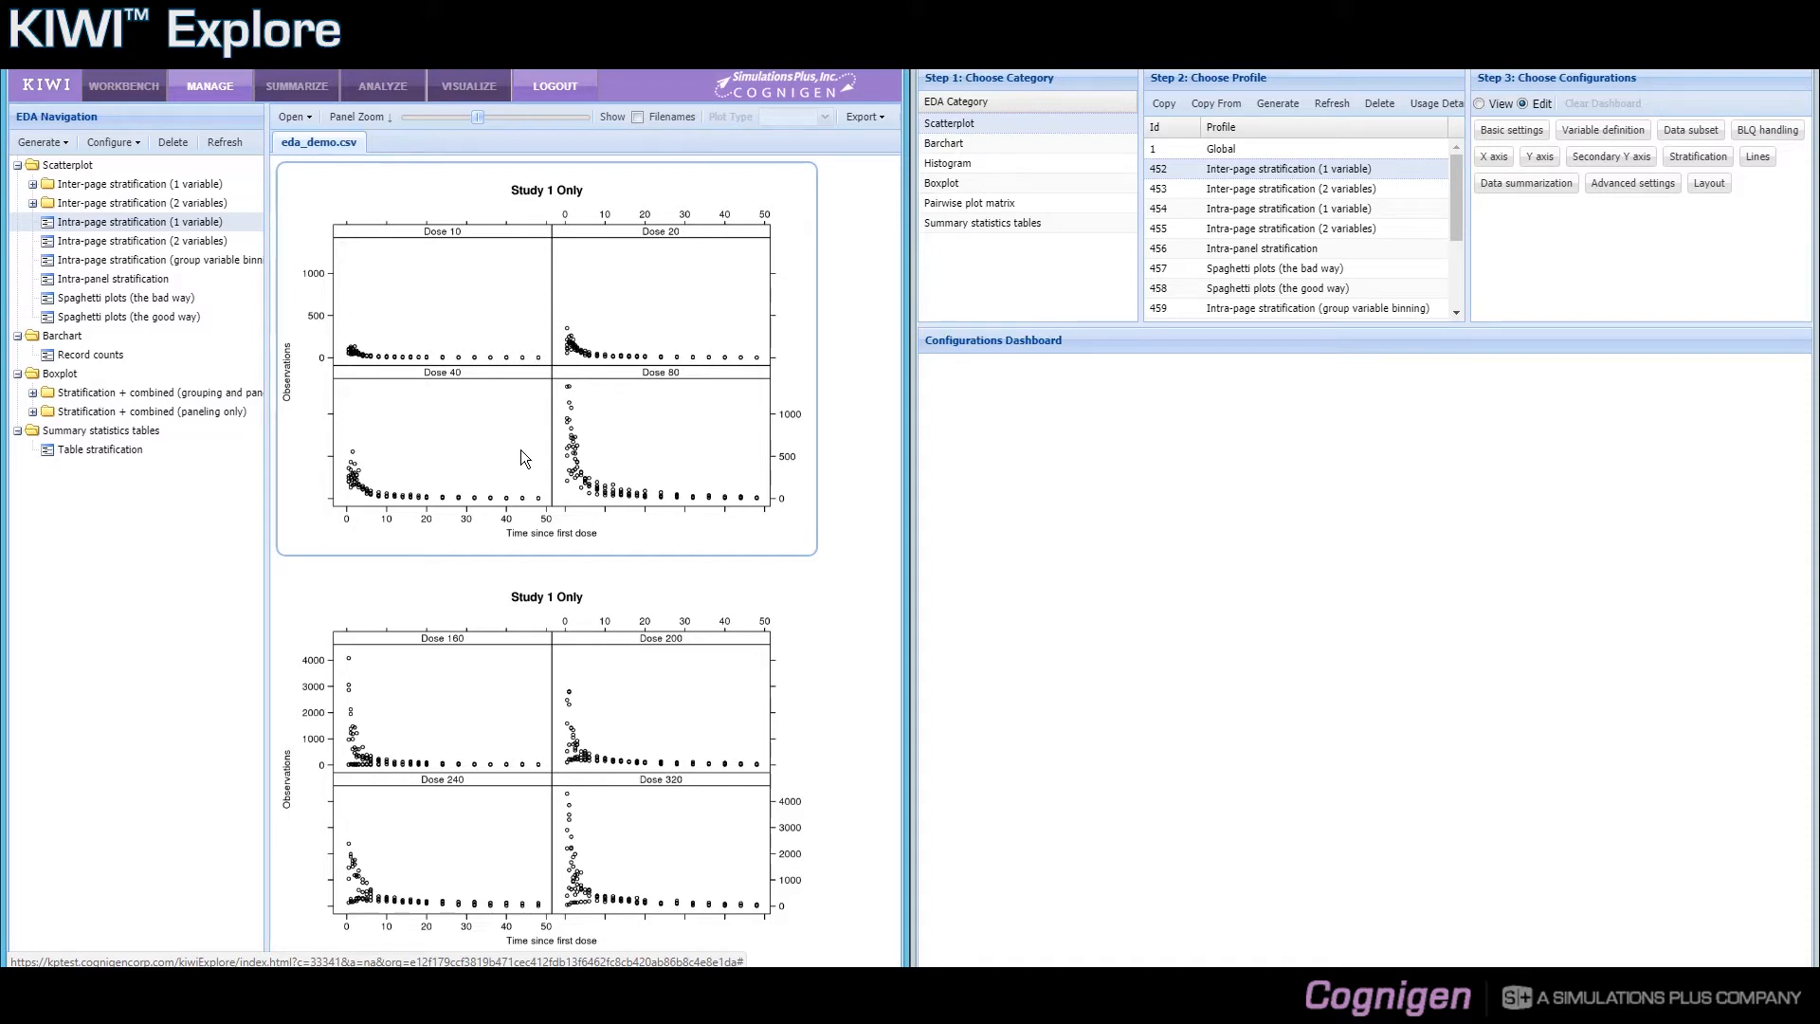
left_click(496, 662)
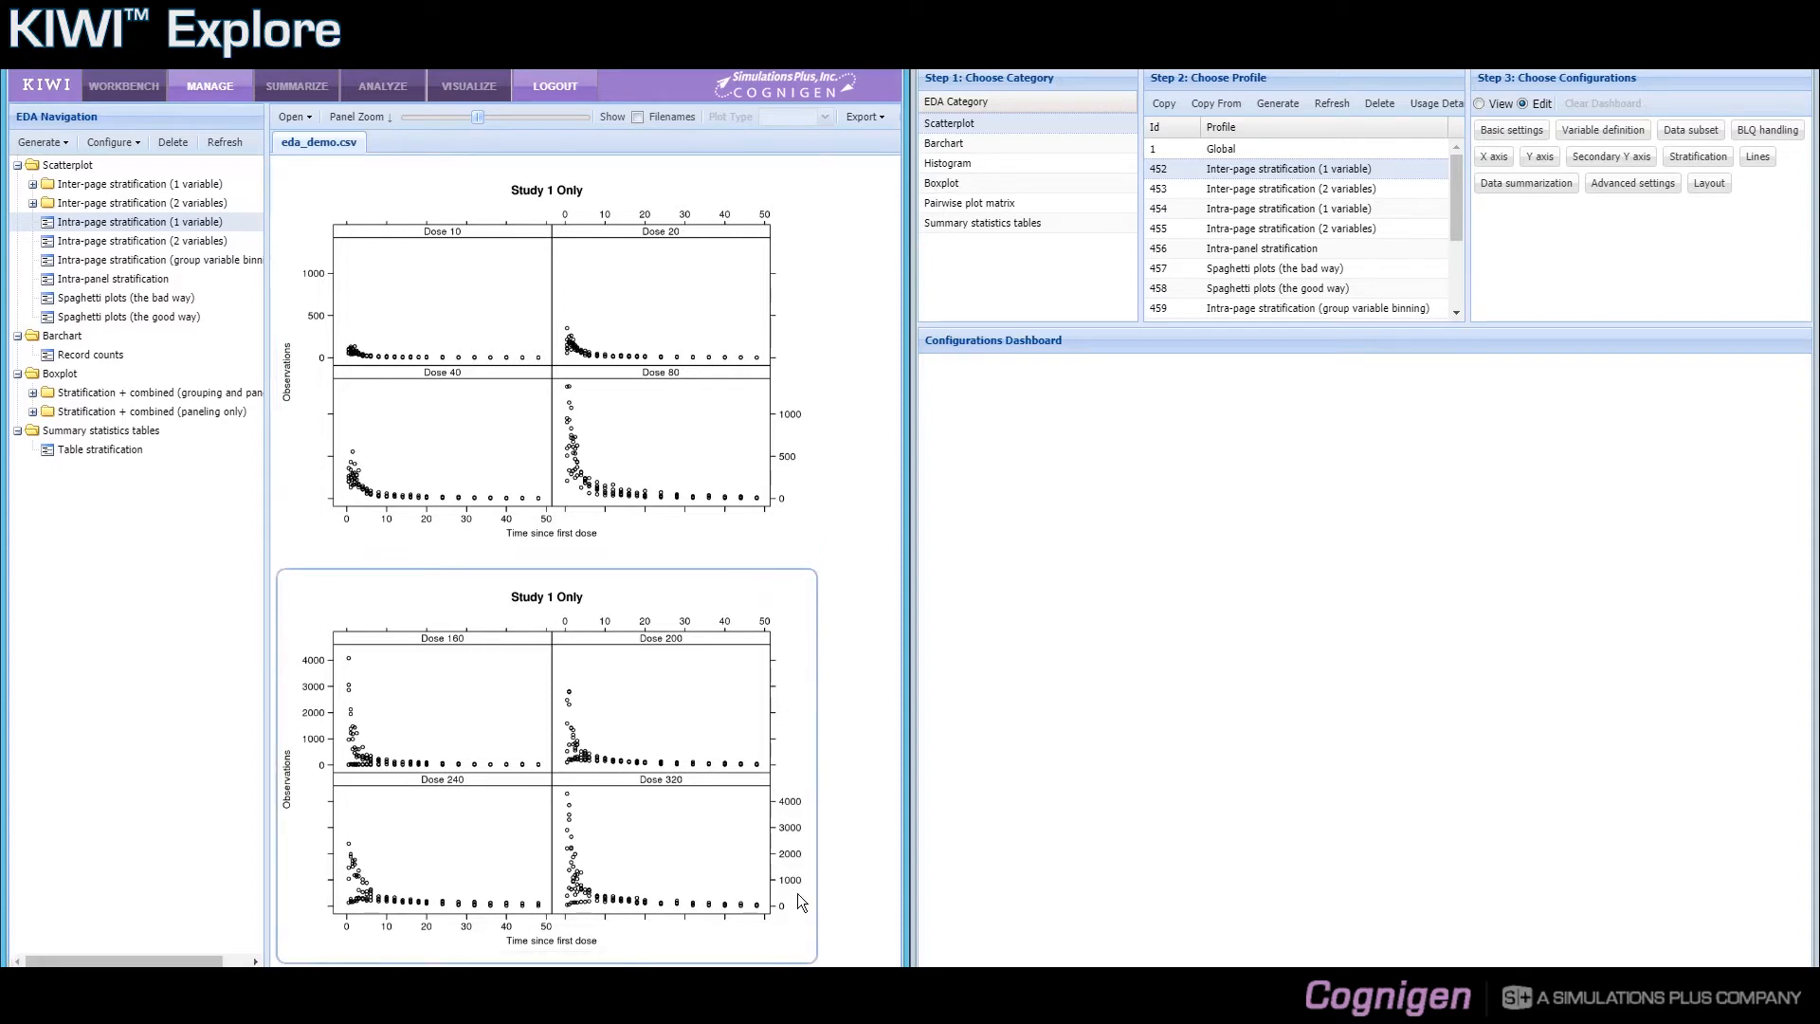
left_click(673, 464)
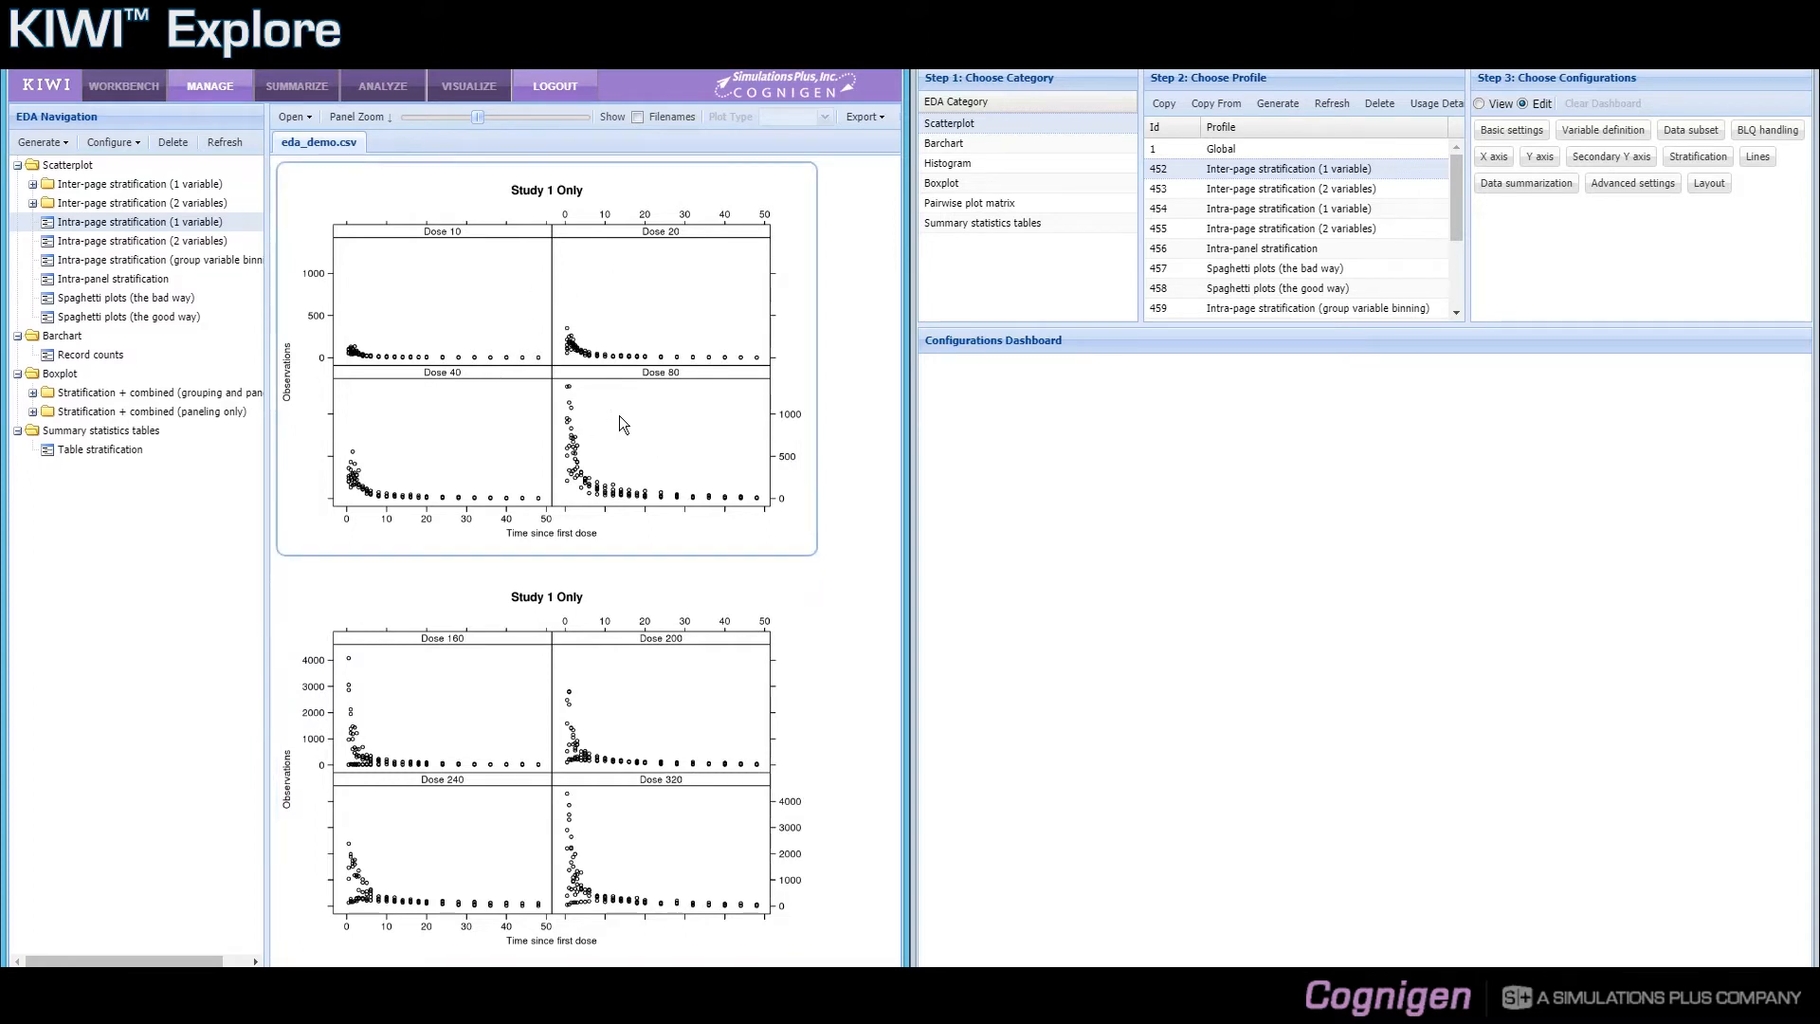
left_click(634, 688)
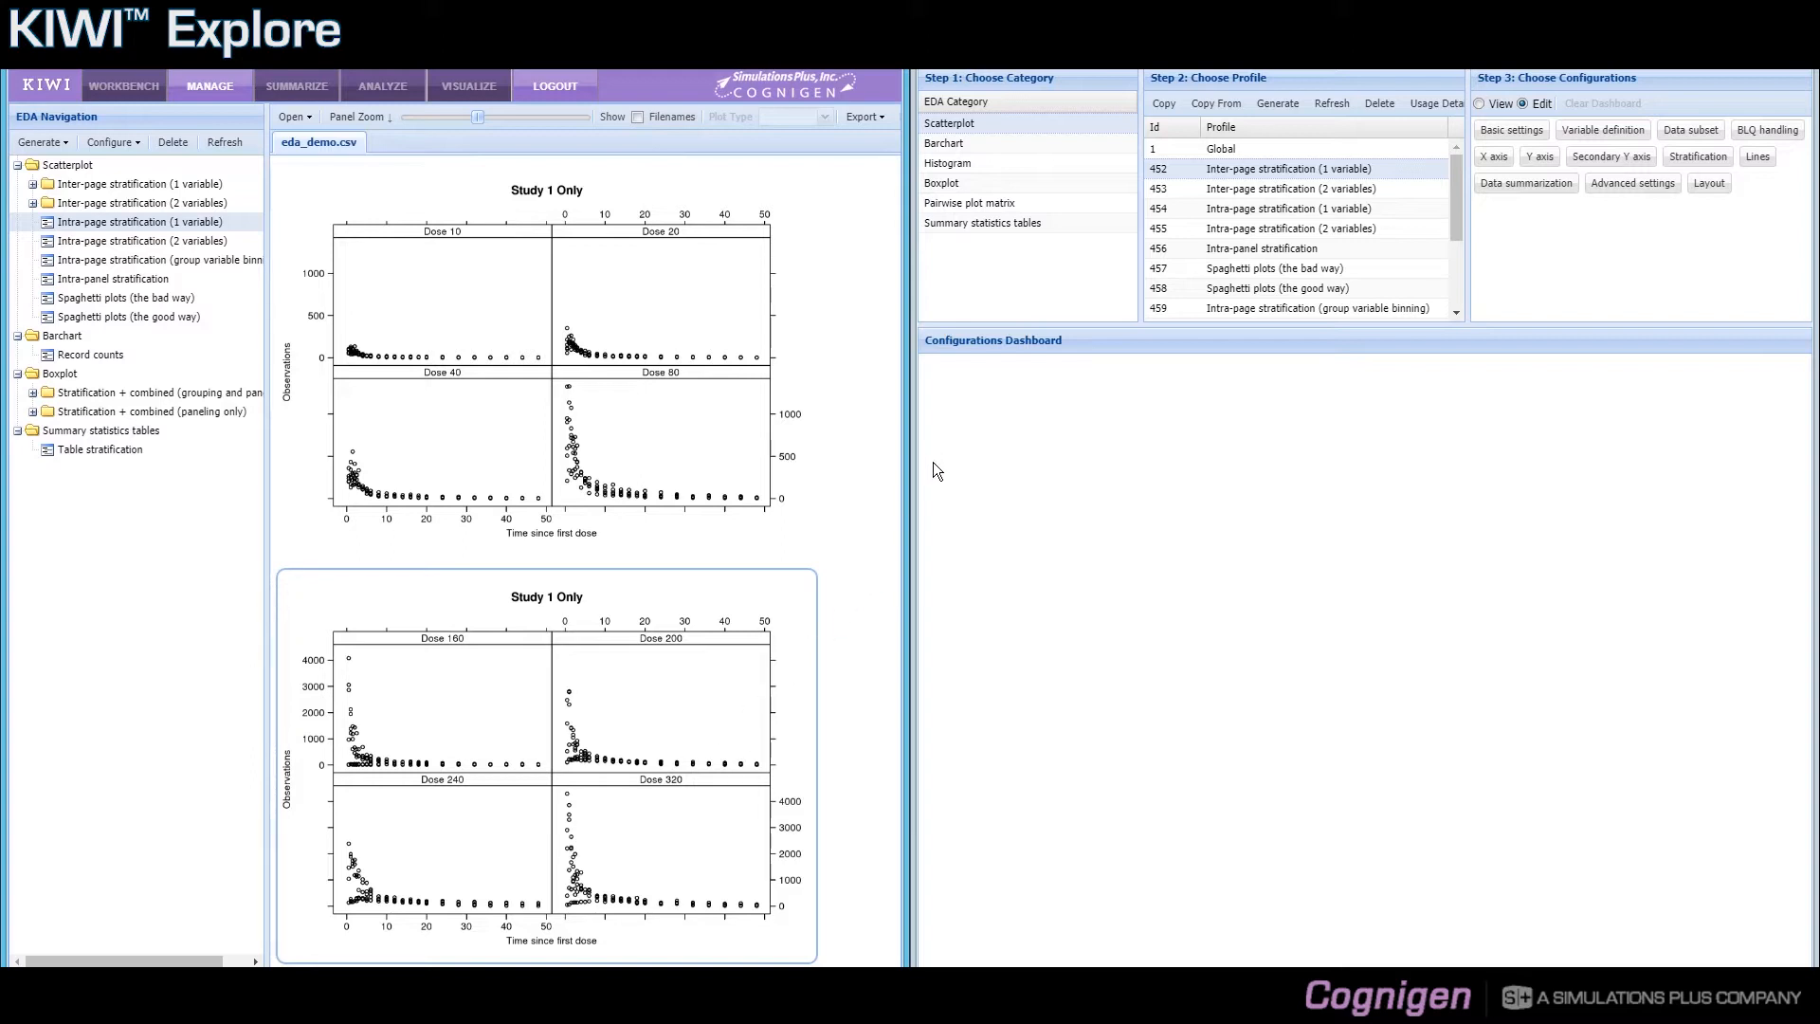
Open the stratification settings of the Intra-page stratification (1 variable) profile, choosing to edit and rerun all plots.
left_click(1234, 213)
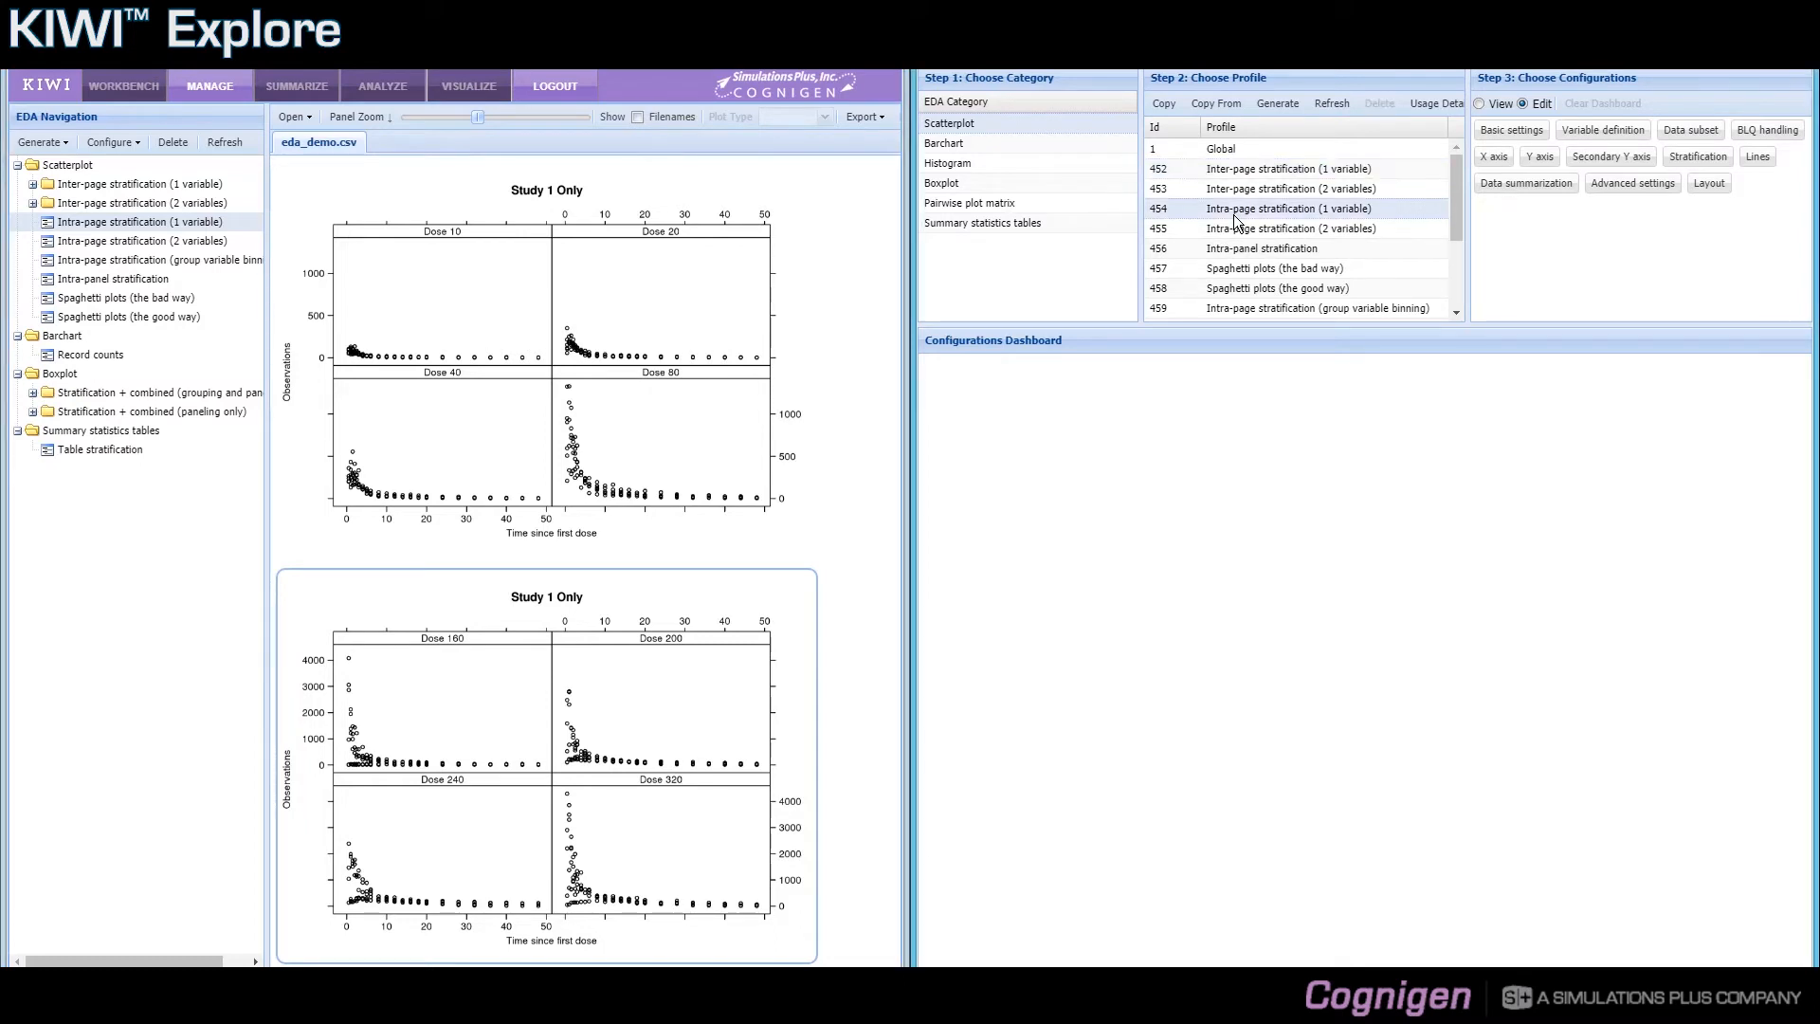
left_click(1675, 159)
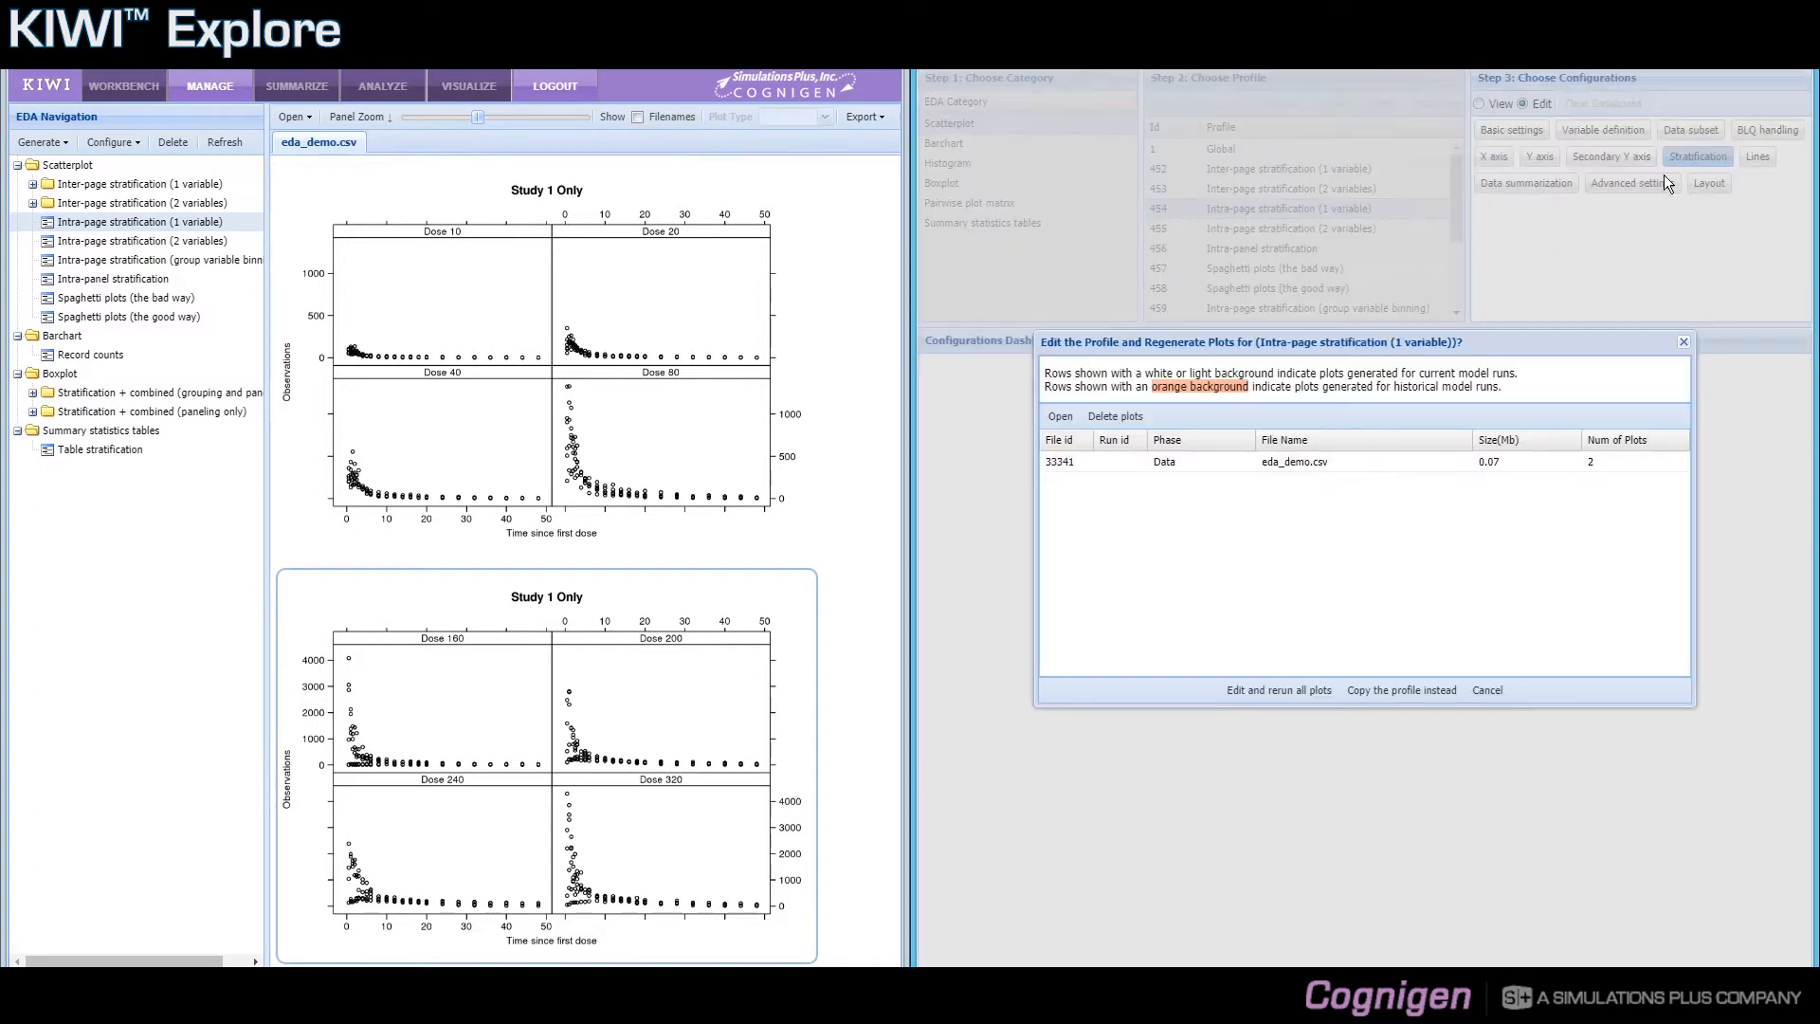
left_click(1291, 689)
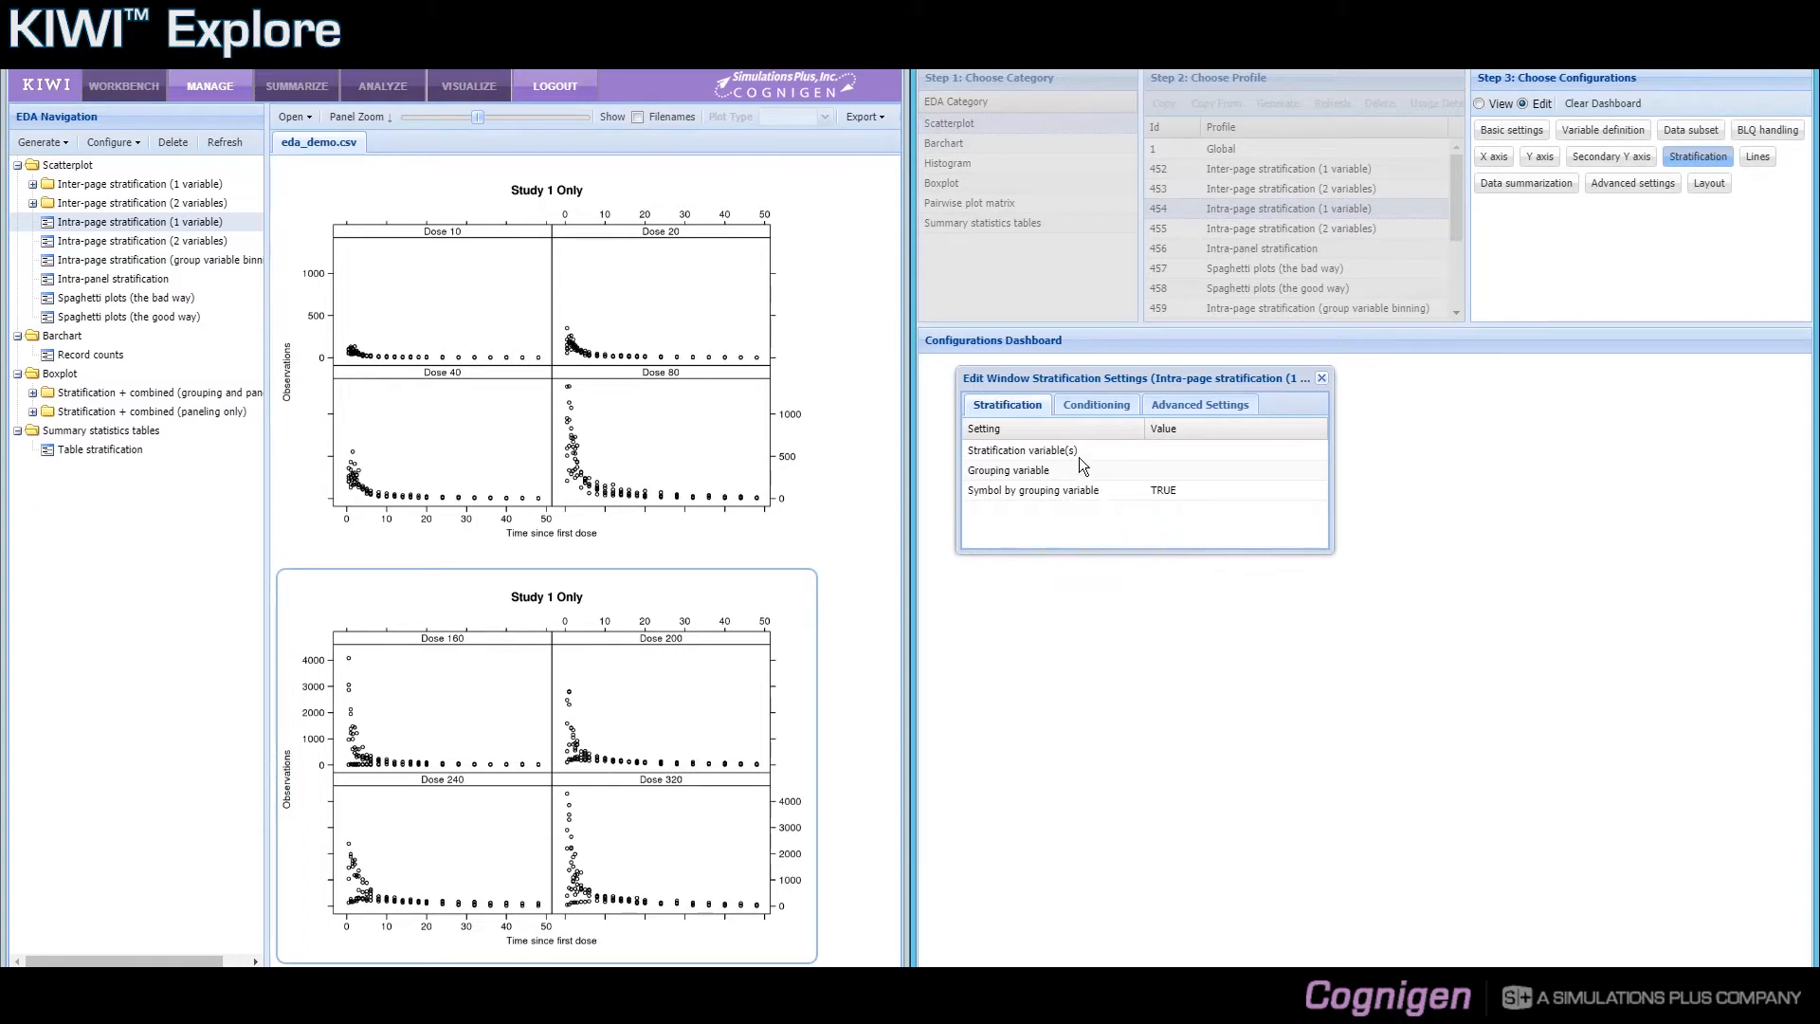
Add DAY as a second conditioning variable to the Intra-page stratification (1 variable) profile.
left_click(1116, 408)
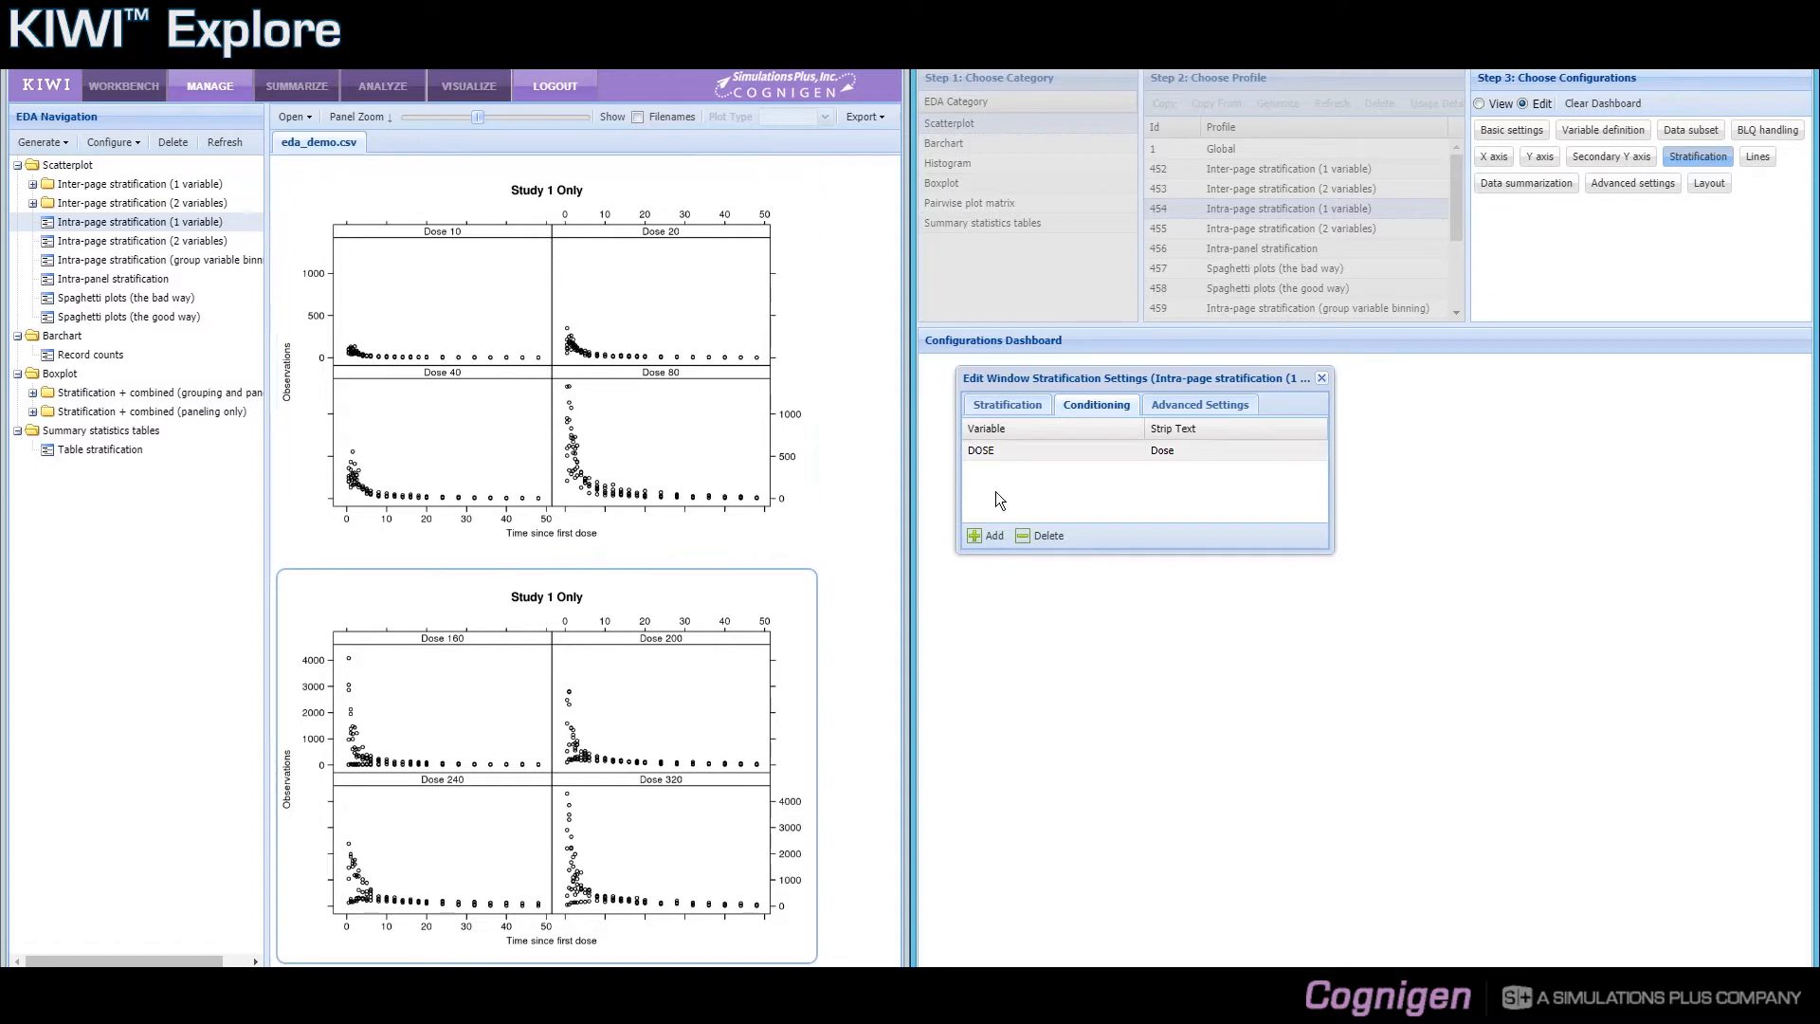
left_click(993, 537)
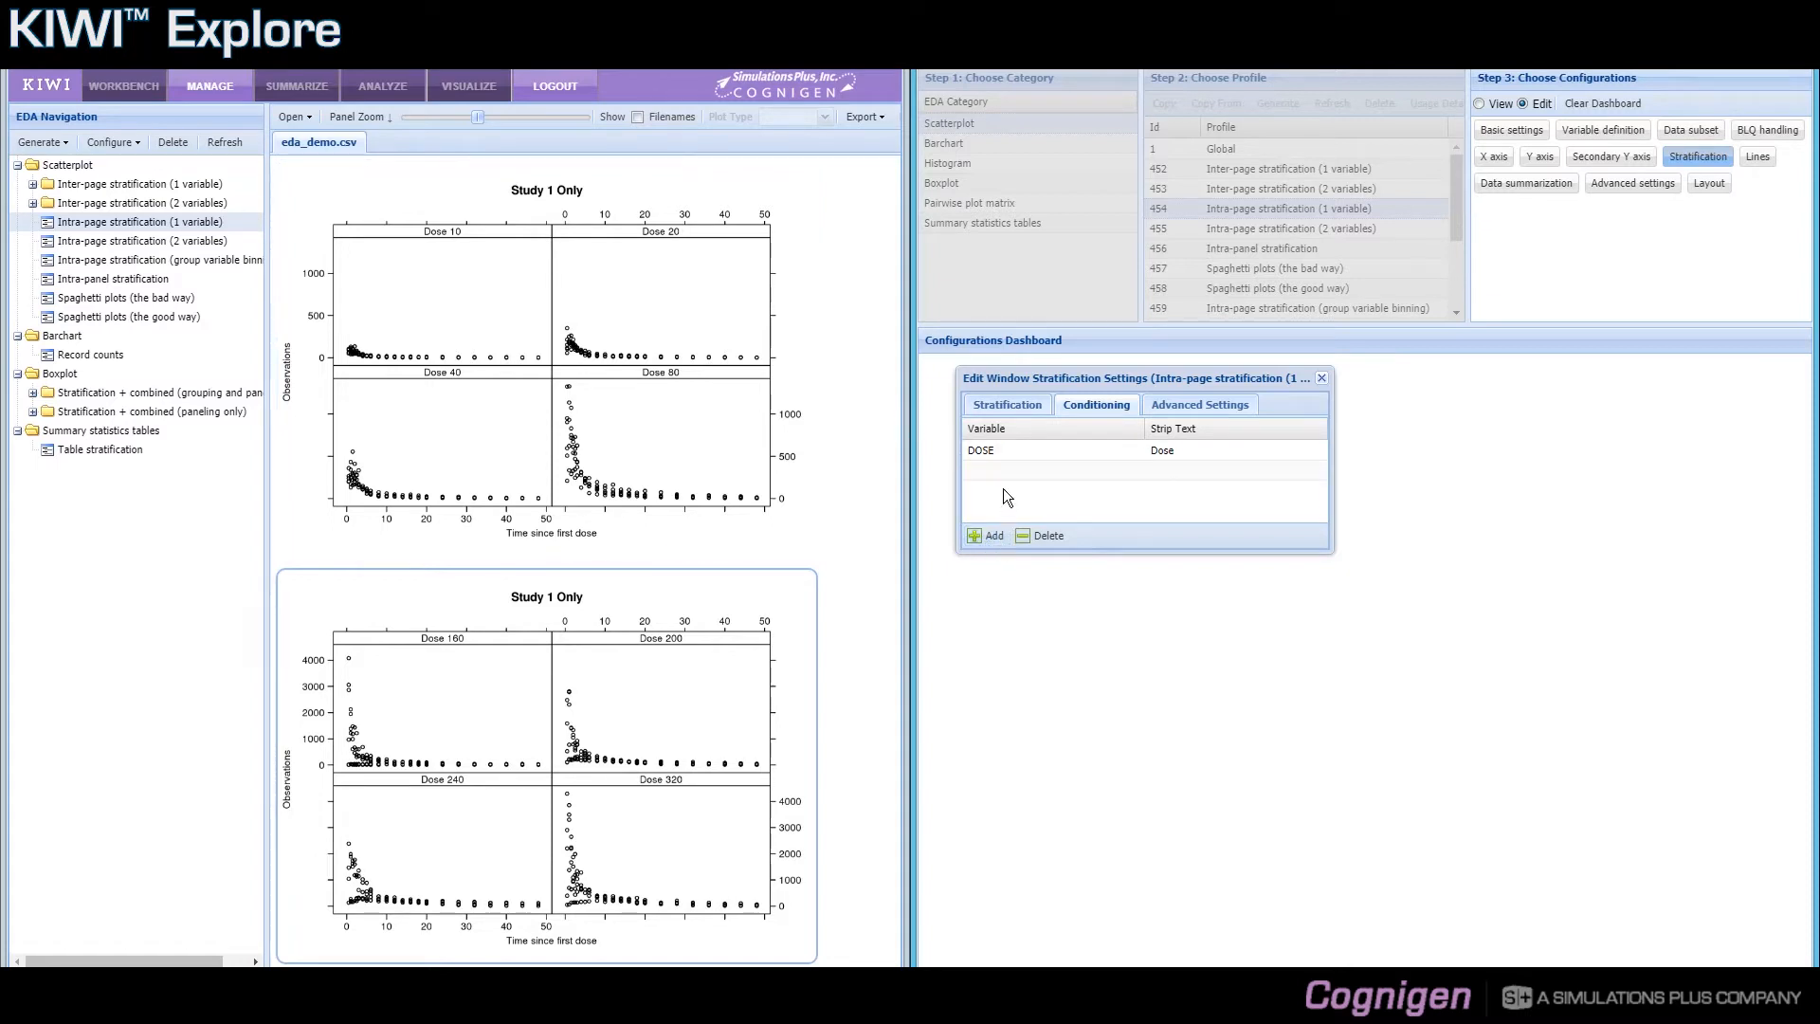
left_click(1115, 473)
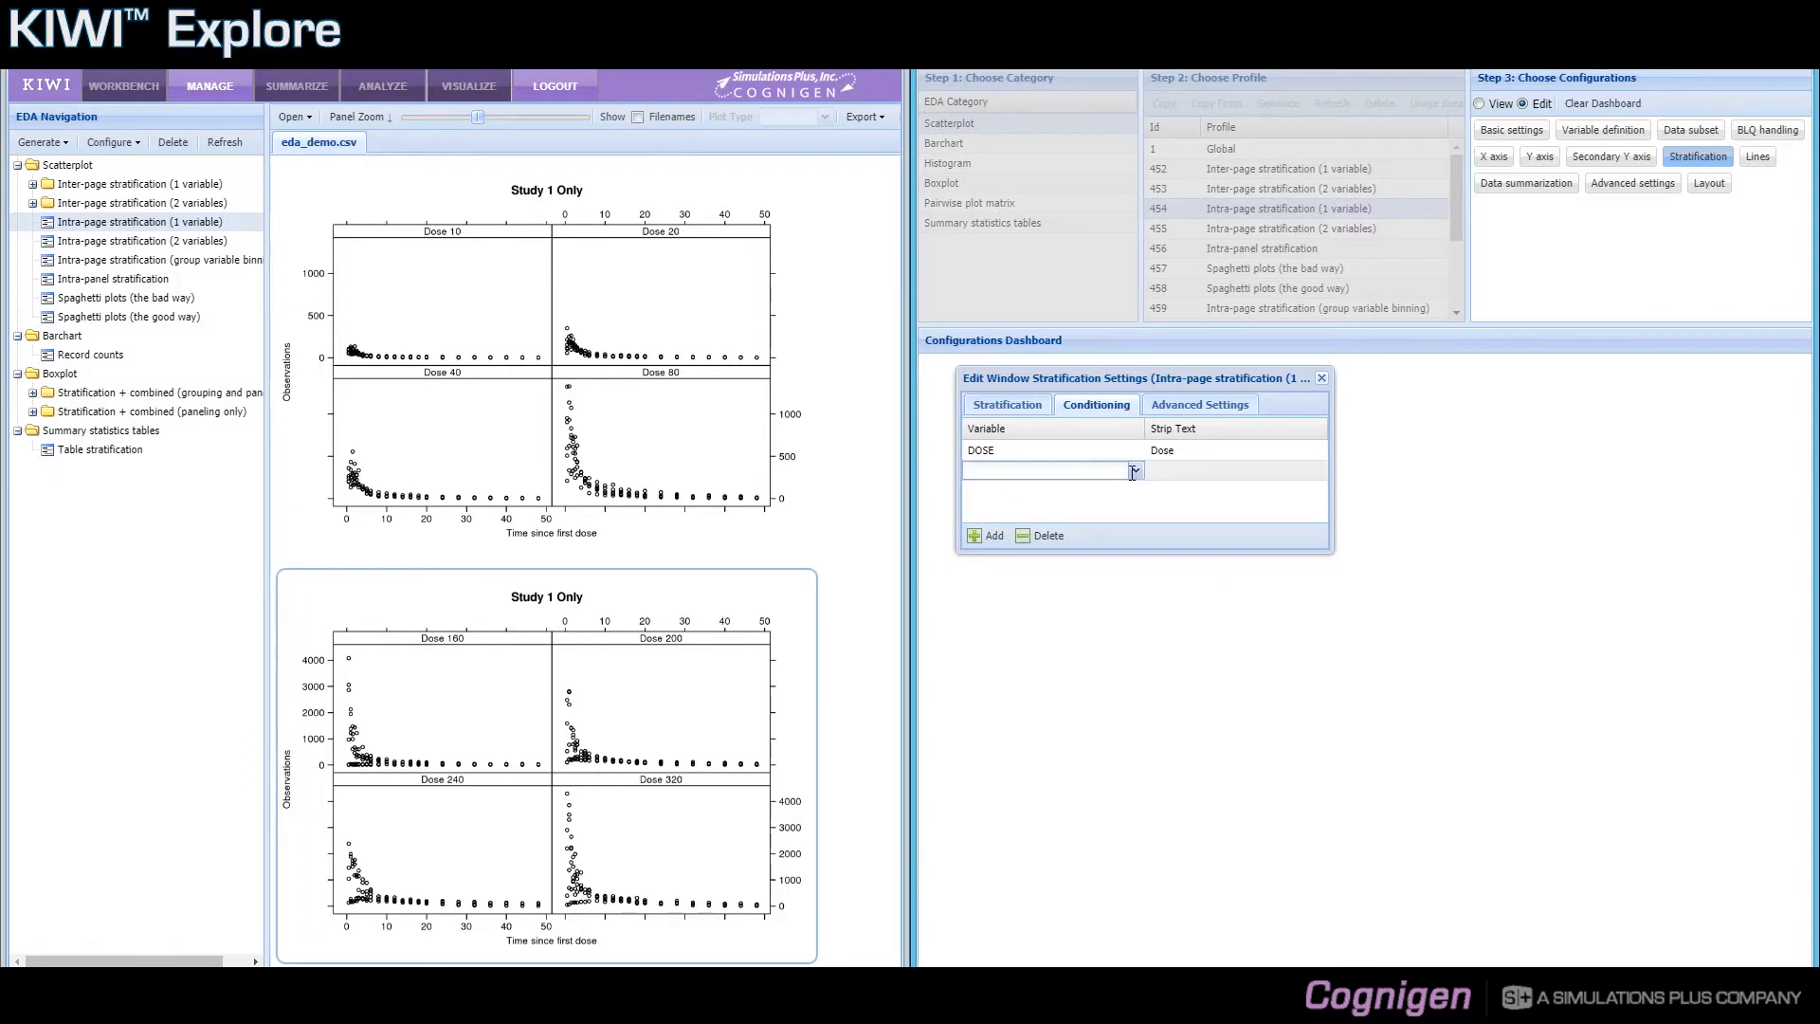
left_click(1135, 472)
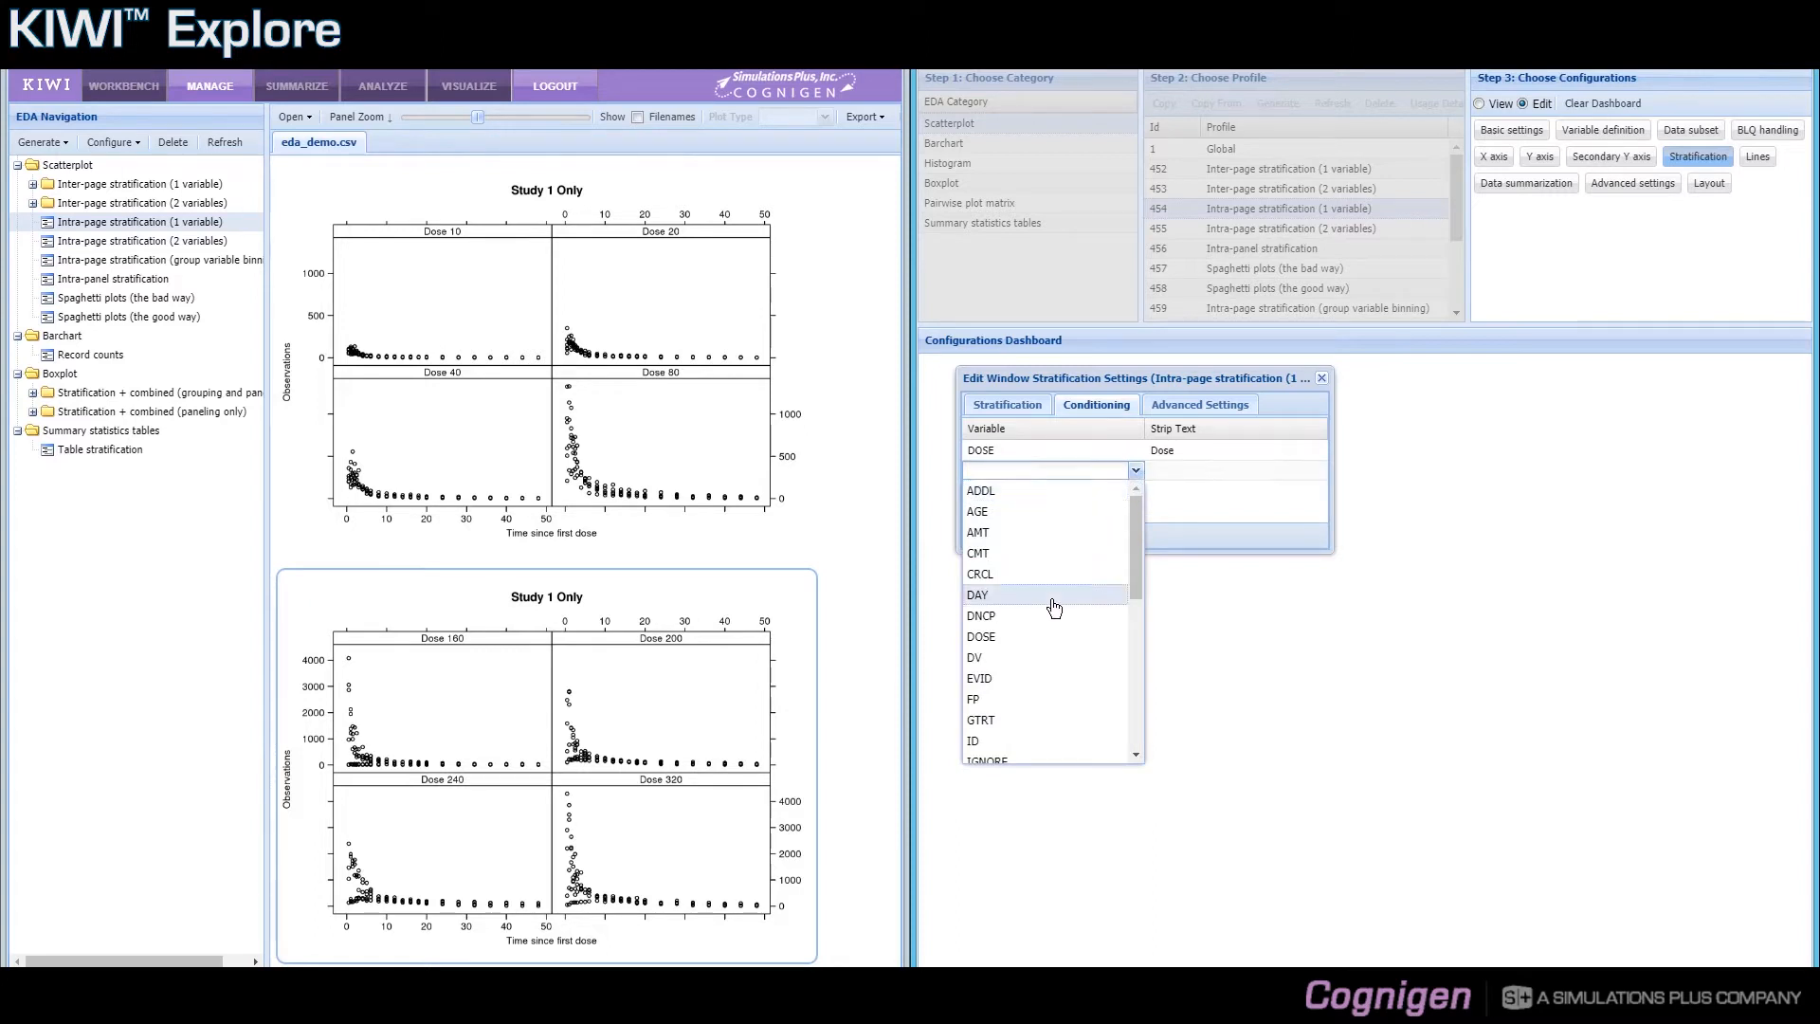
left_click(1056, 594)
left_click(1128, 509)
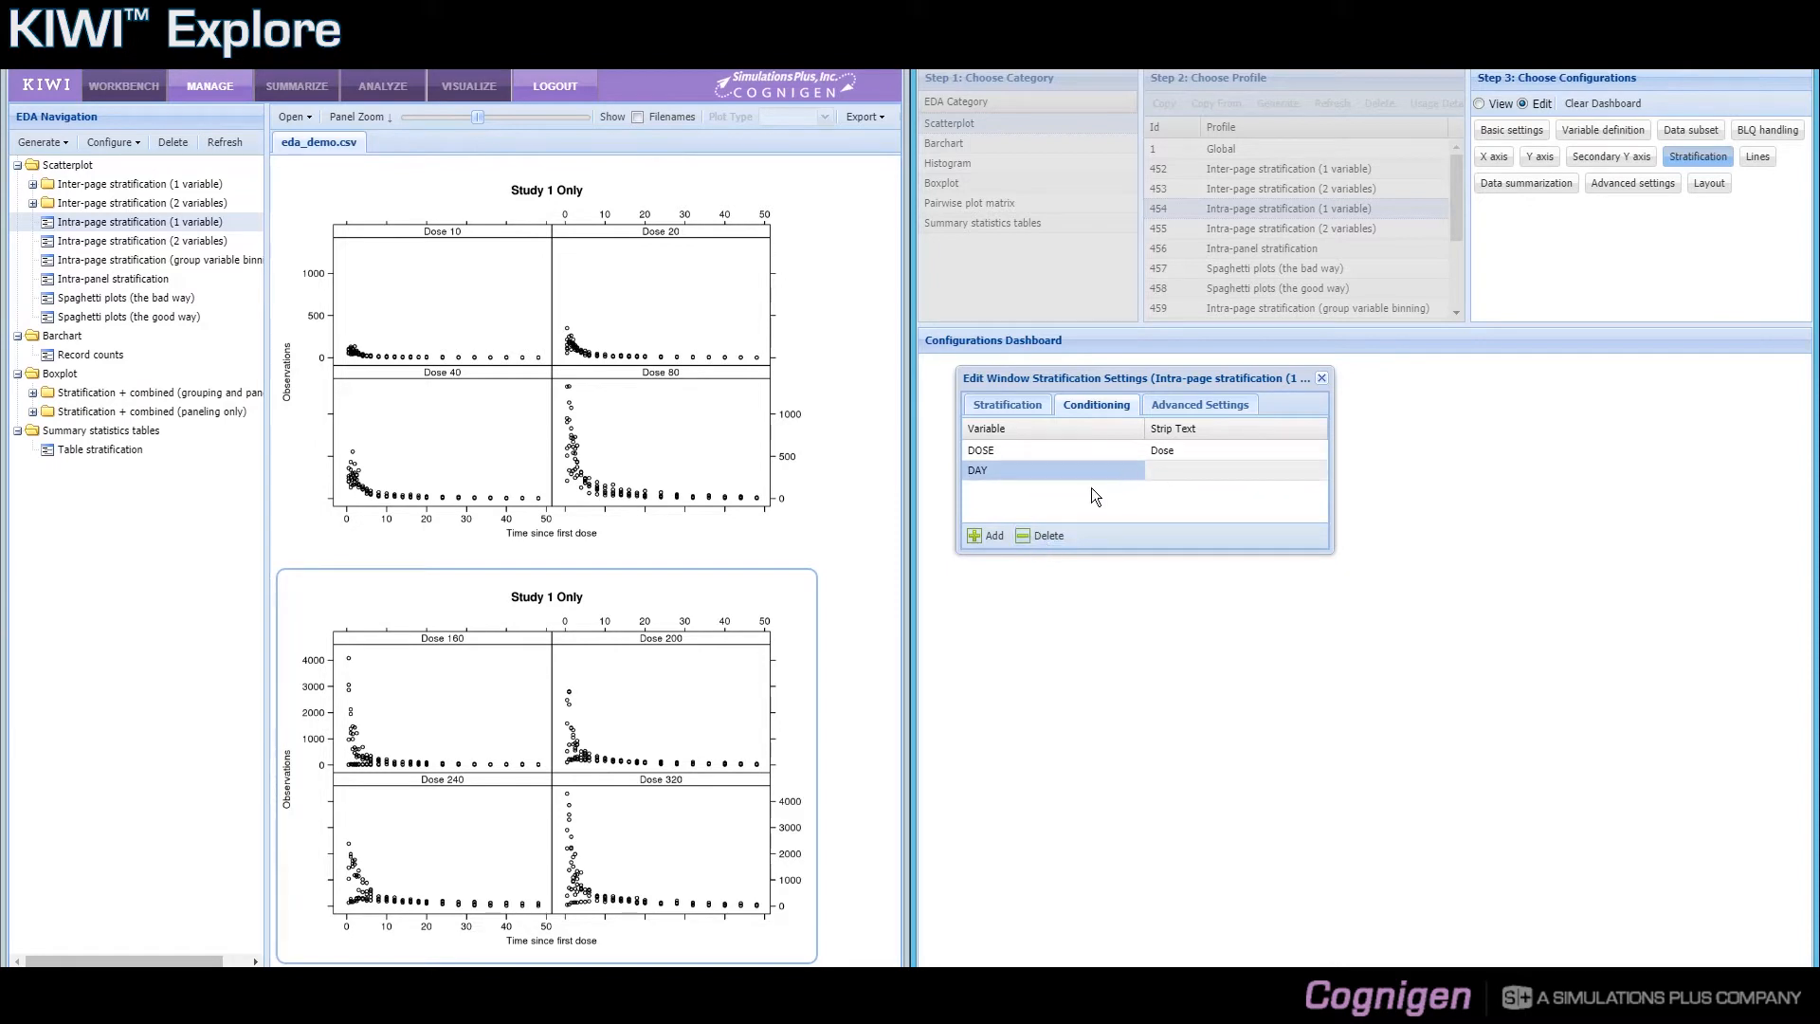
Delete the DAY conditioning variable, keeping only DOSE, and close the stratification settings.
left_click(1054, 536)
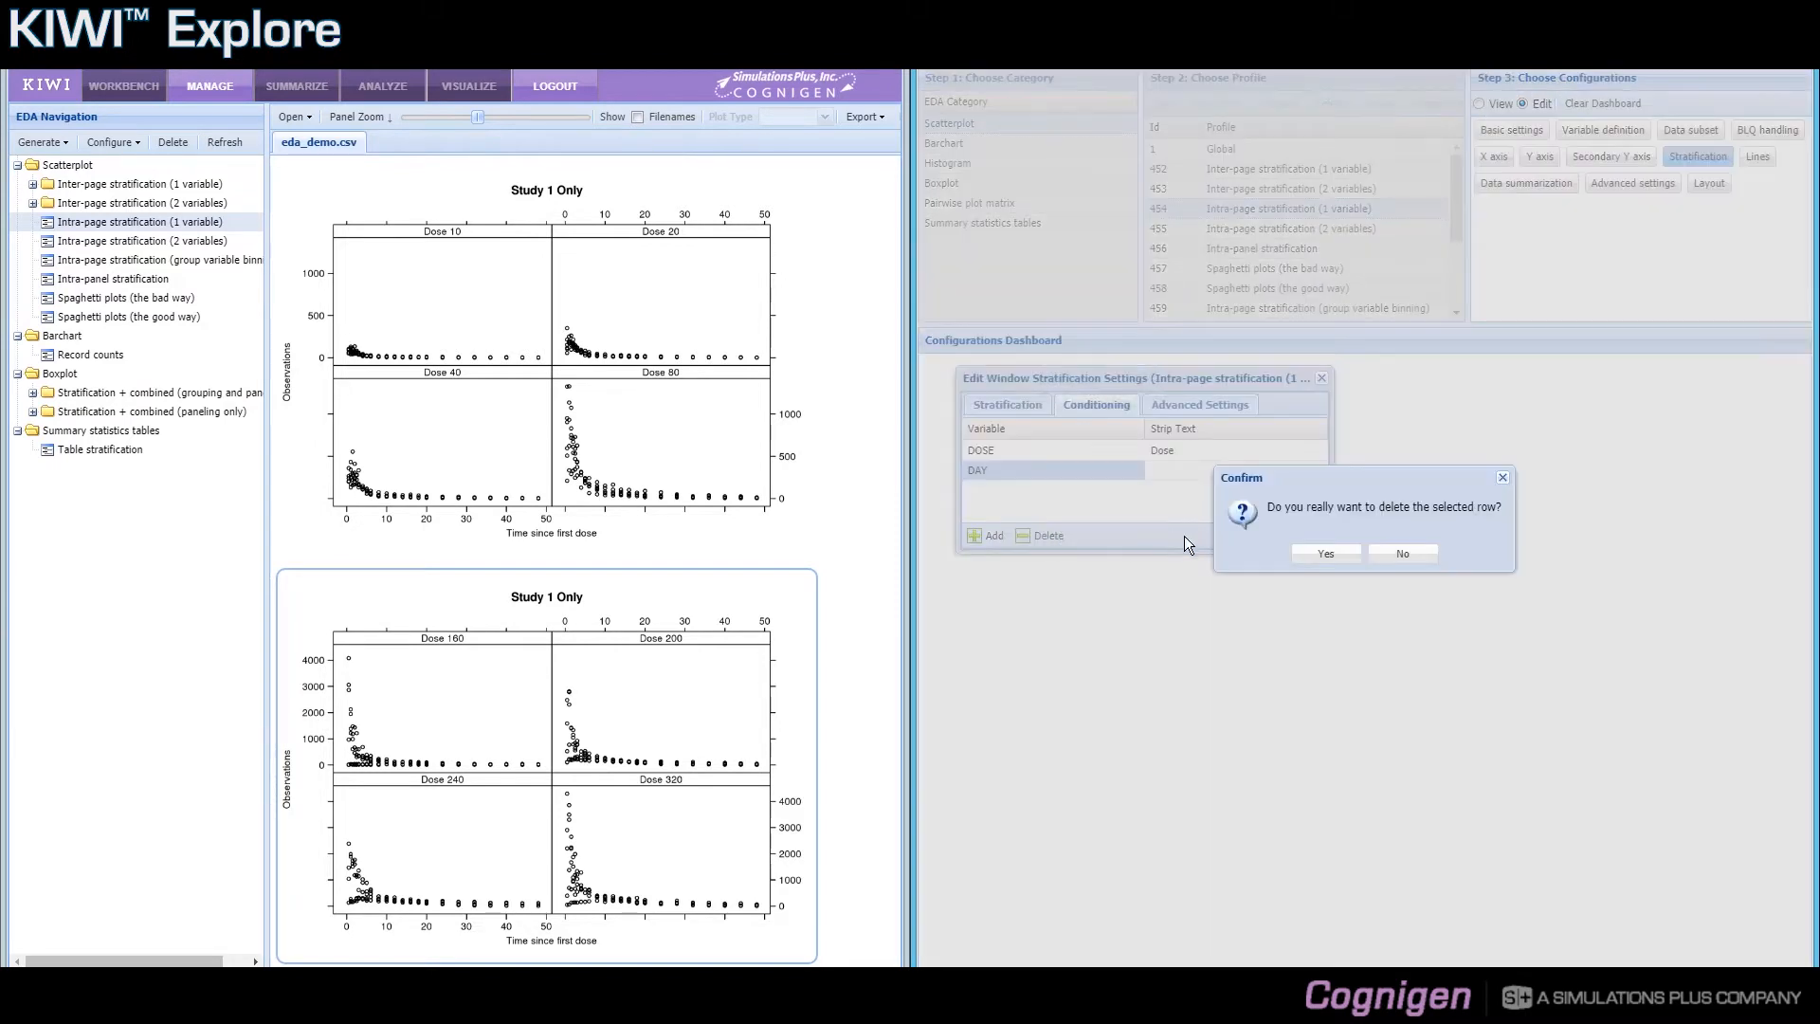
left_click(1320, 555)
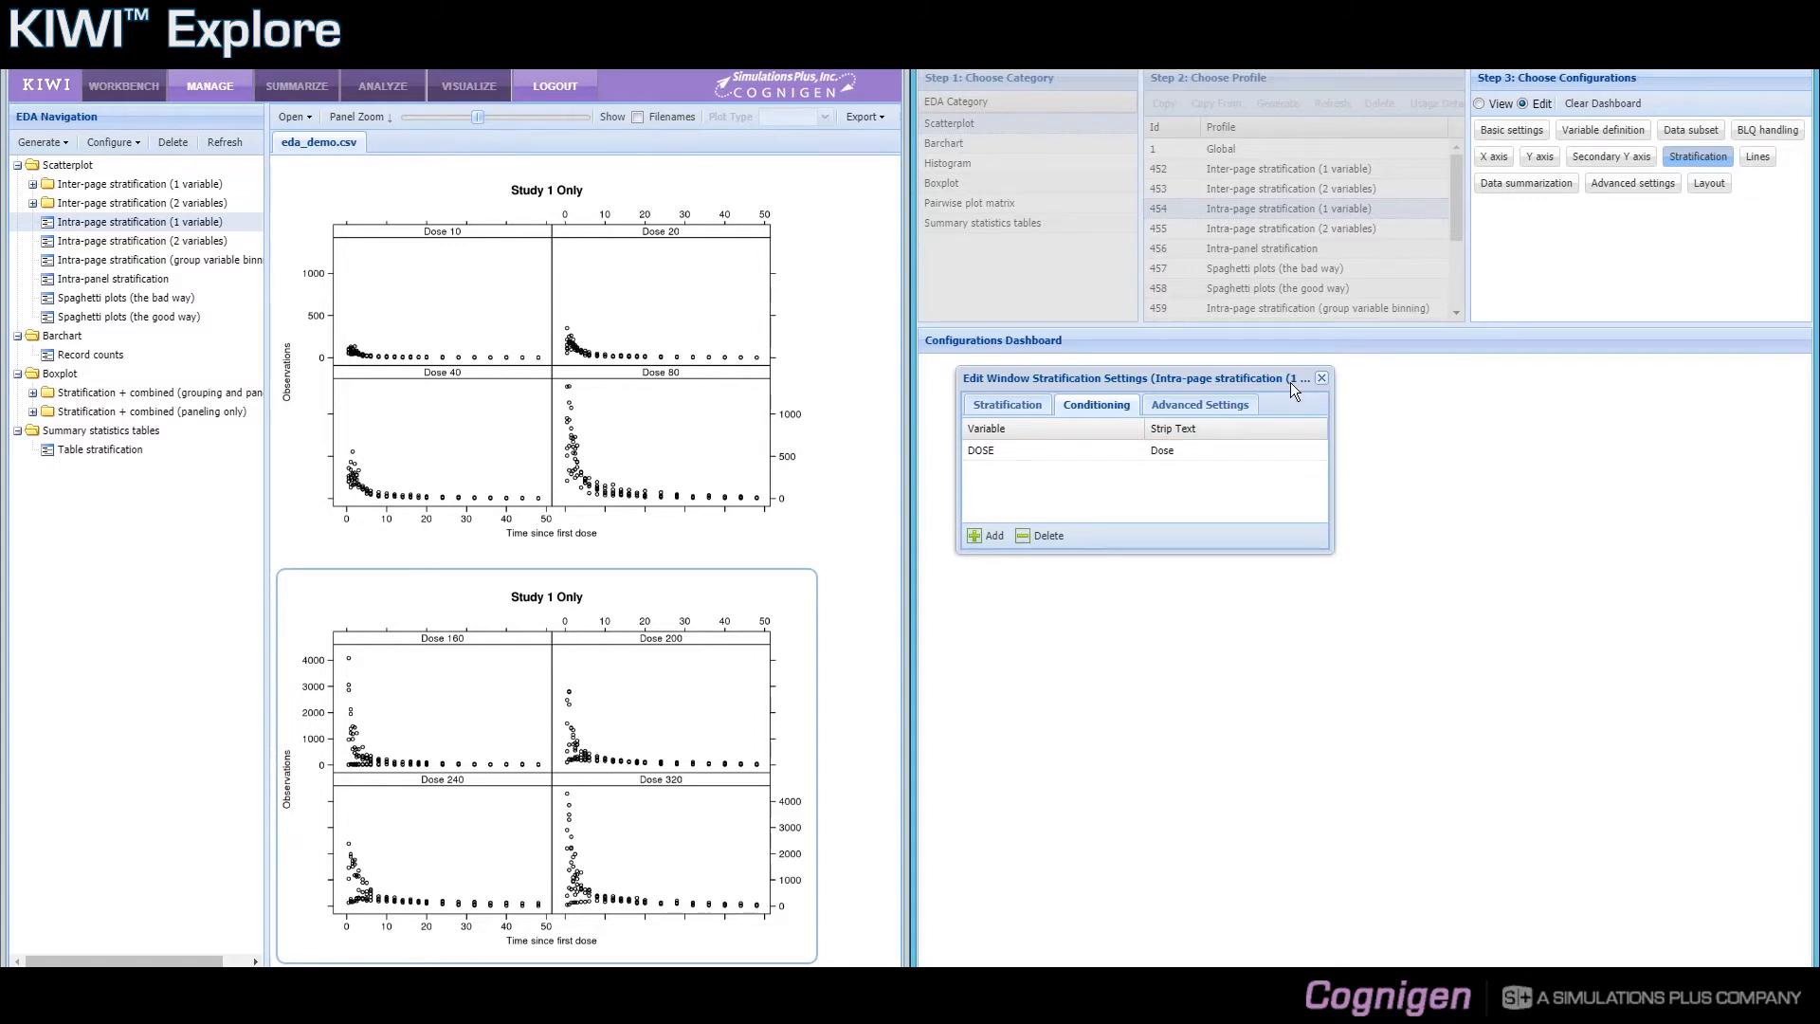
left_click(1320, 379)
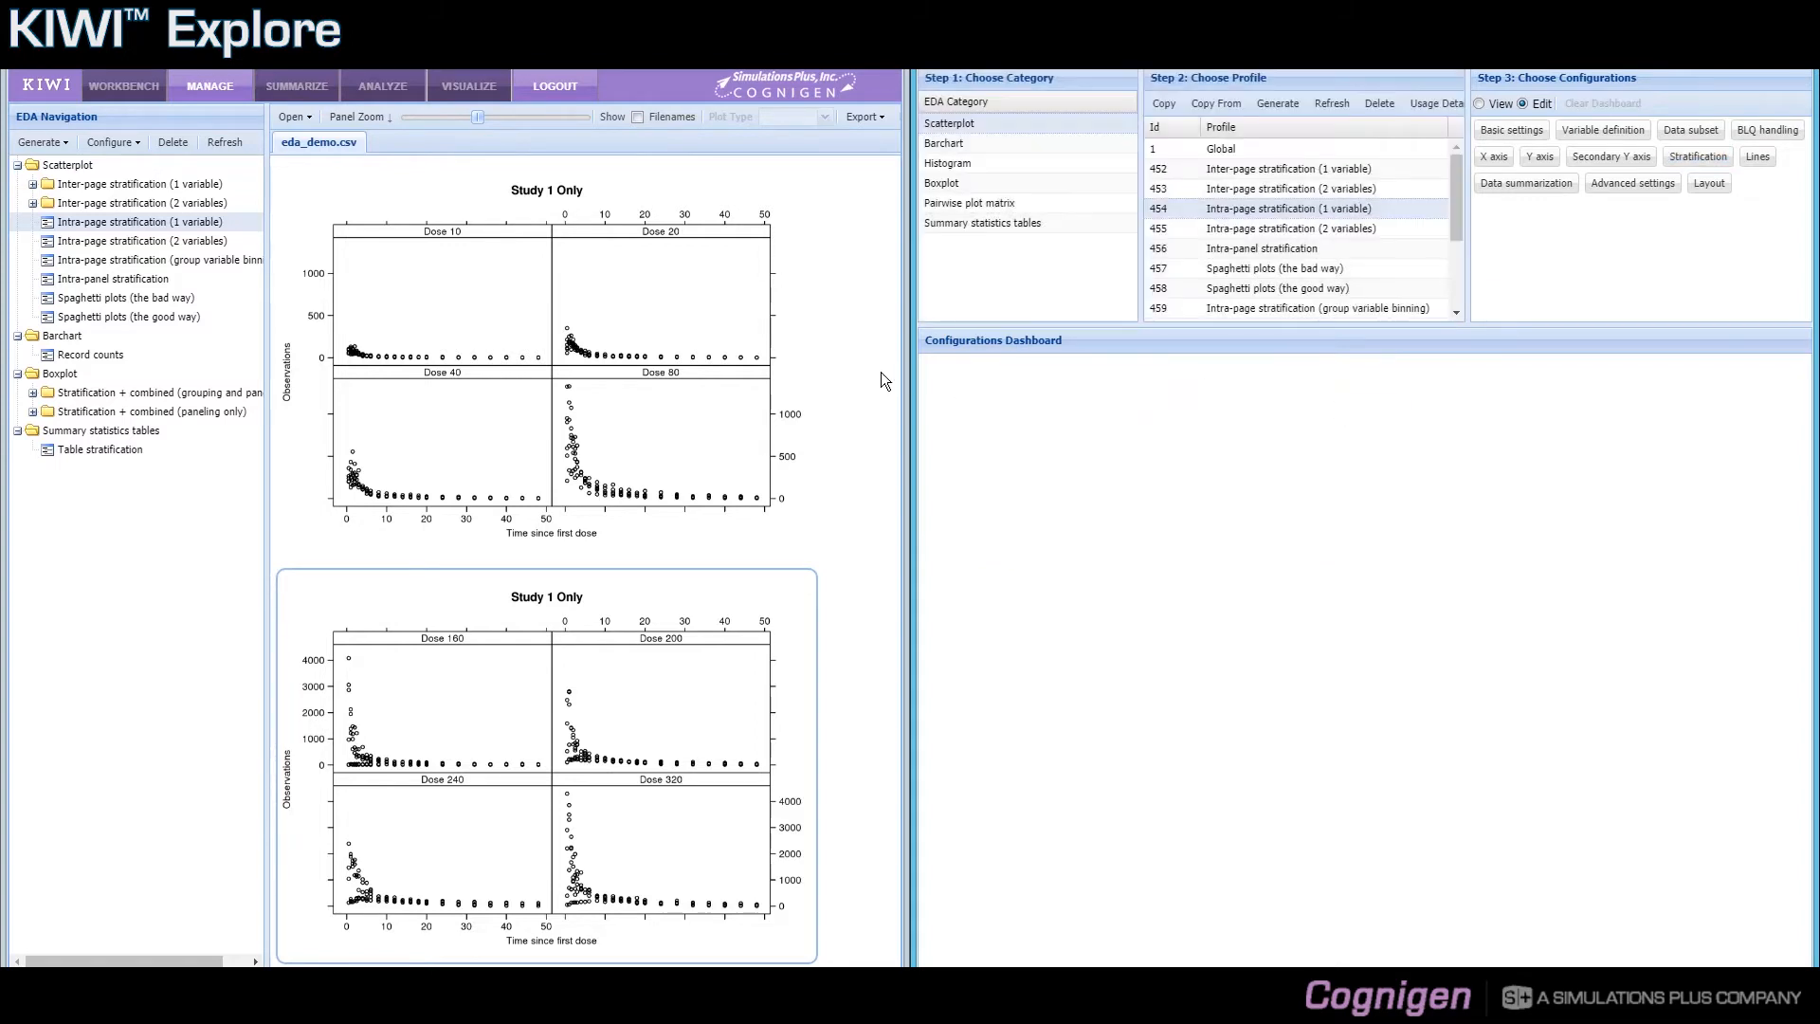
Display the Intra-page stratification (2 variables) scatterplots and compare the panels labelled by study and dose.
left_click(129, 243)
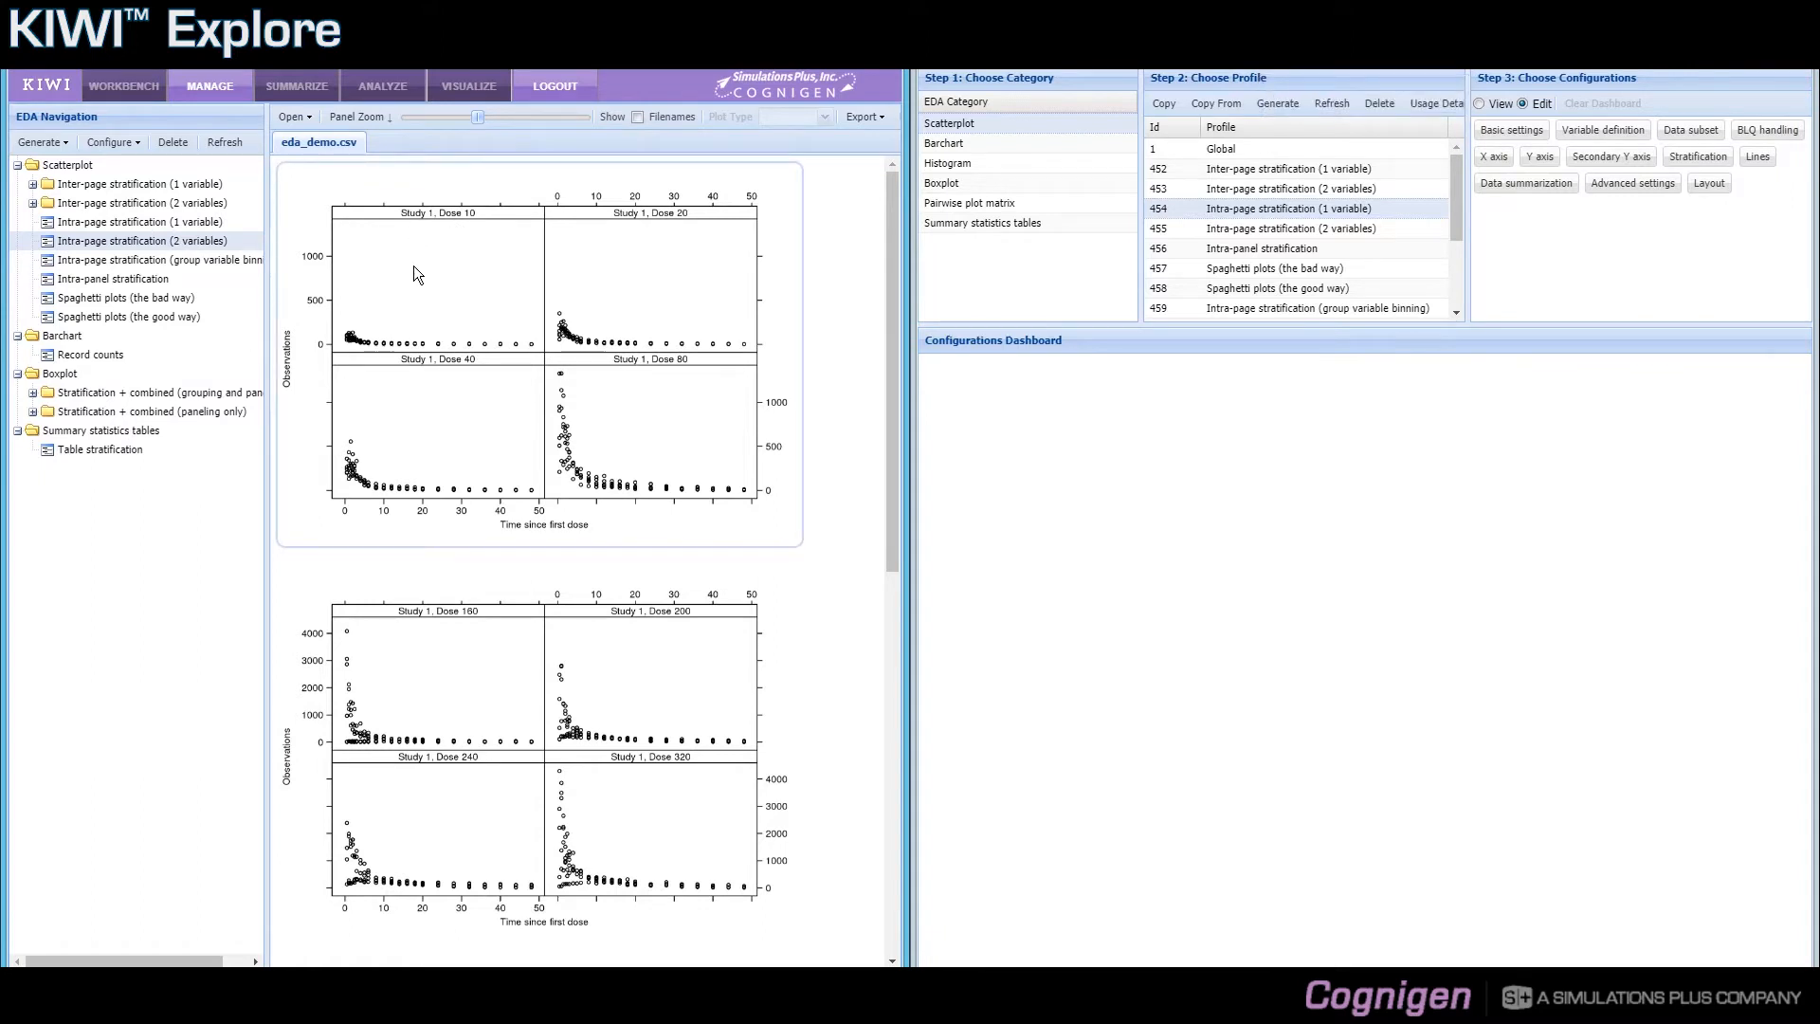
left_click_drag(889, 256, 935, 192)
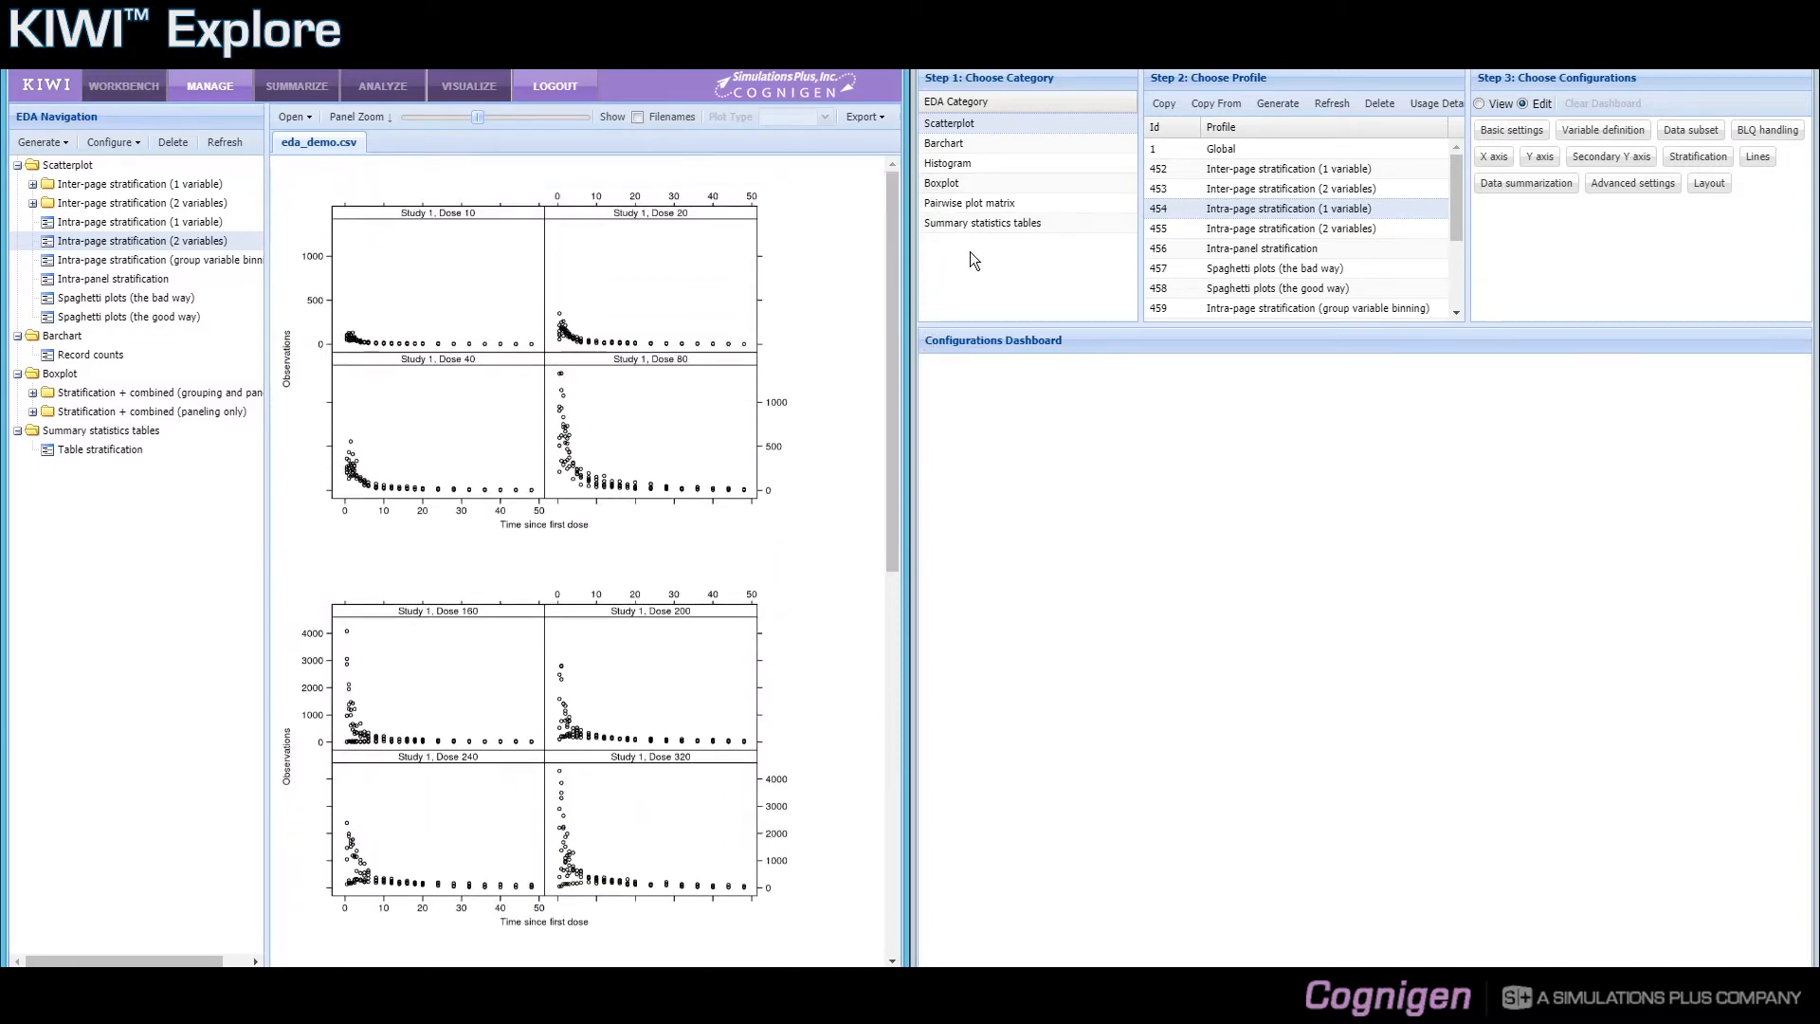
left_click(1697, 157)
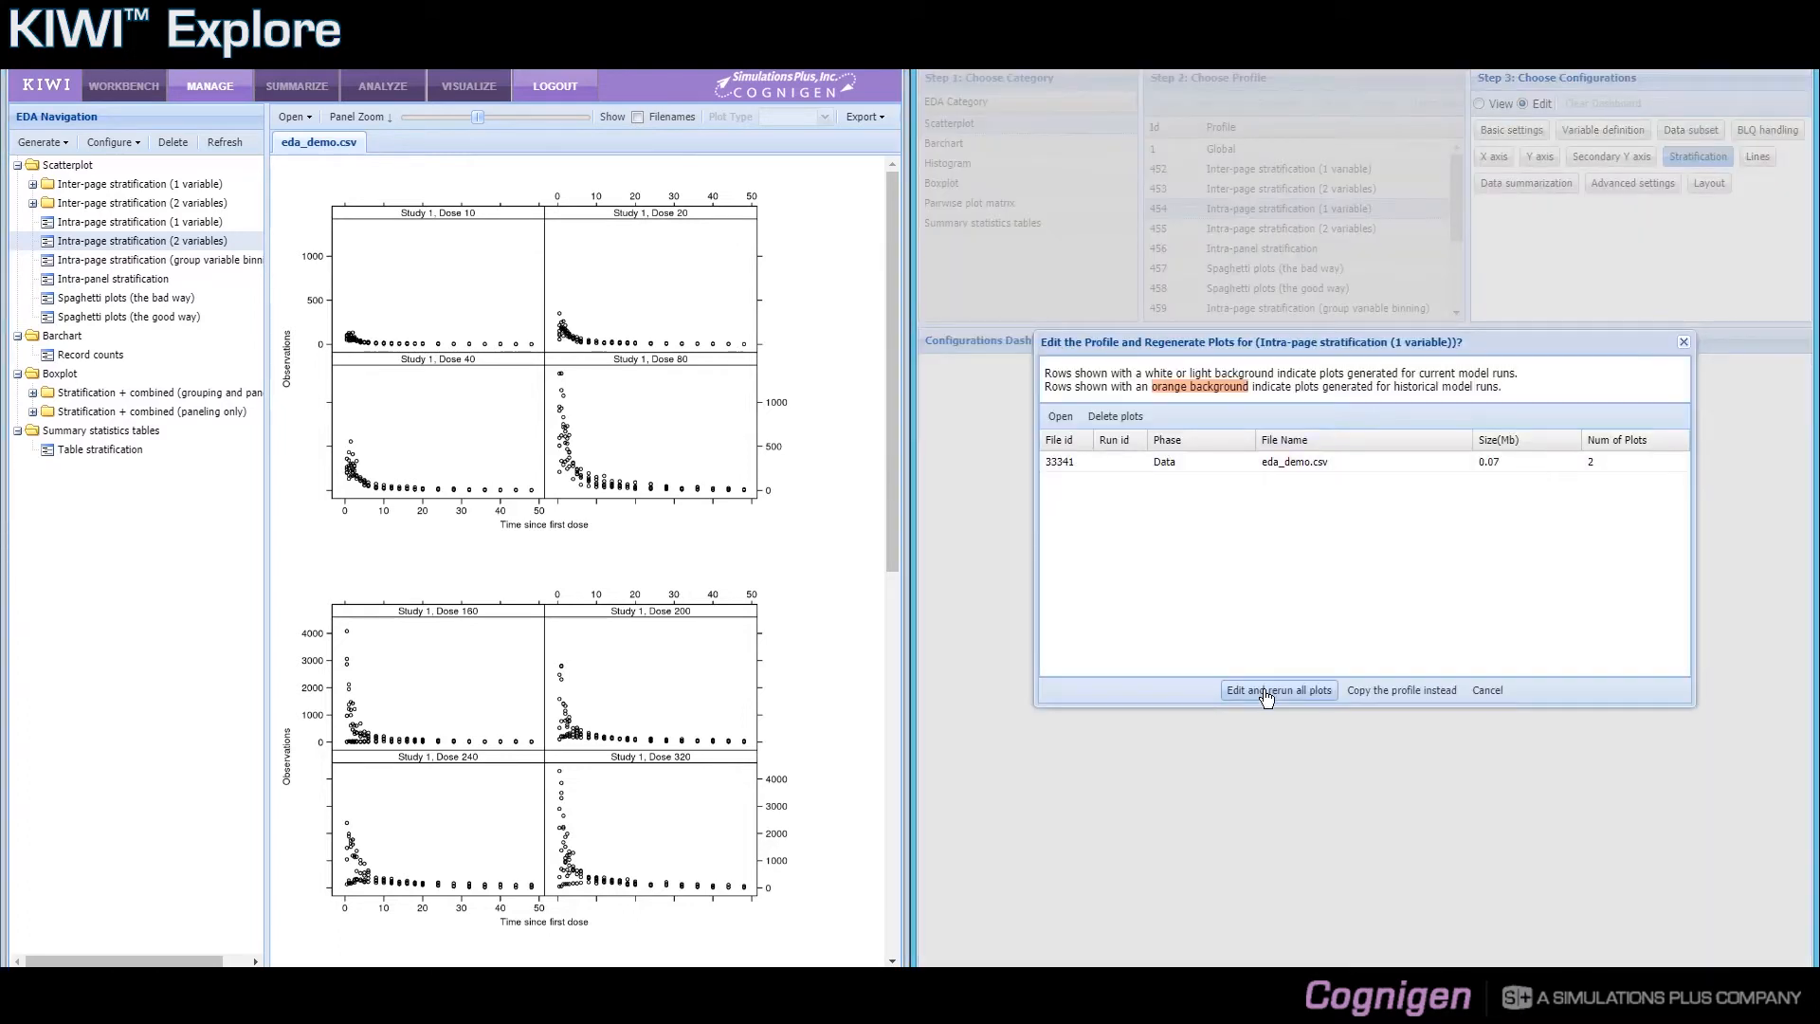
left_click(1266, 687)
left_click(1118, 427)
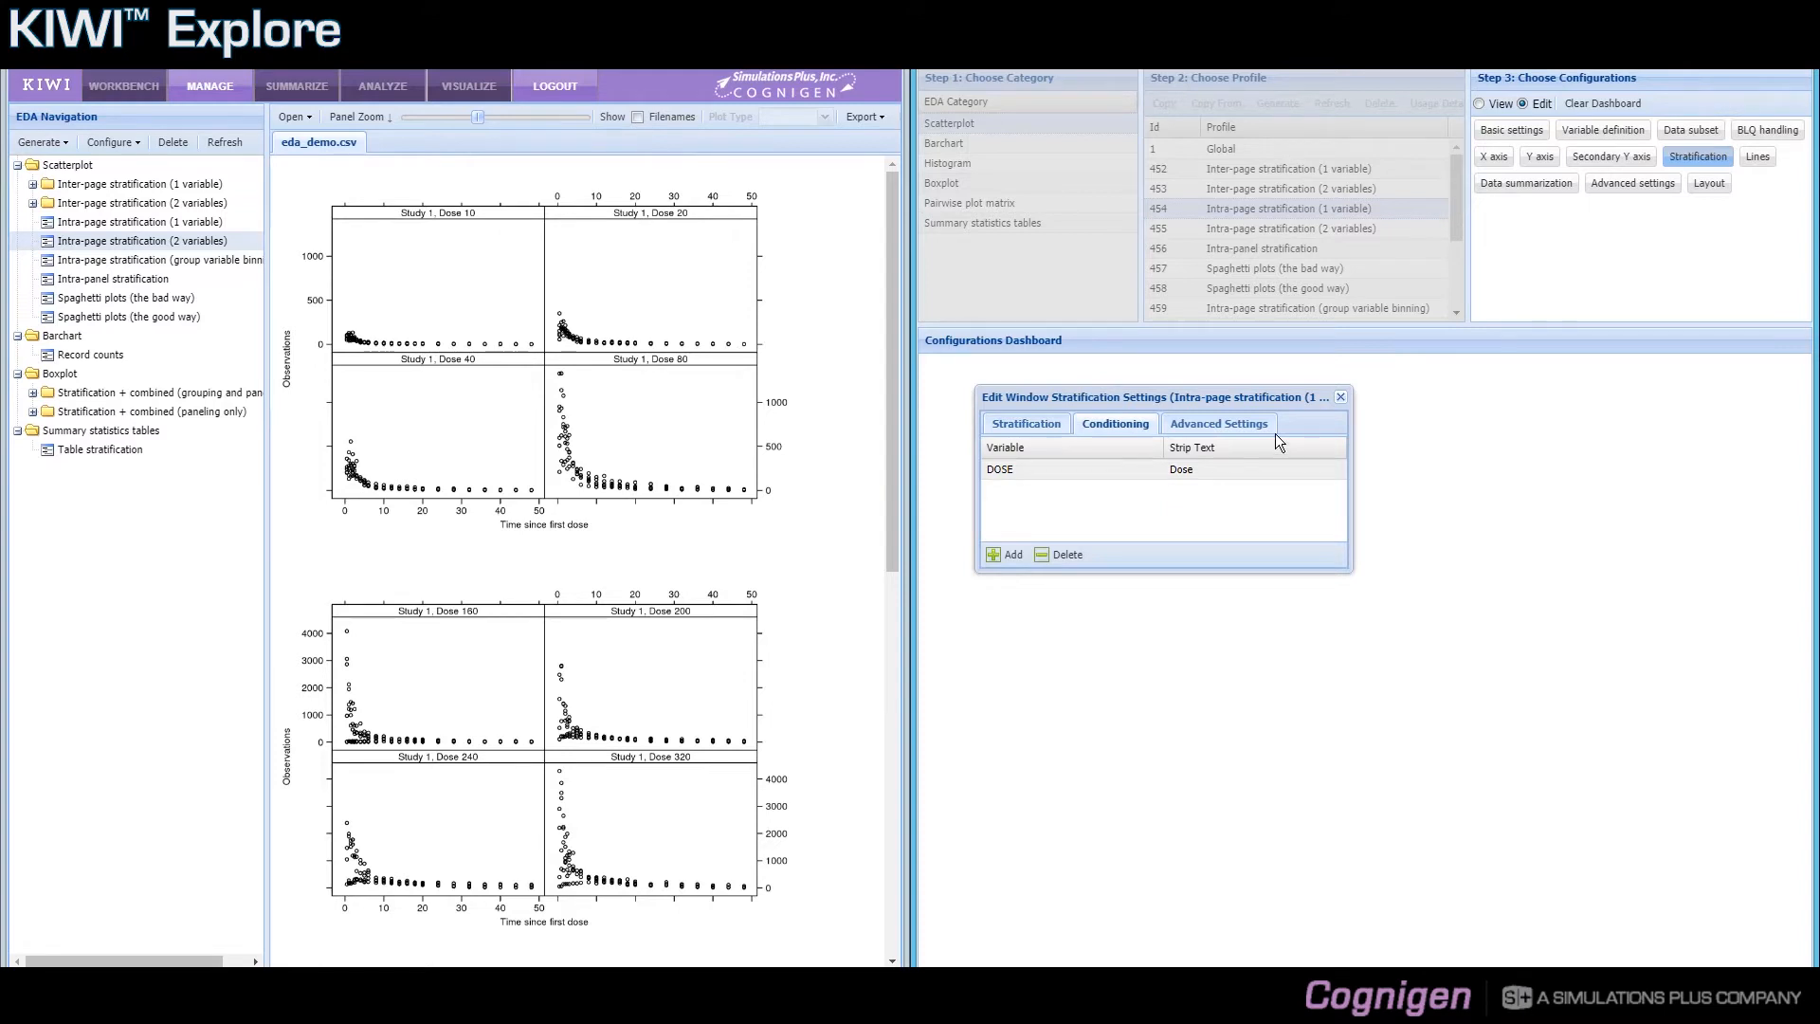
left_click(1340, 396)
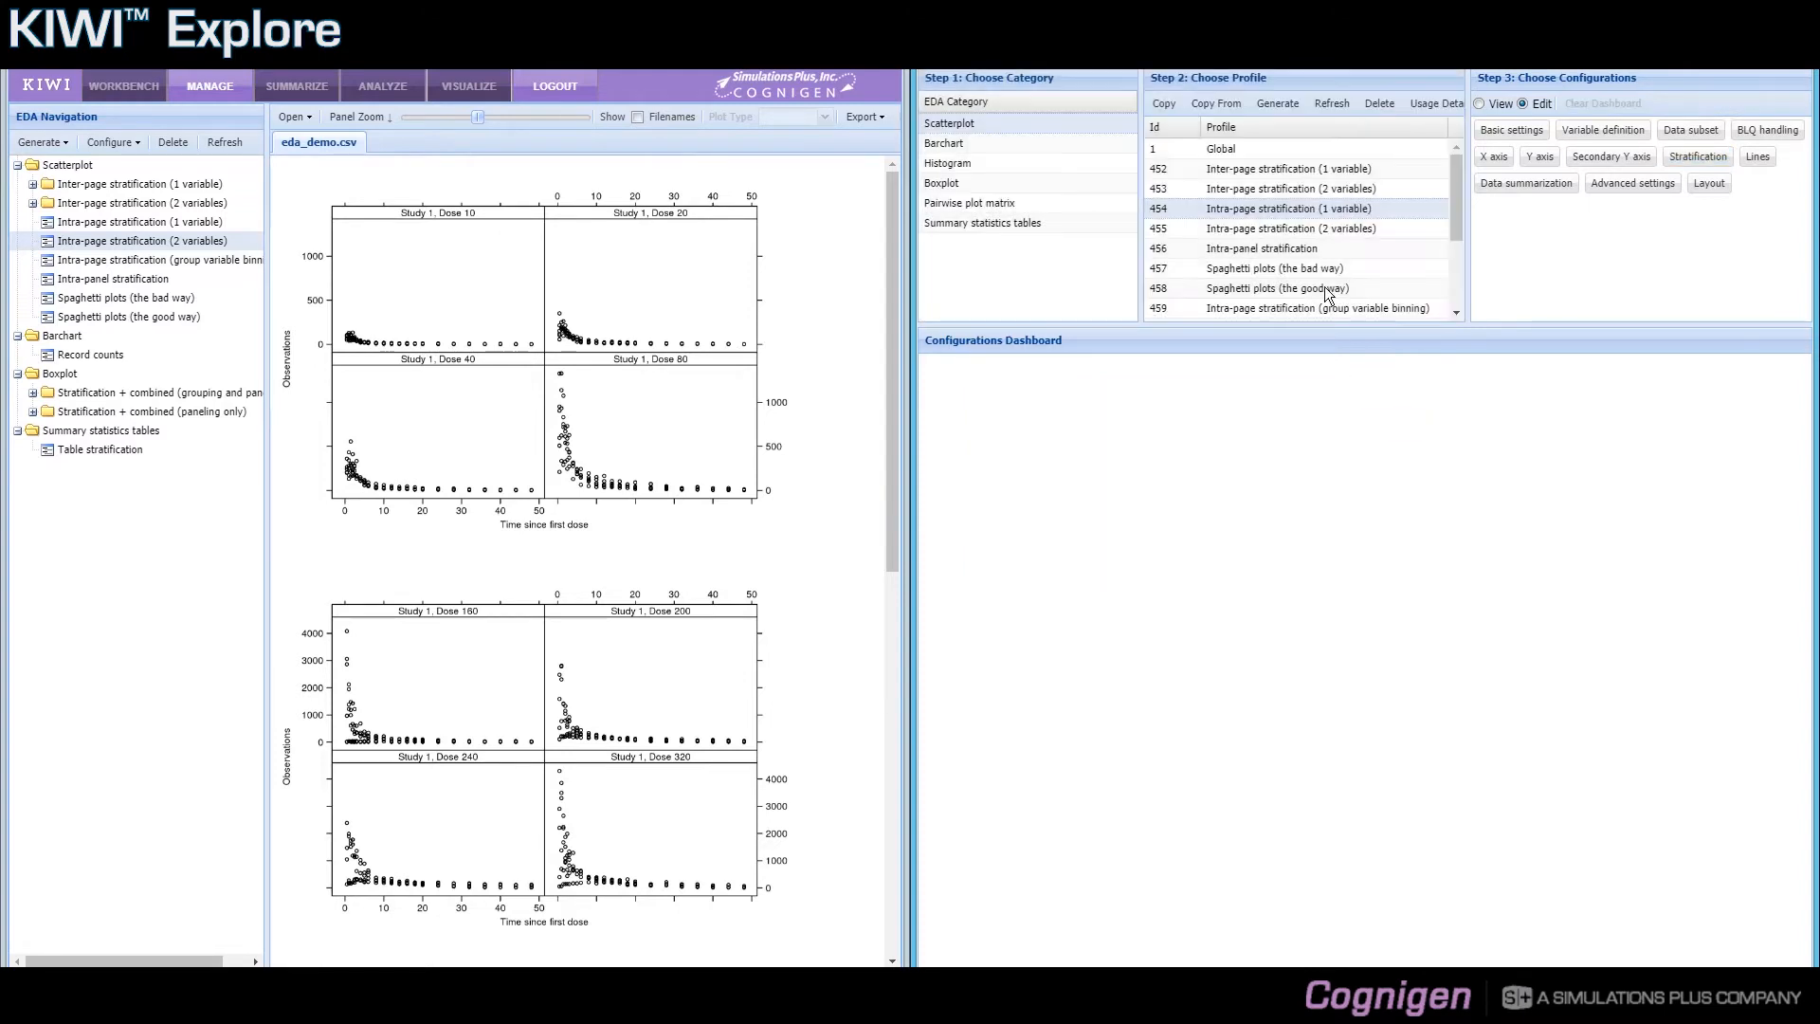
Open the Intra-page stratification (2 variables) profile's stratification settings, choosing to edit and rerun all plots, and show its conditioning variables.
left_click(1319, 234)
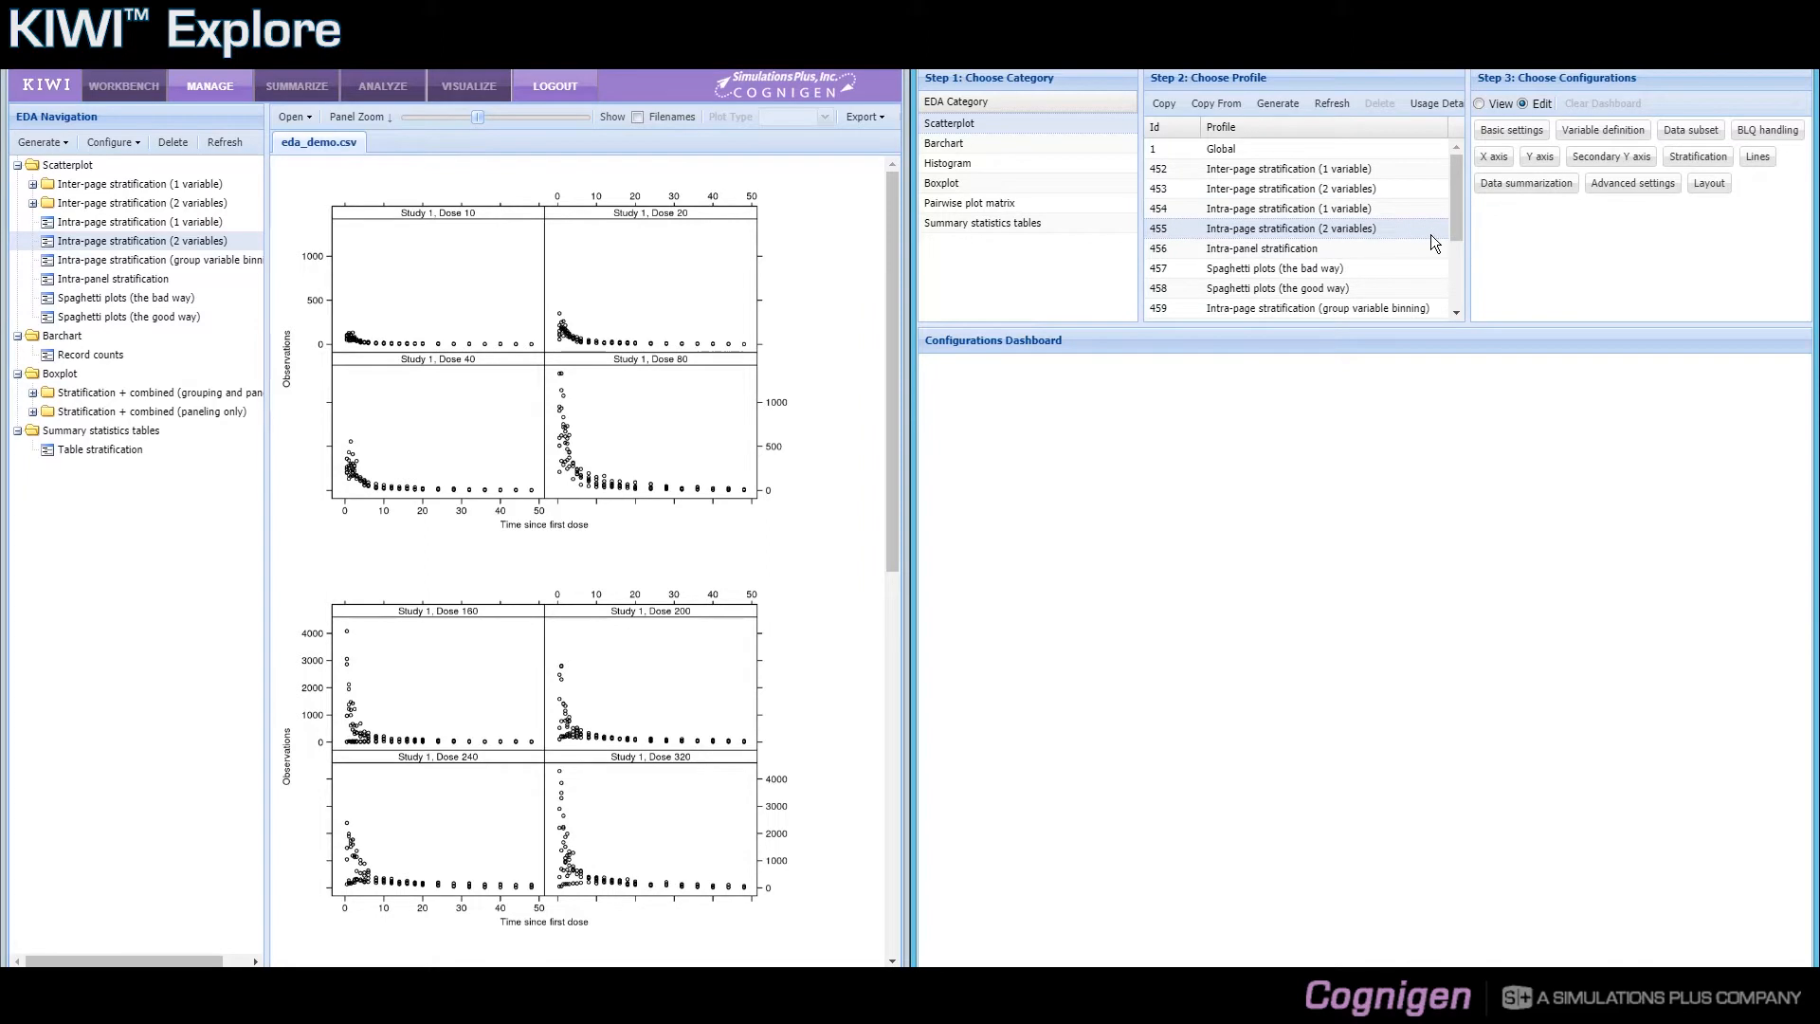
left_click(1693, 154)
left_click(1291, 689)
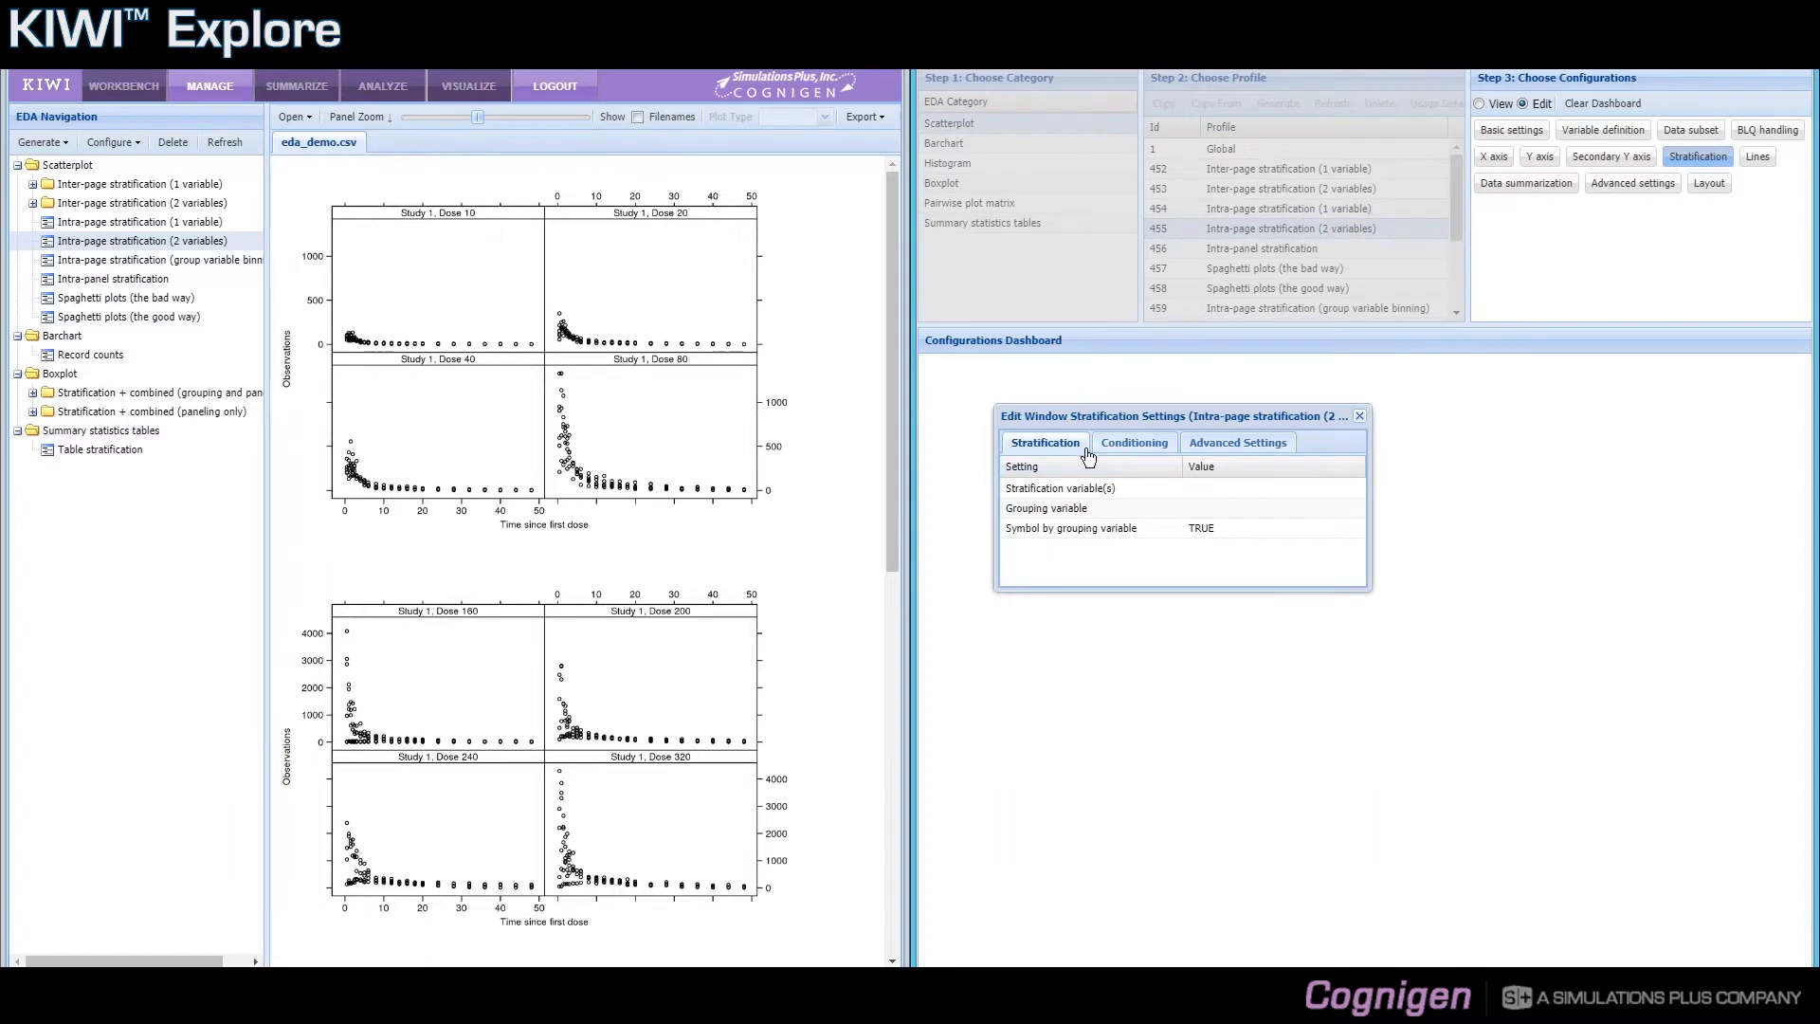
left_click(1108, 455)
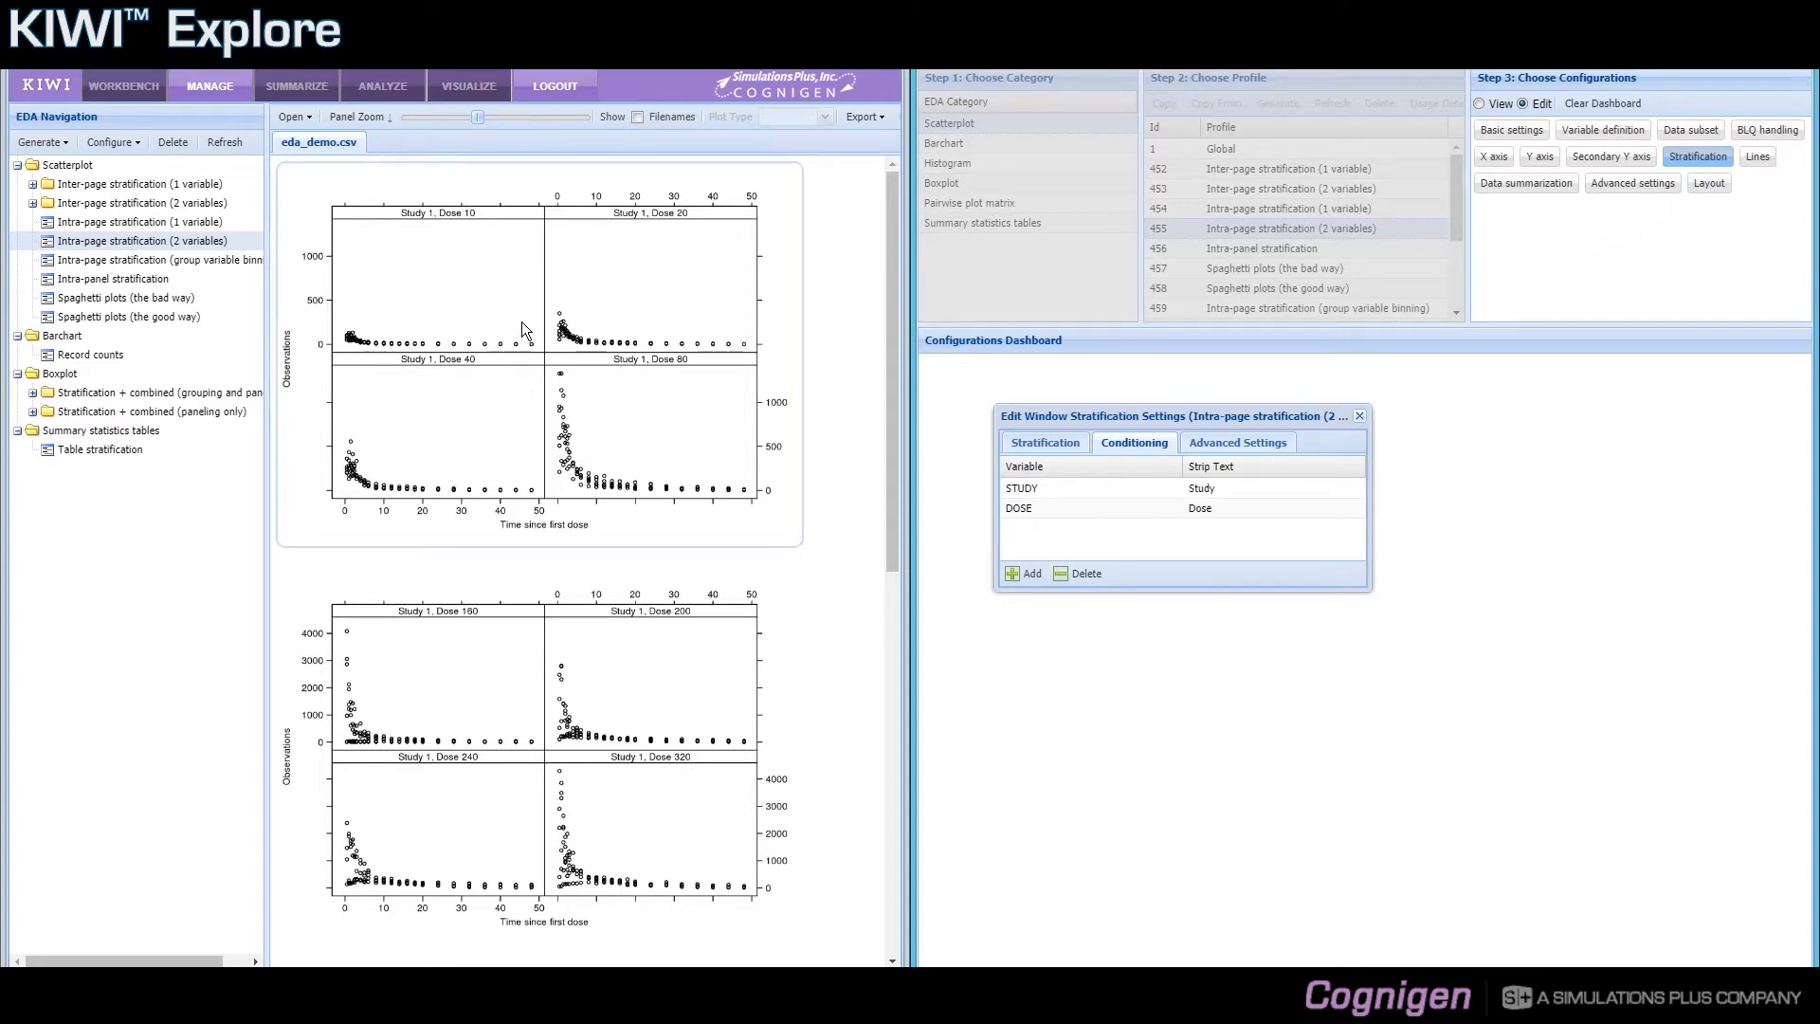
Review the layout settings and the advanced stratification settings of the two-variable intra-page profile, closing each window.
left_click(1703, 189)
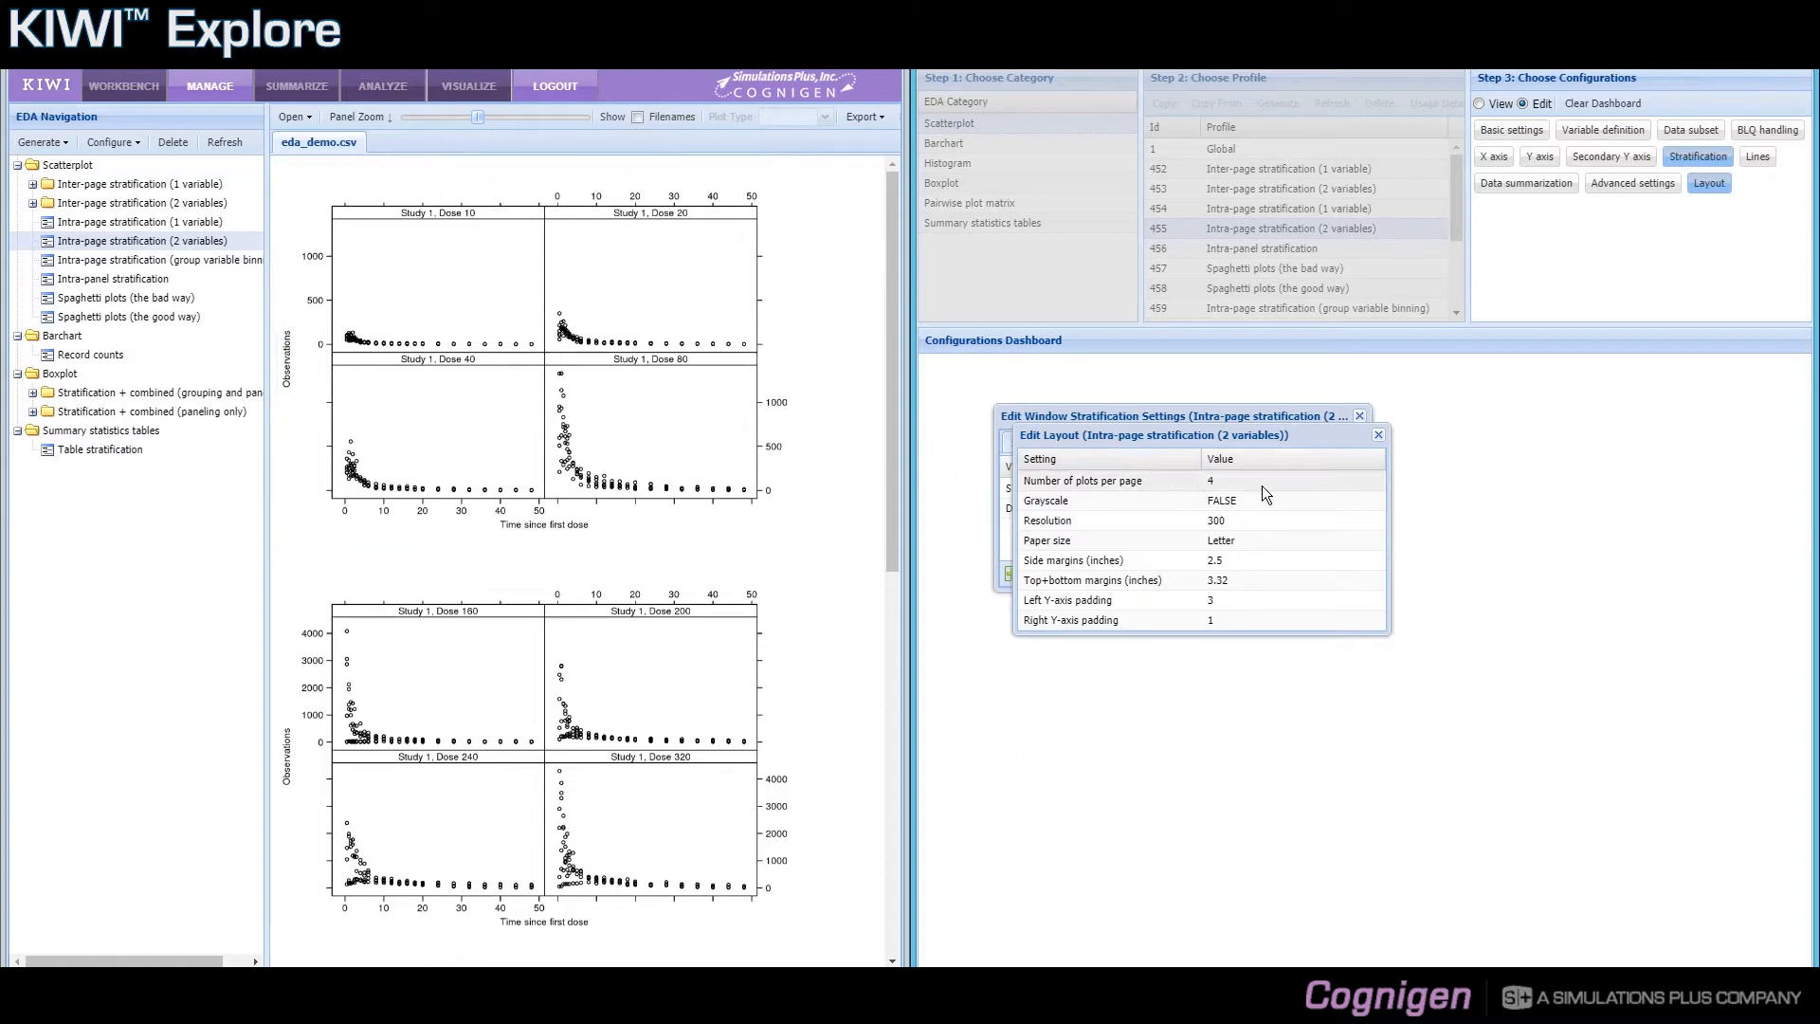
left_click(1378, 437)
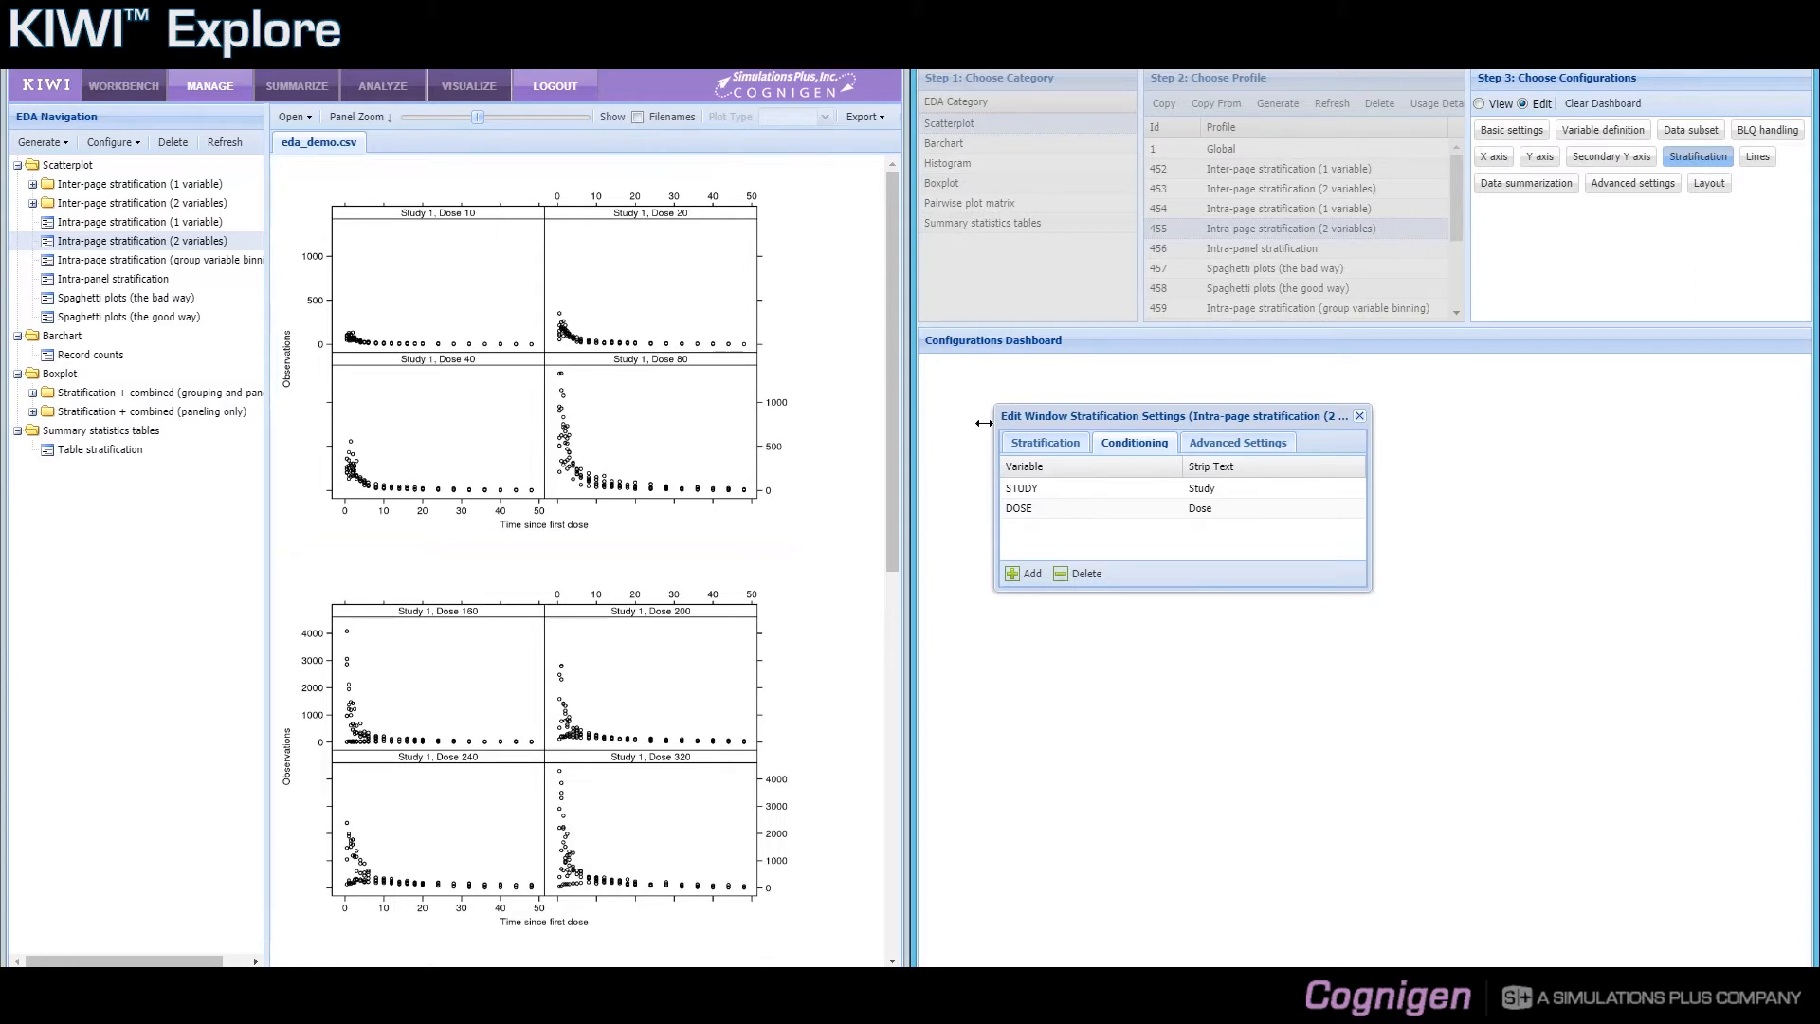
left_click(1210, 449)
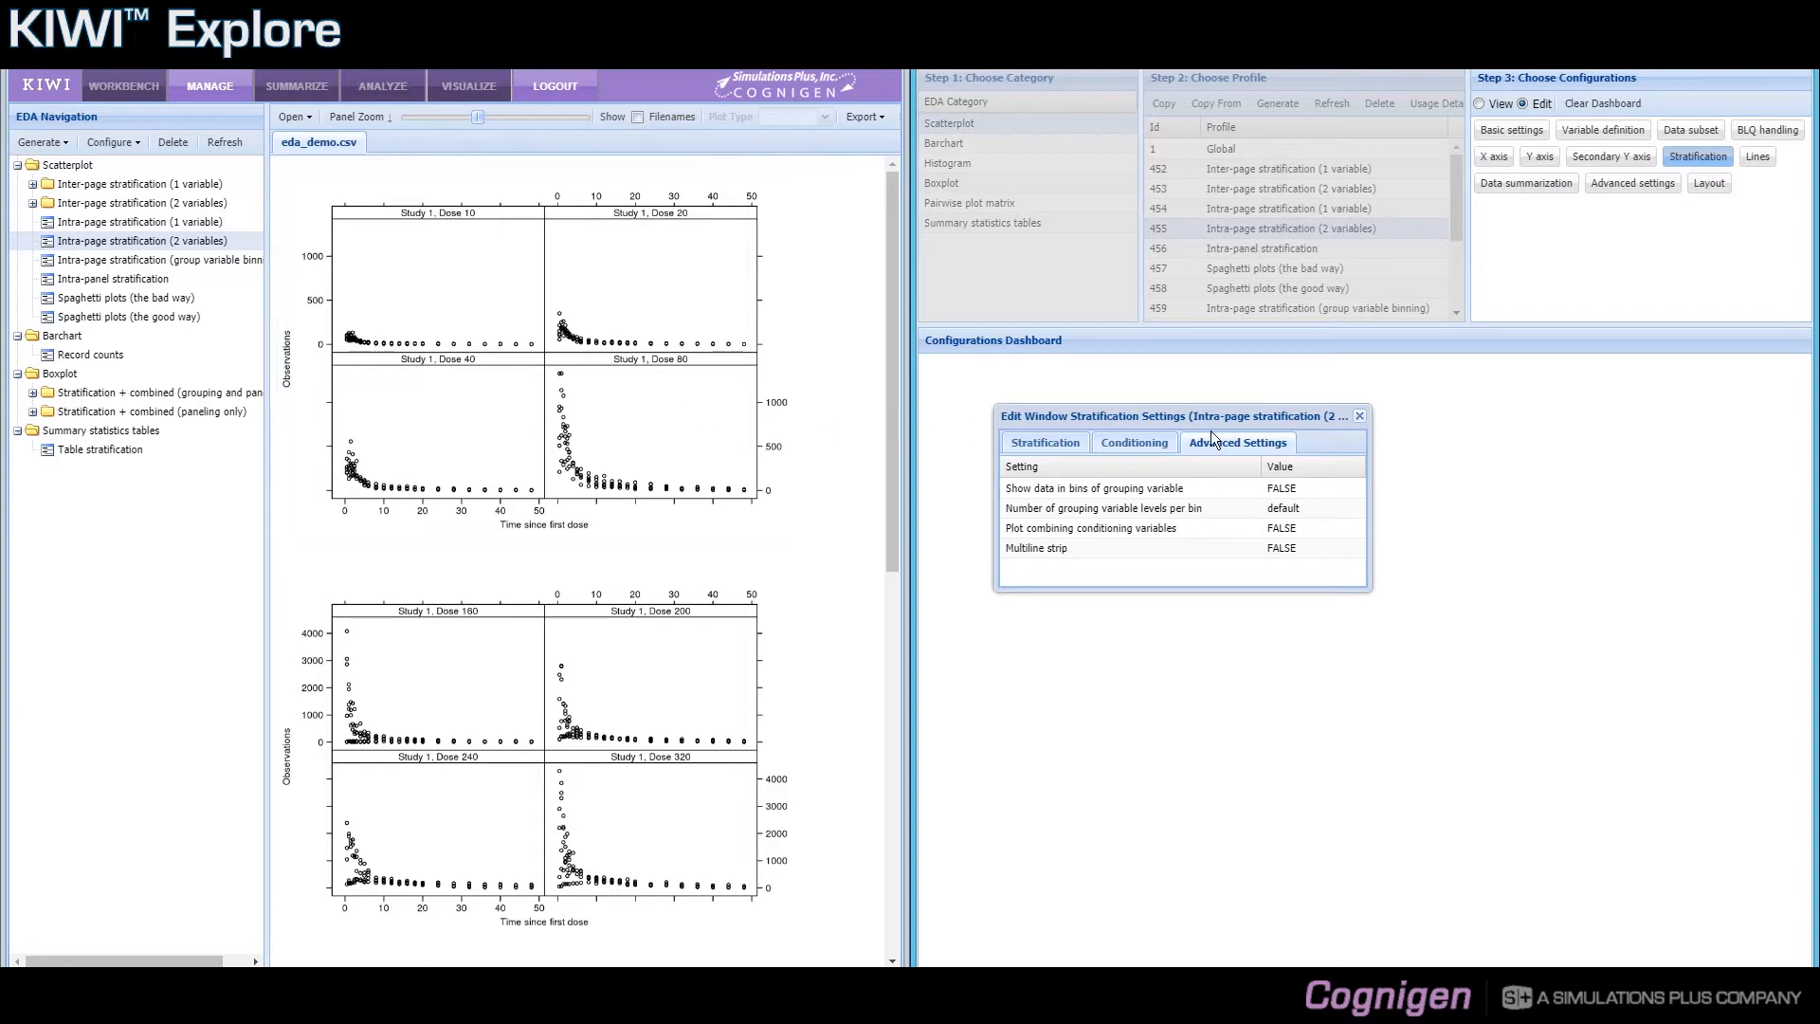
left_click(1359, 418)
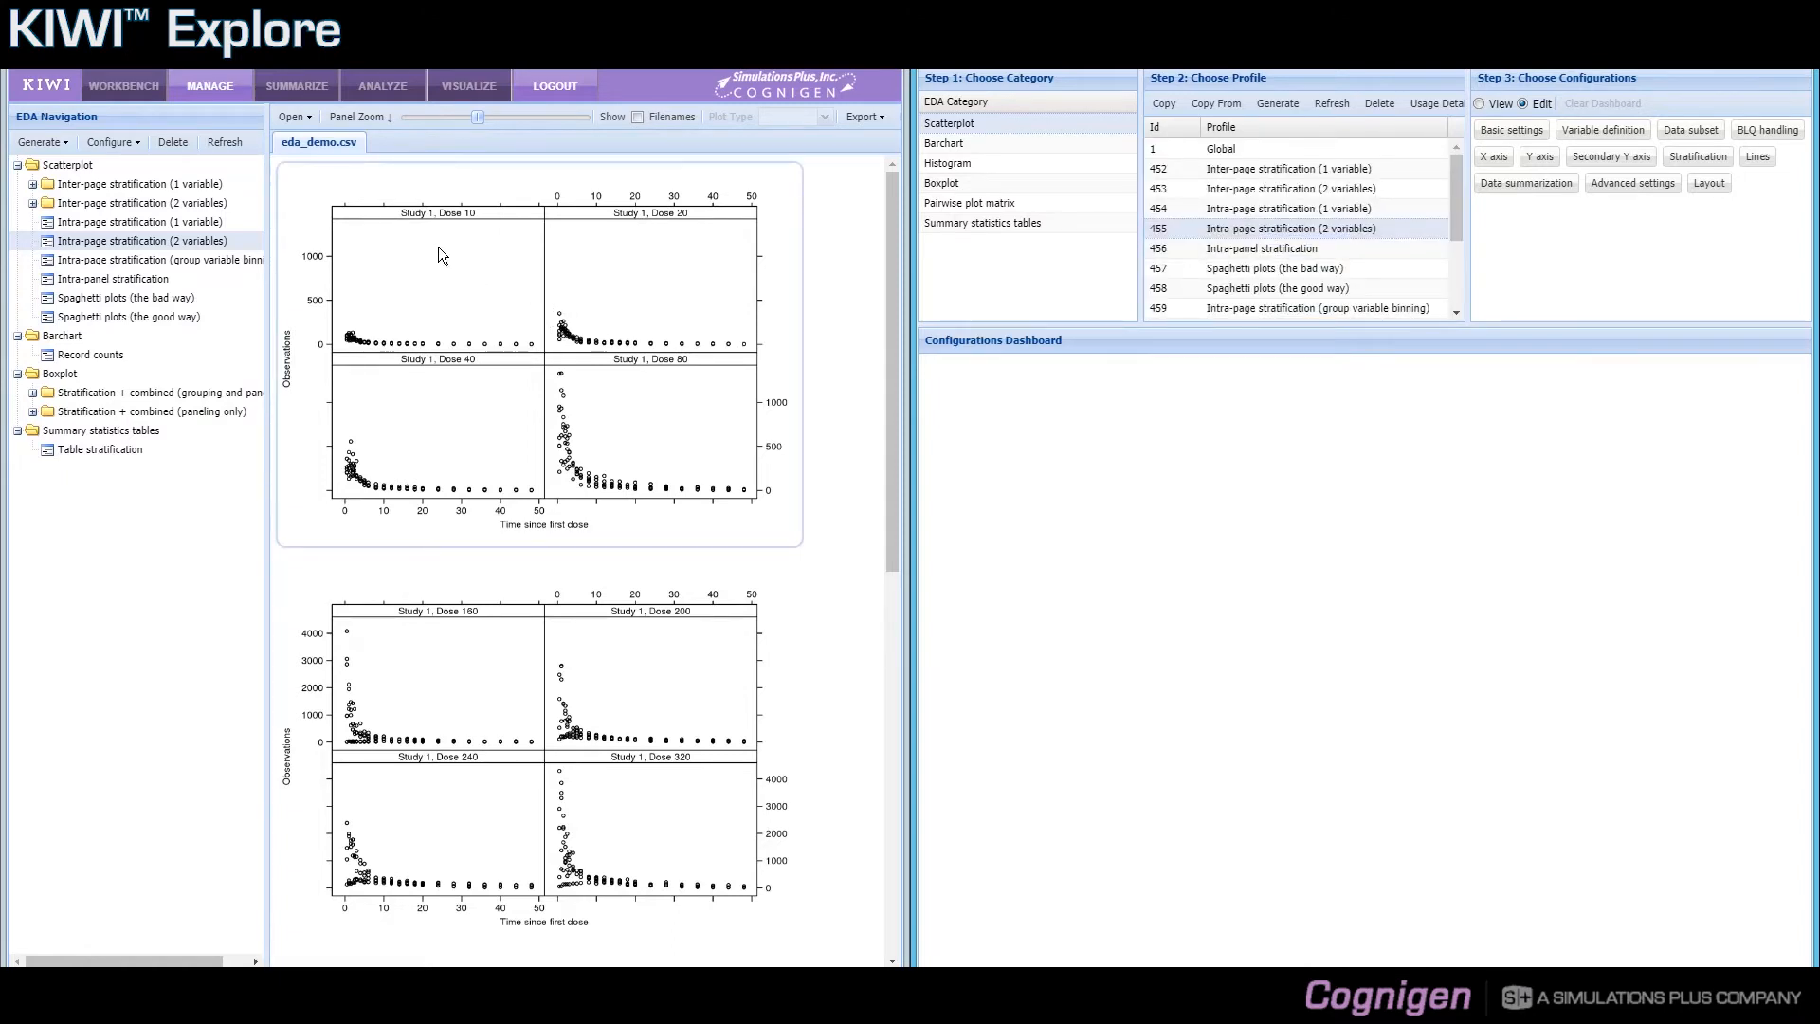
Display the Intra-panel stratification plot and inspect the grouping variable in its profile's stratification settings, choosing to edit and rerun all plots.
left_click(118, 279)
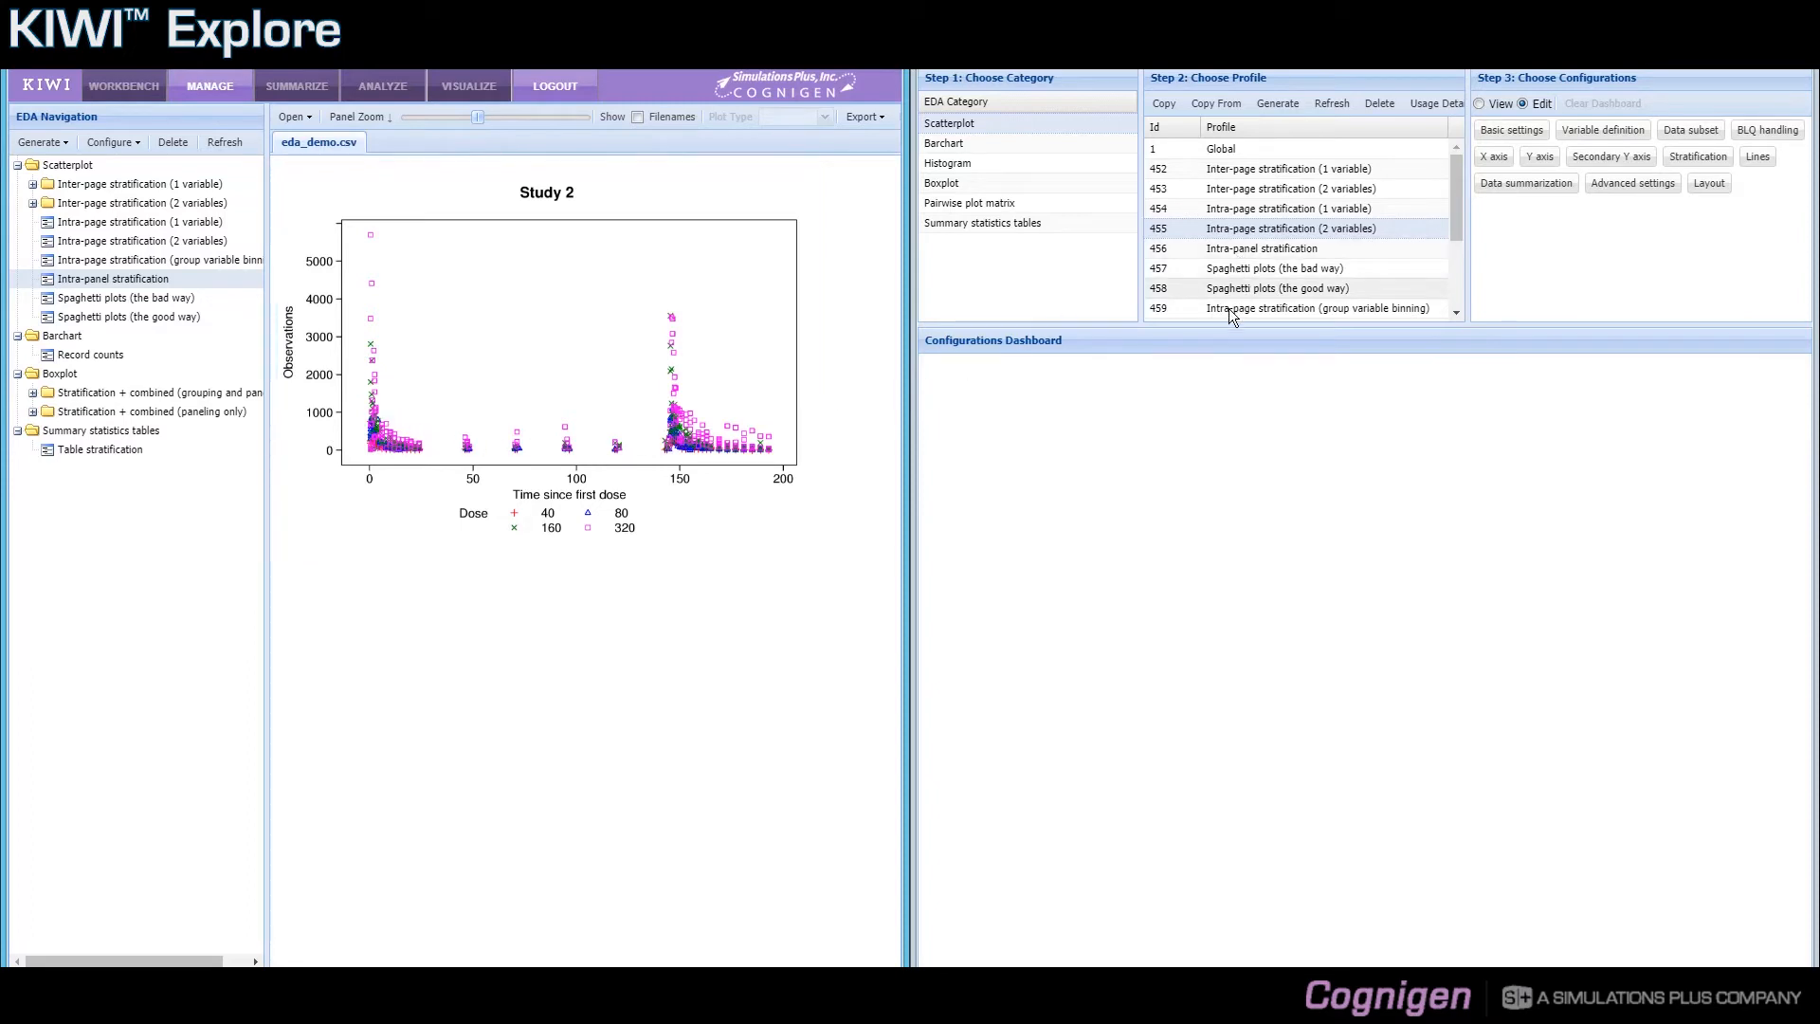
left_click(1244, 254)
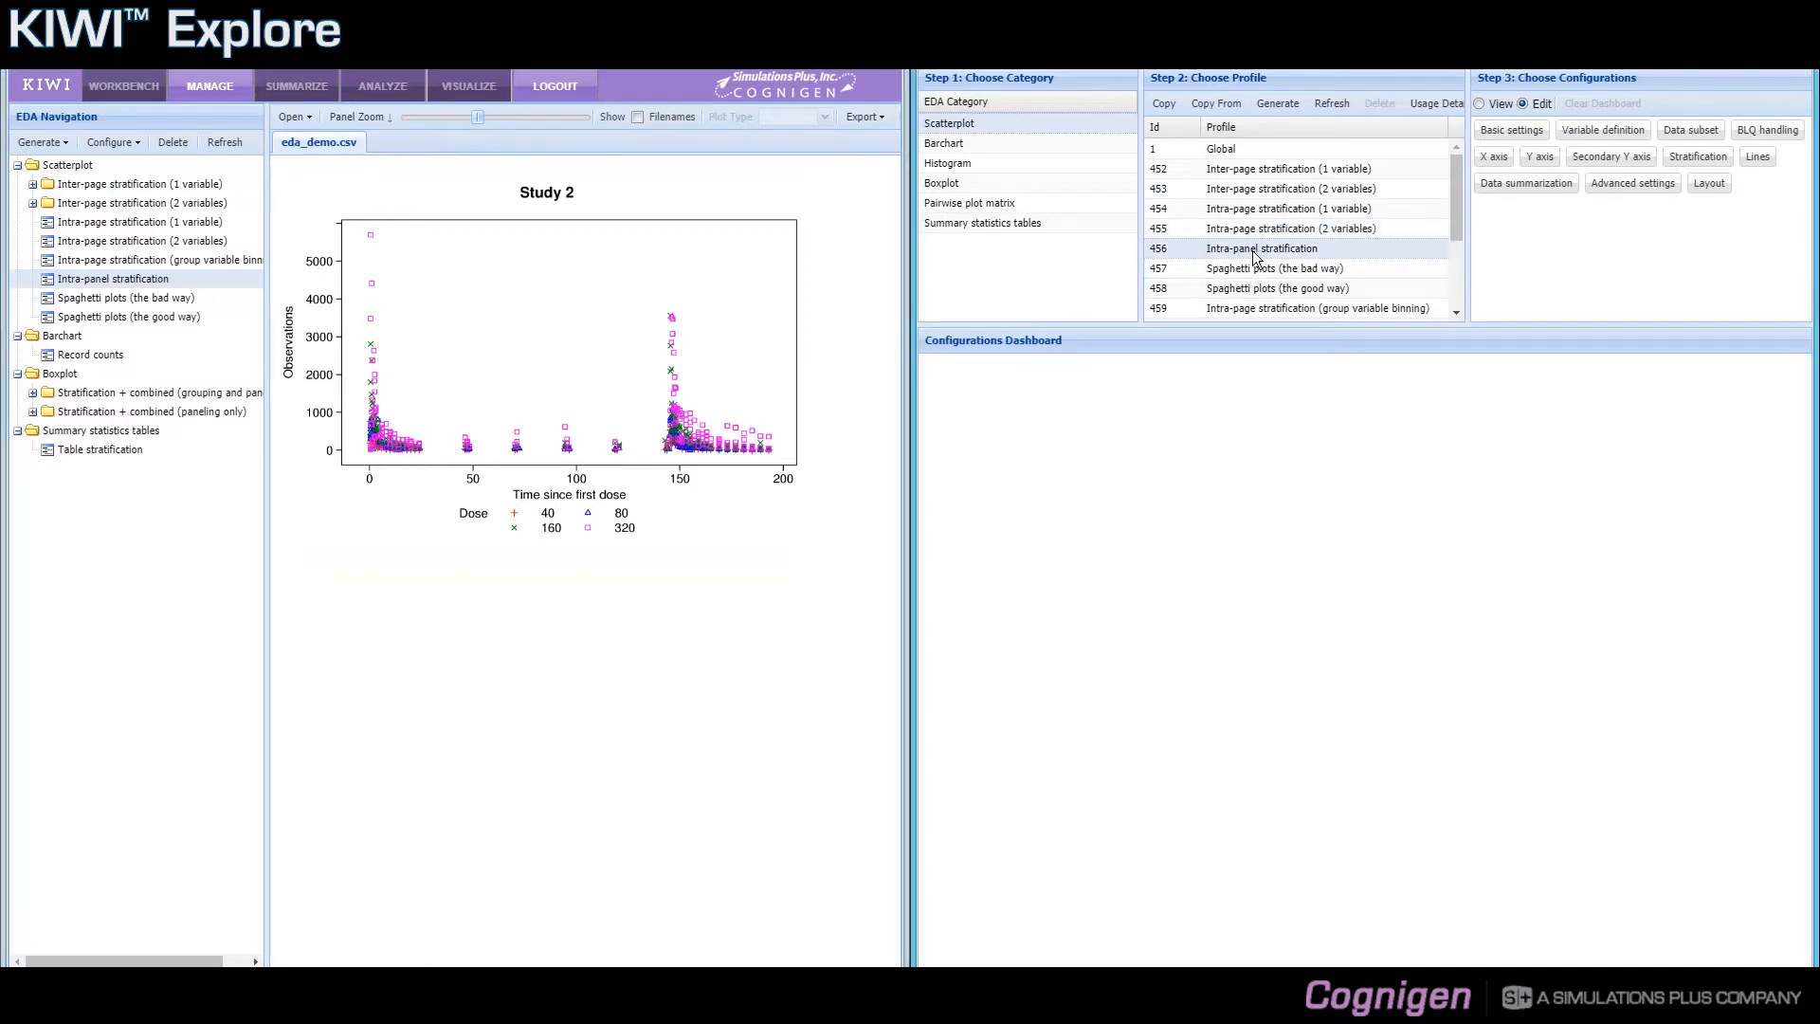
left_click(1686, 160)
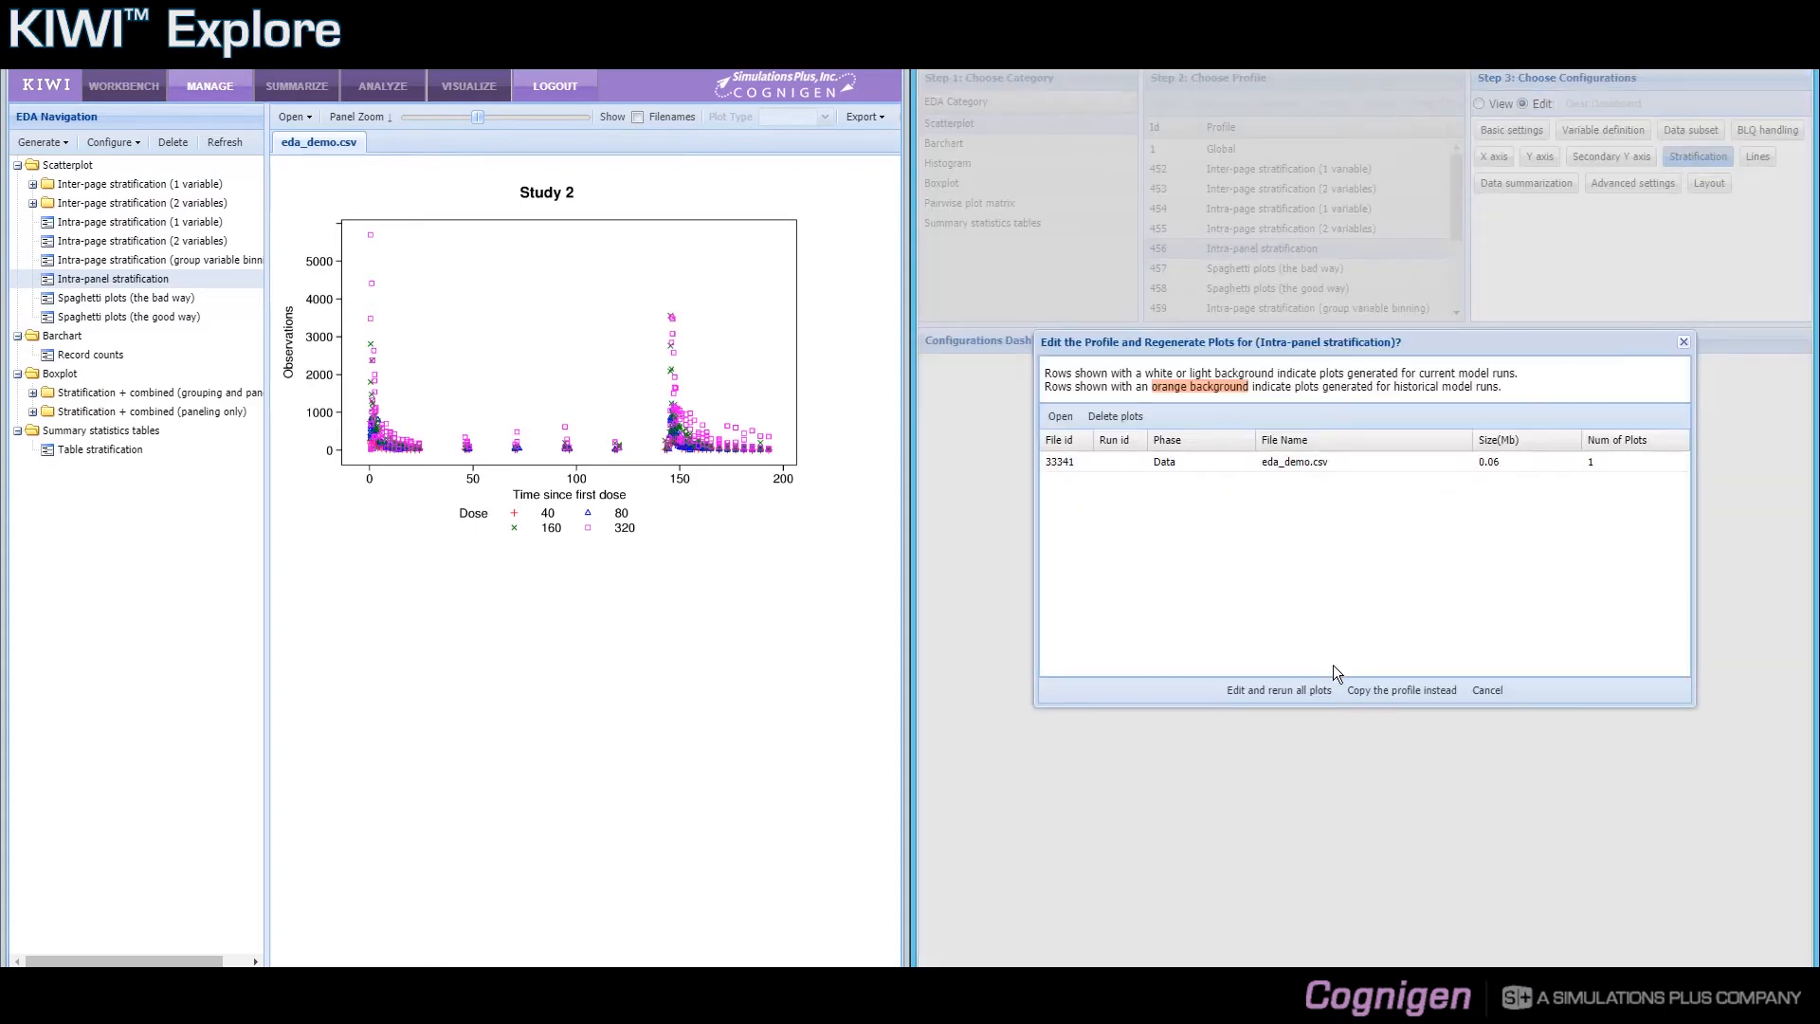
left_click(1264, 698)
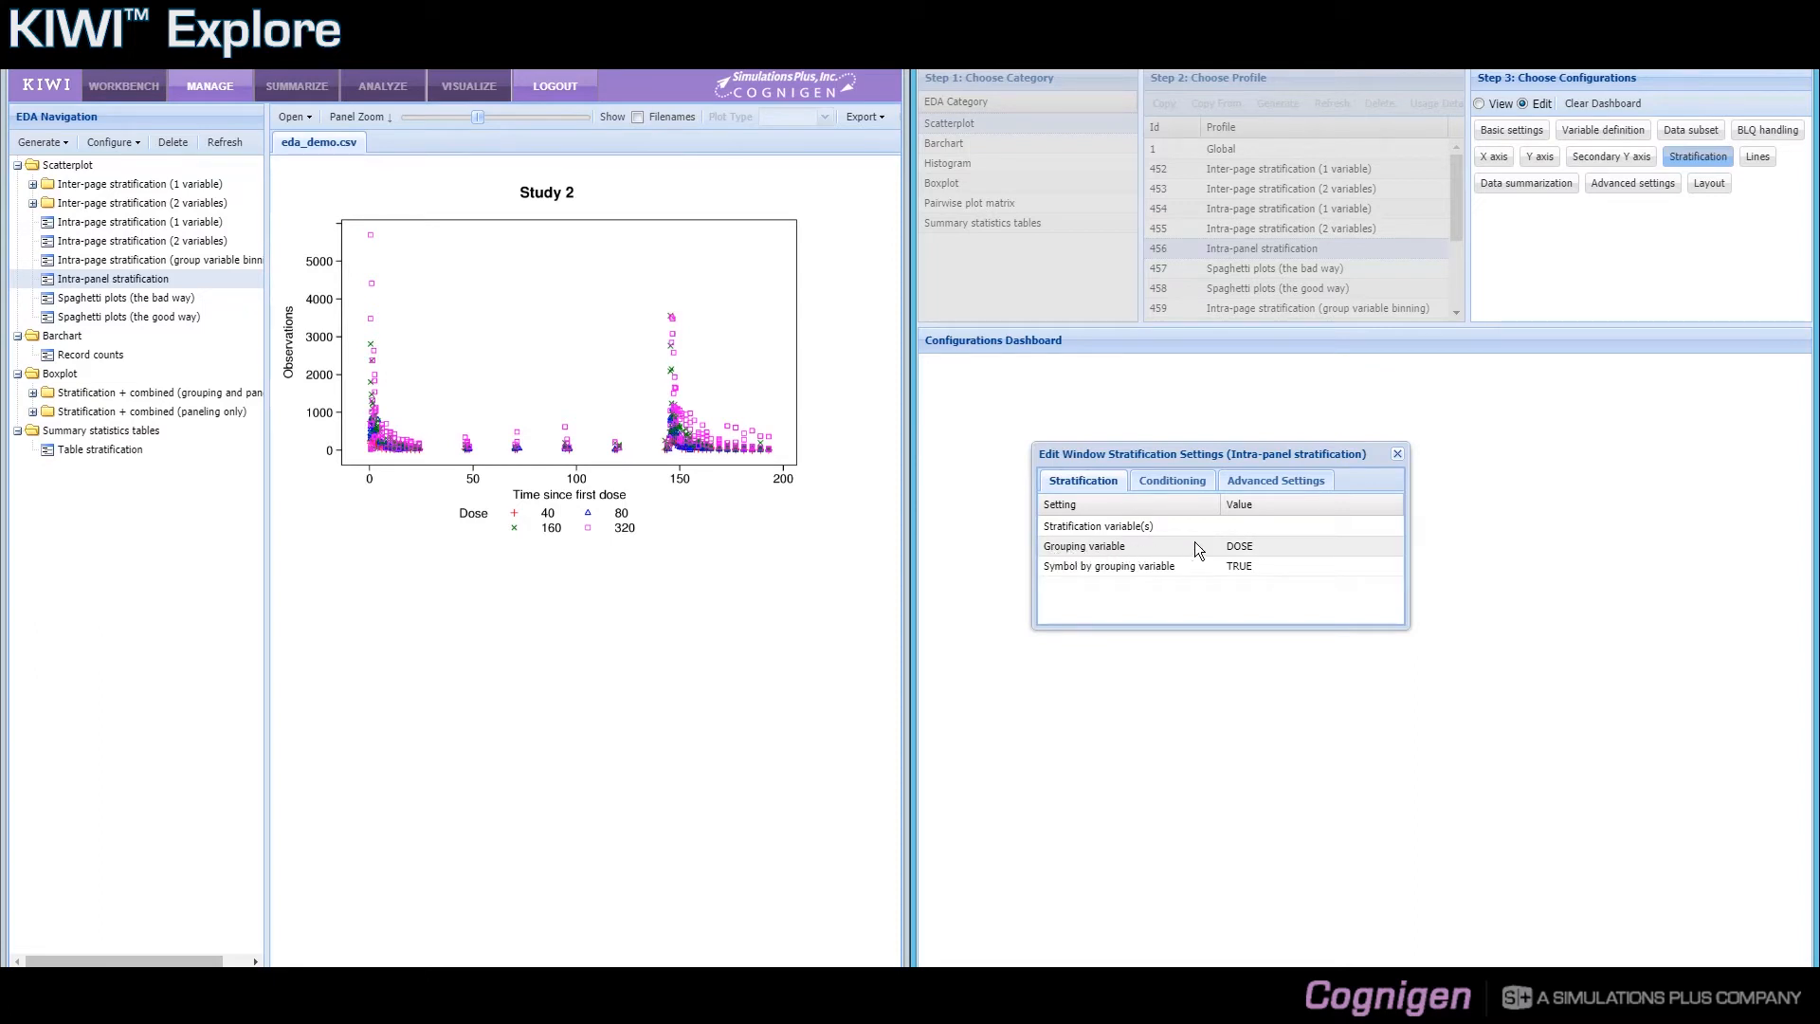
left_click(1257, 546)
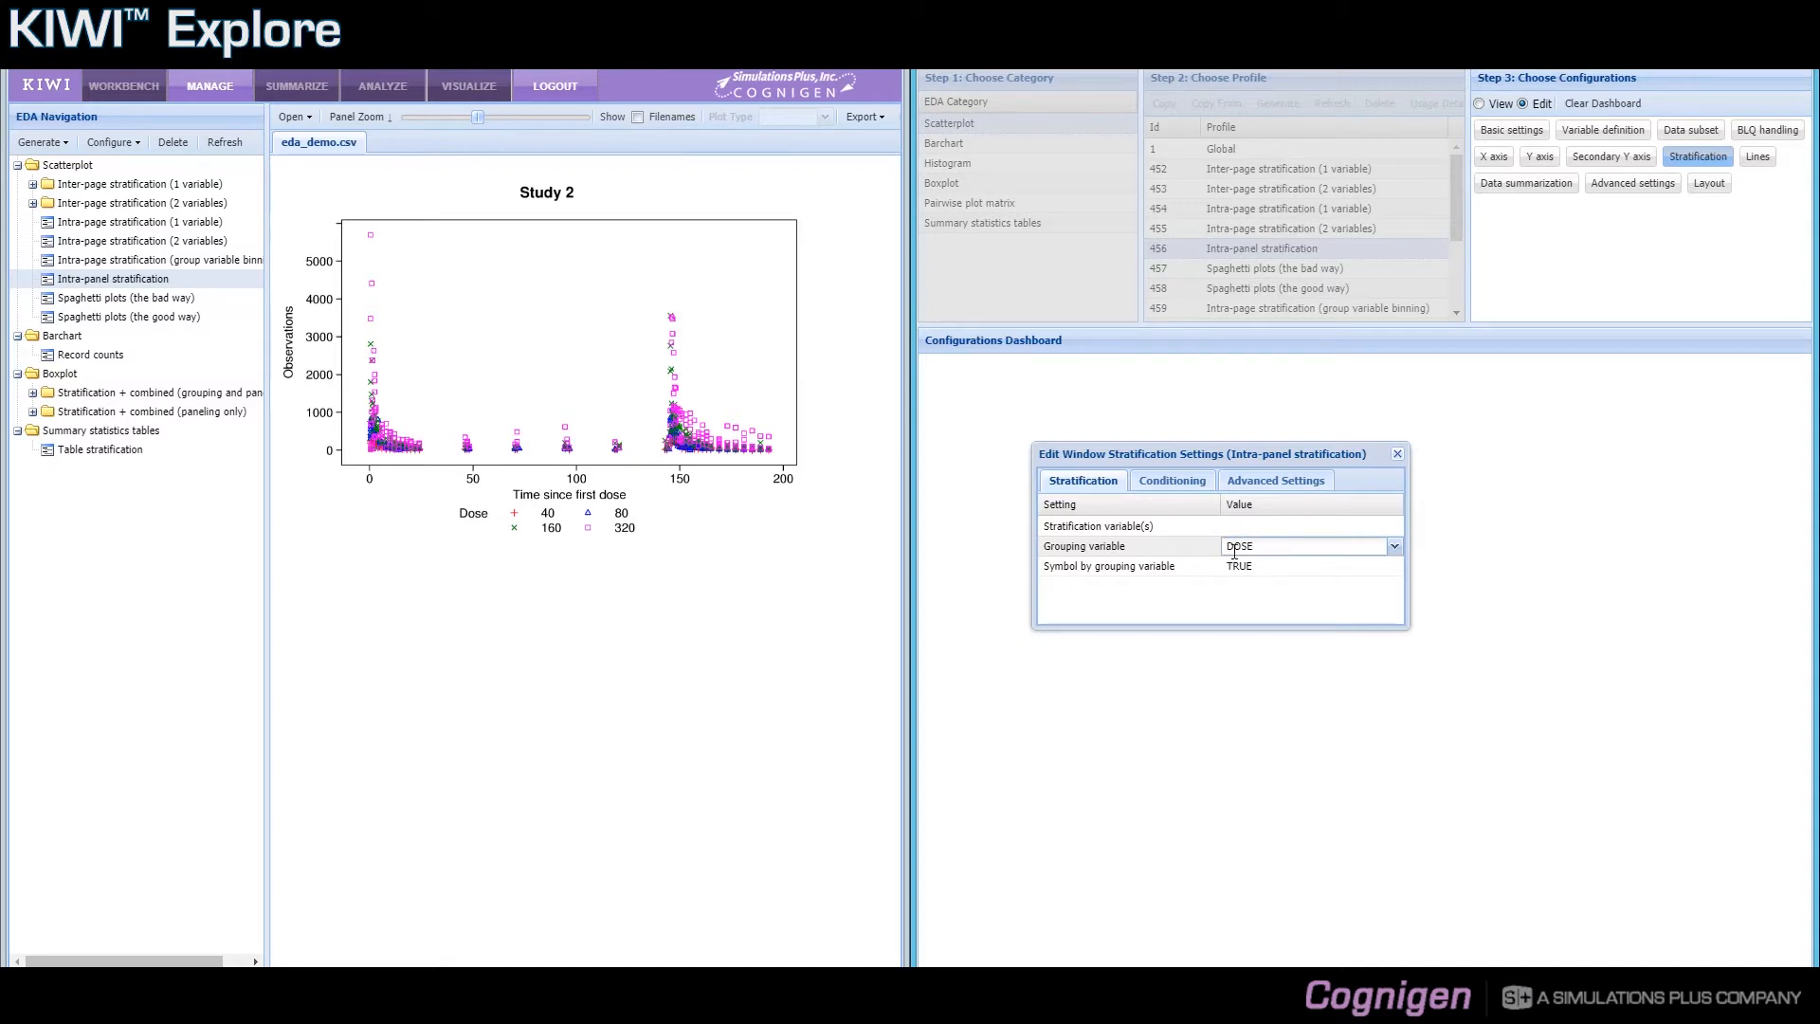
left_click(1246, 593)
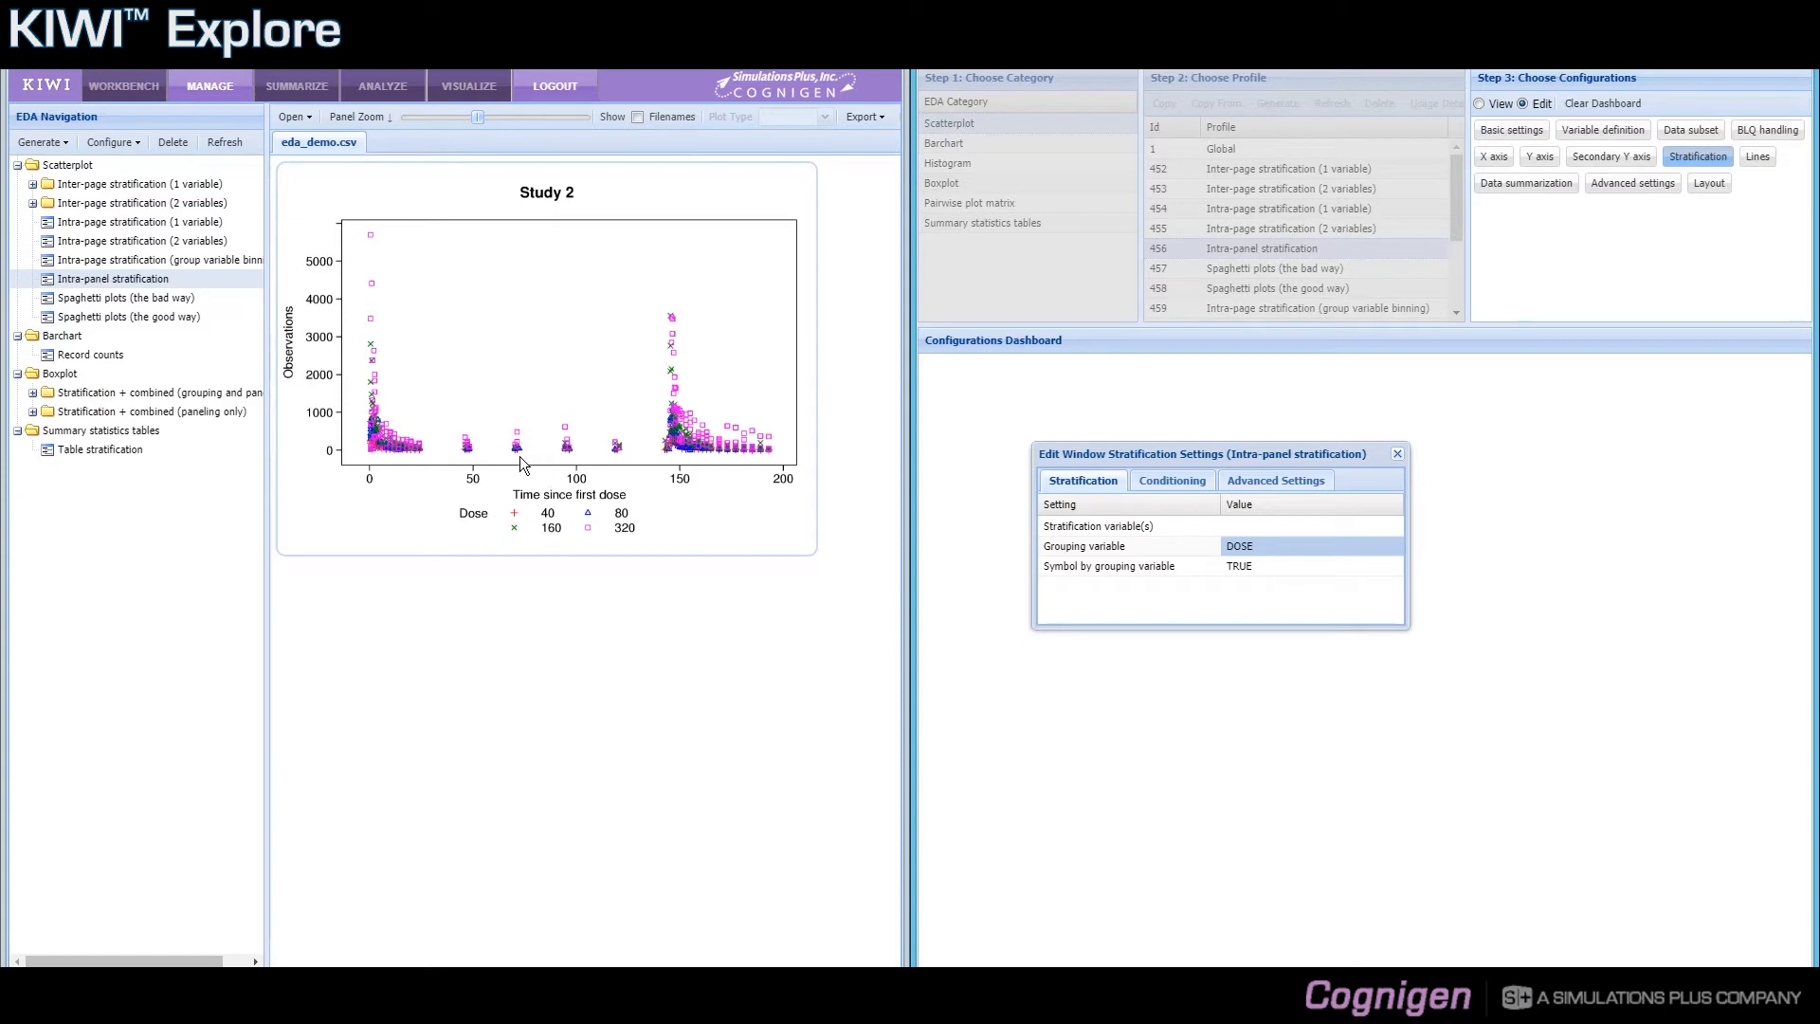
Display the Record counts bar chart and list the Pairwise plot matrix profiles, with the Inter-page stratification (1 variable) folder expanded.
left_click(33, 184)
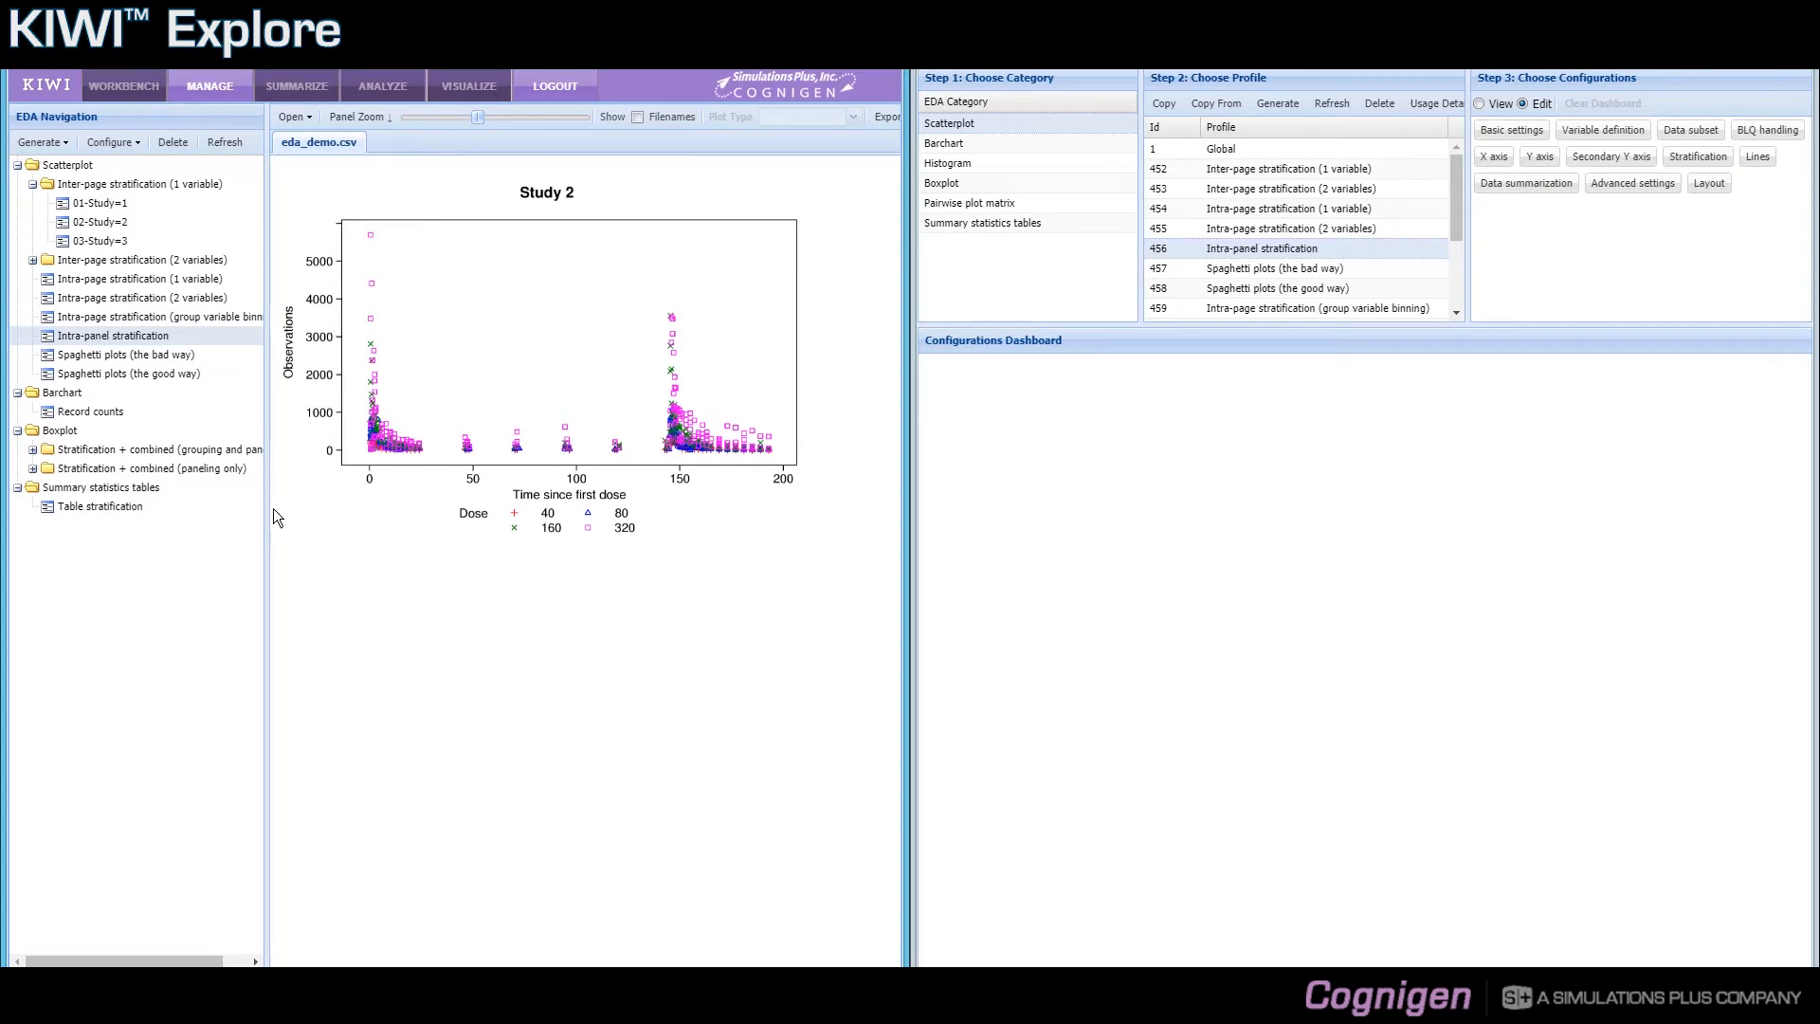
left_click(91, 411)
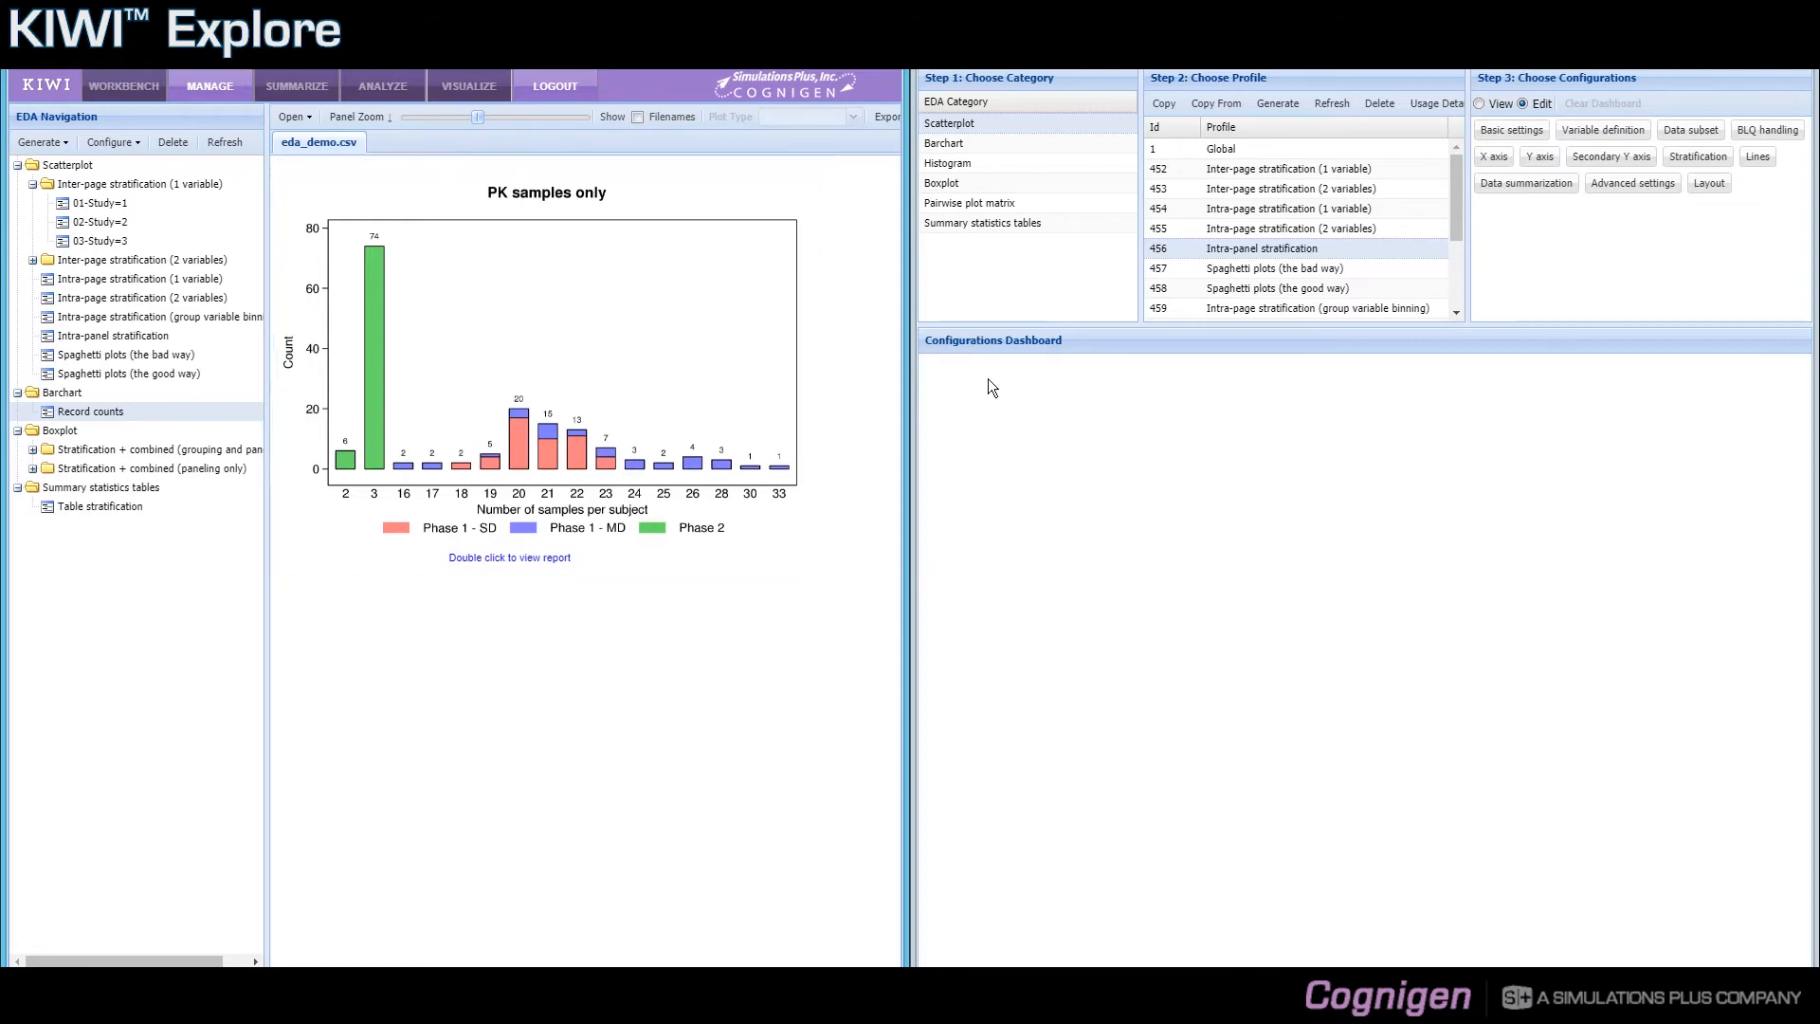
left_click(972, 204)
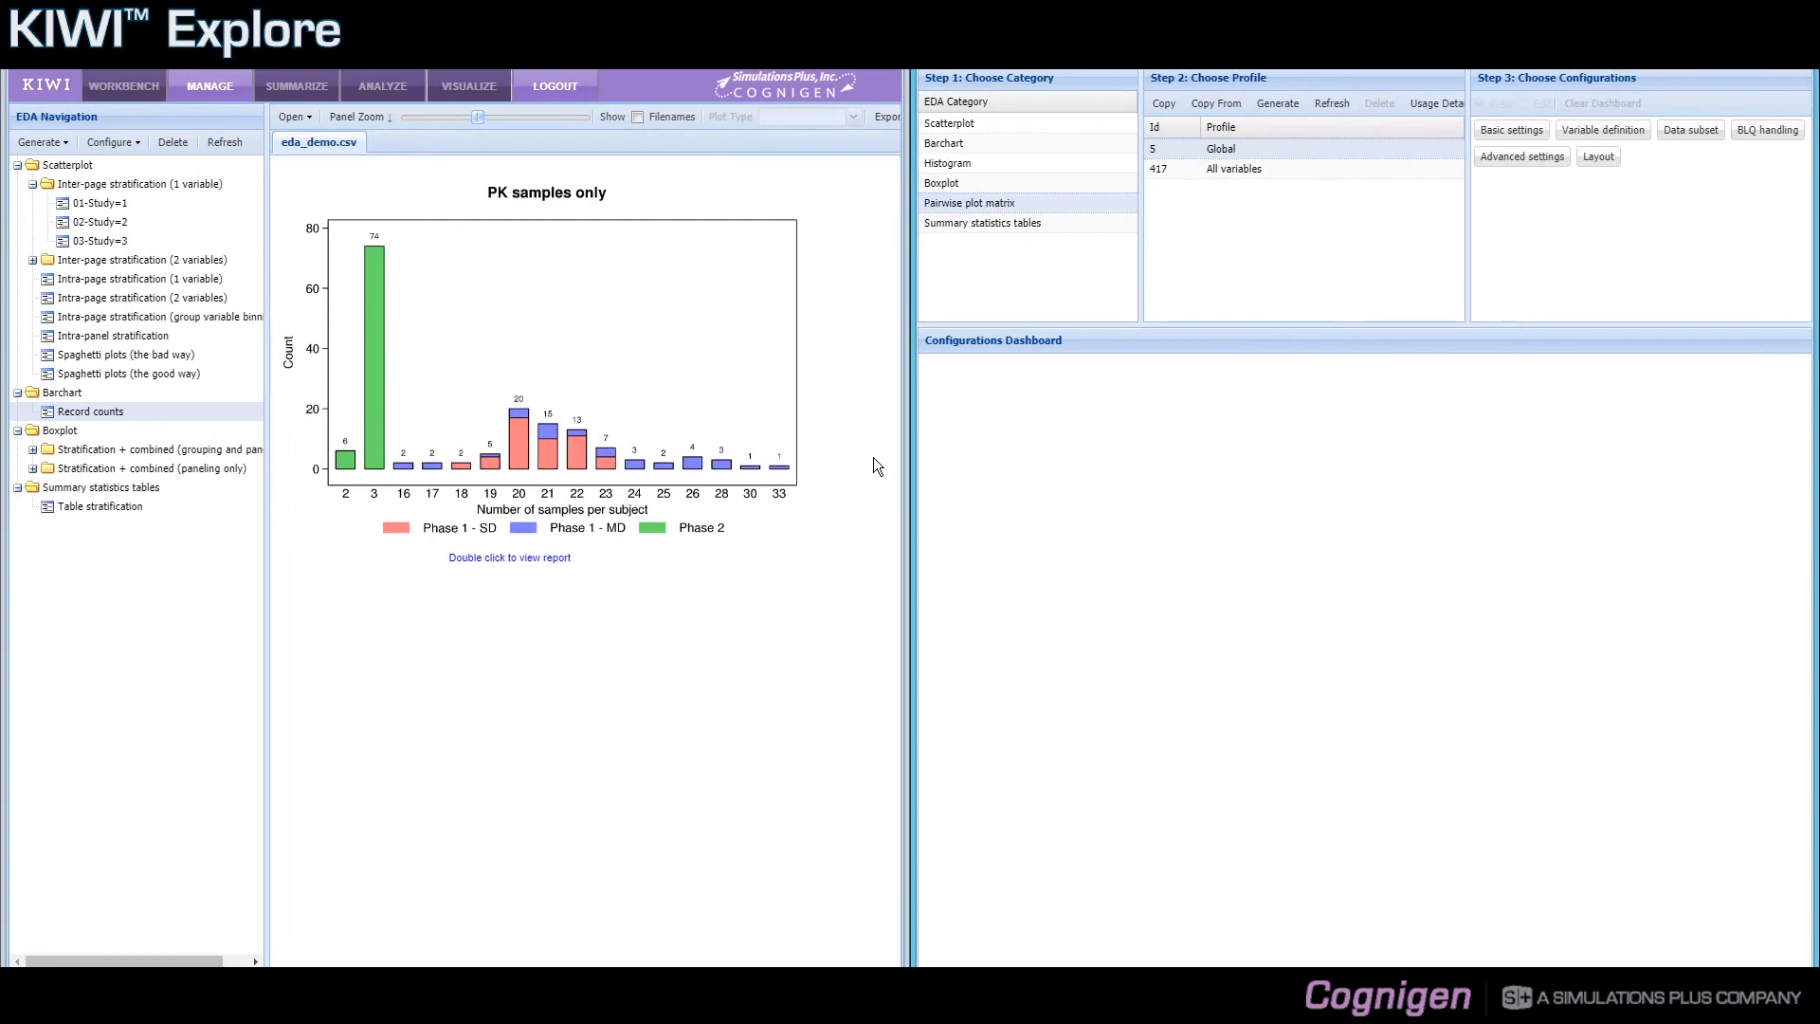
Display the Table stratification summary statistics and examine the overall table and the separate tables for Studies 1, 2 and 3.
left_click(198, 513)
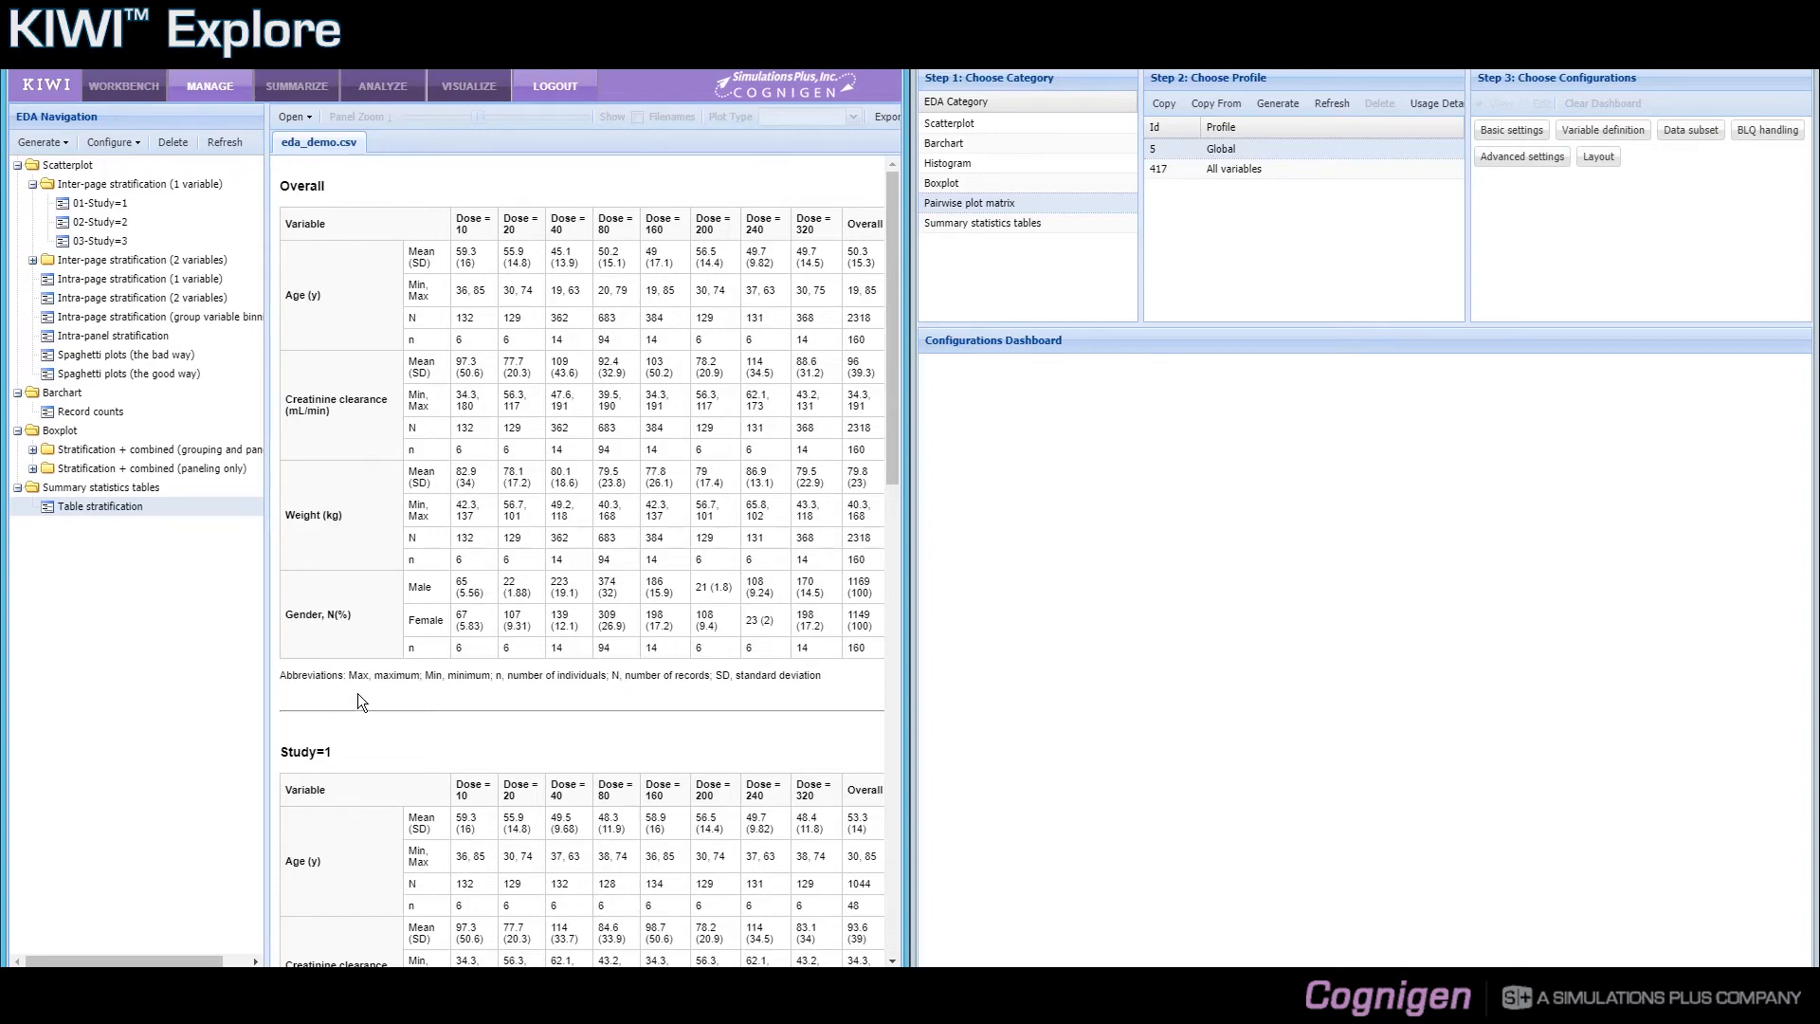
scroll(356, 700, "down", 3)
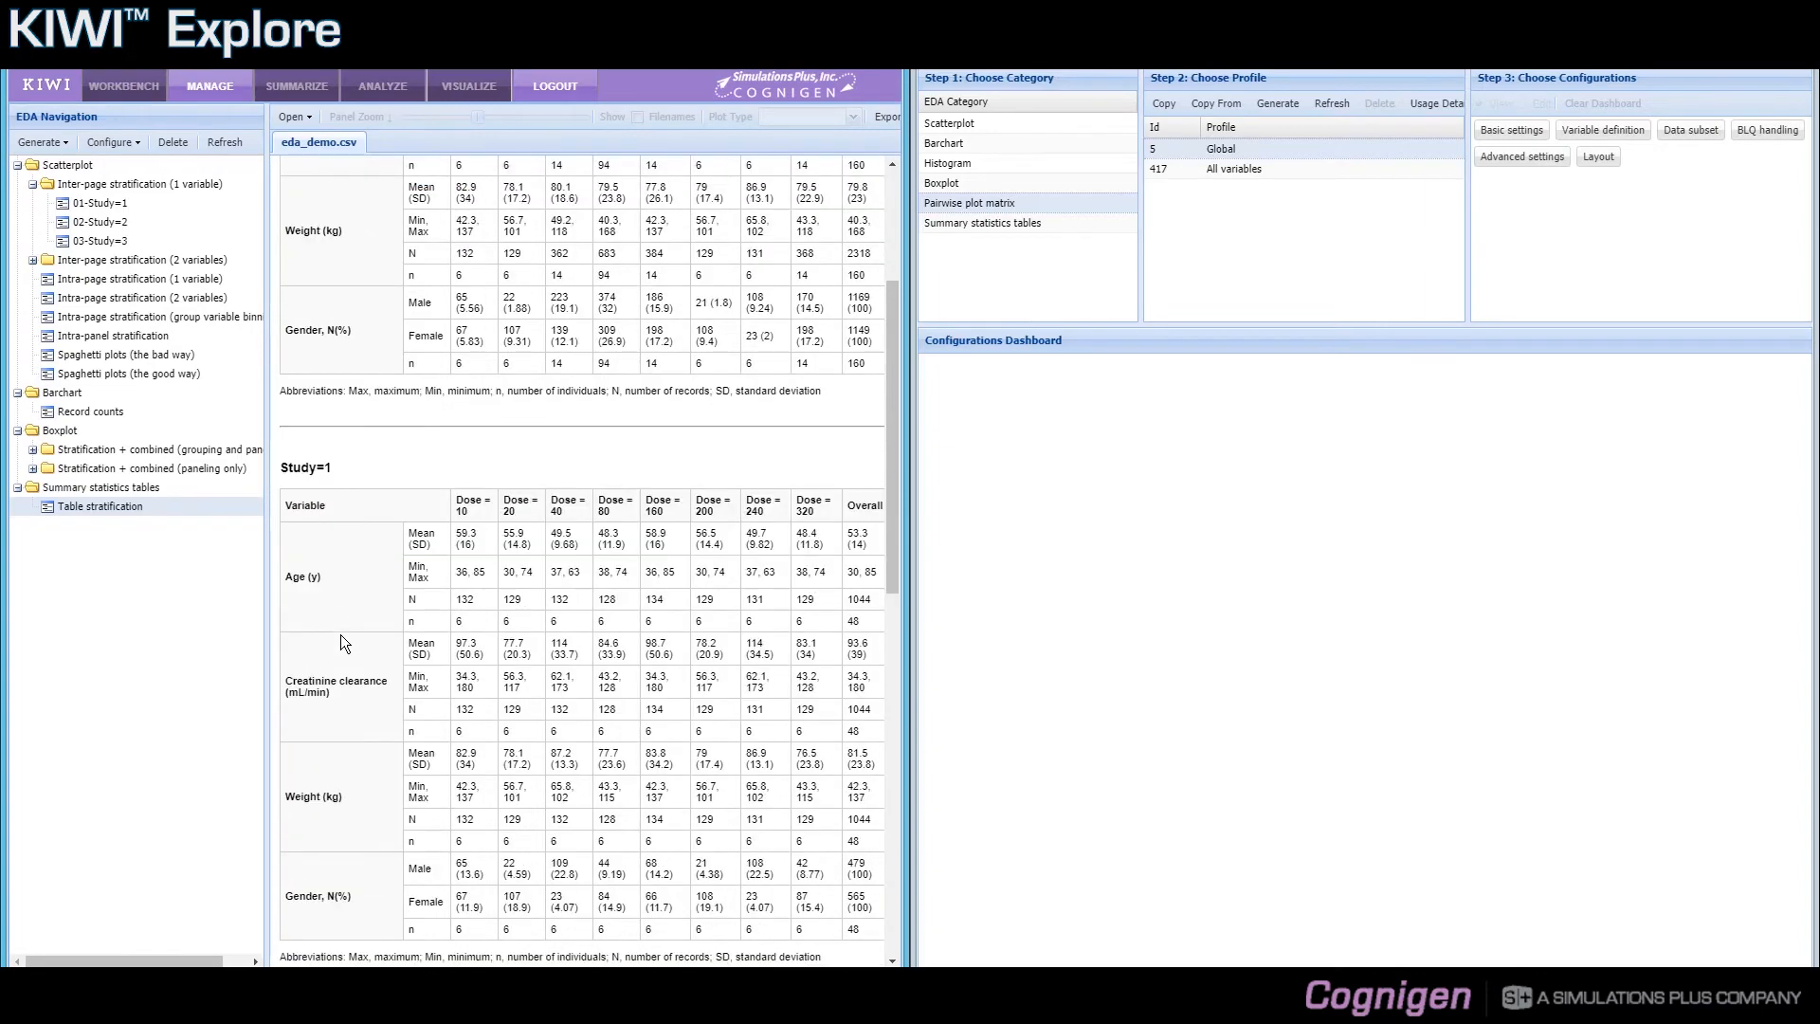
scroll(343, 473, "down", 1)
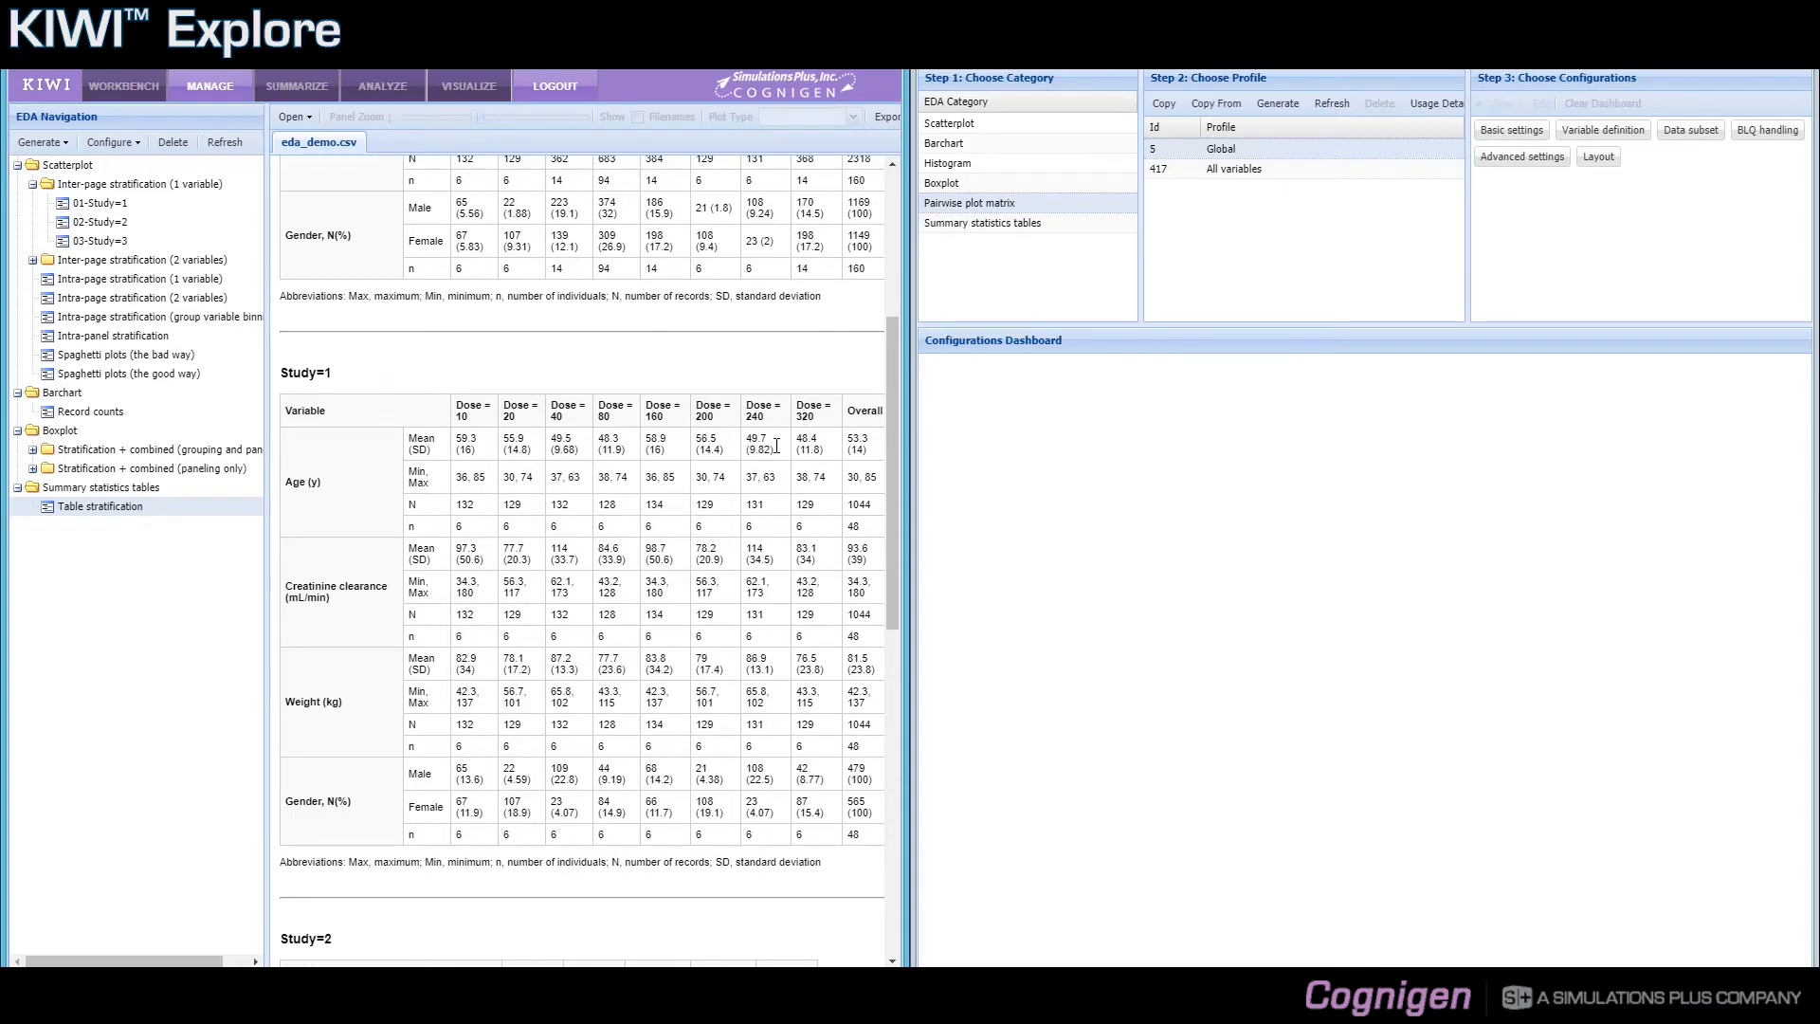
scroll(720, 500, "down", 6)
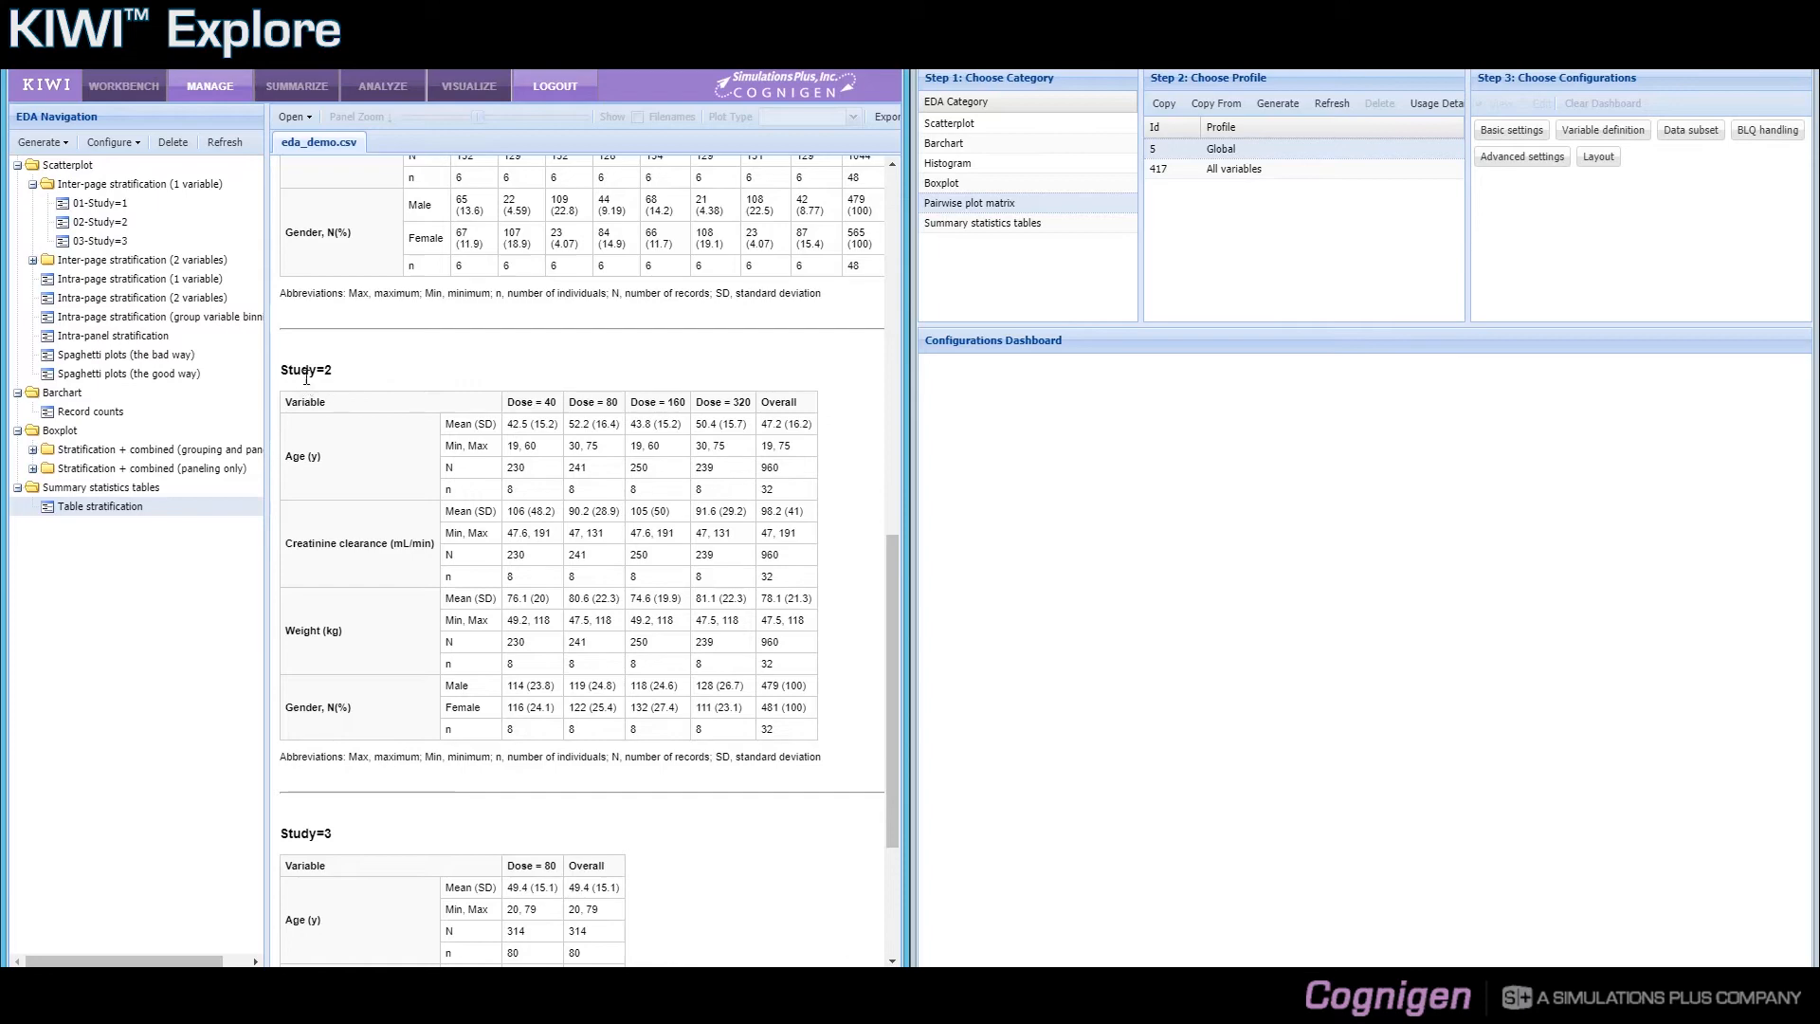
scroll(330, 418, "down", 3)
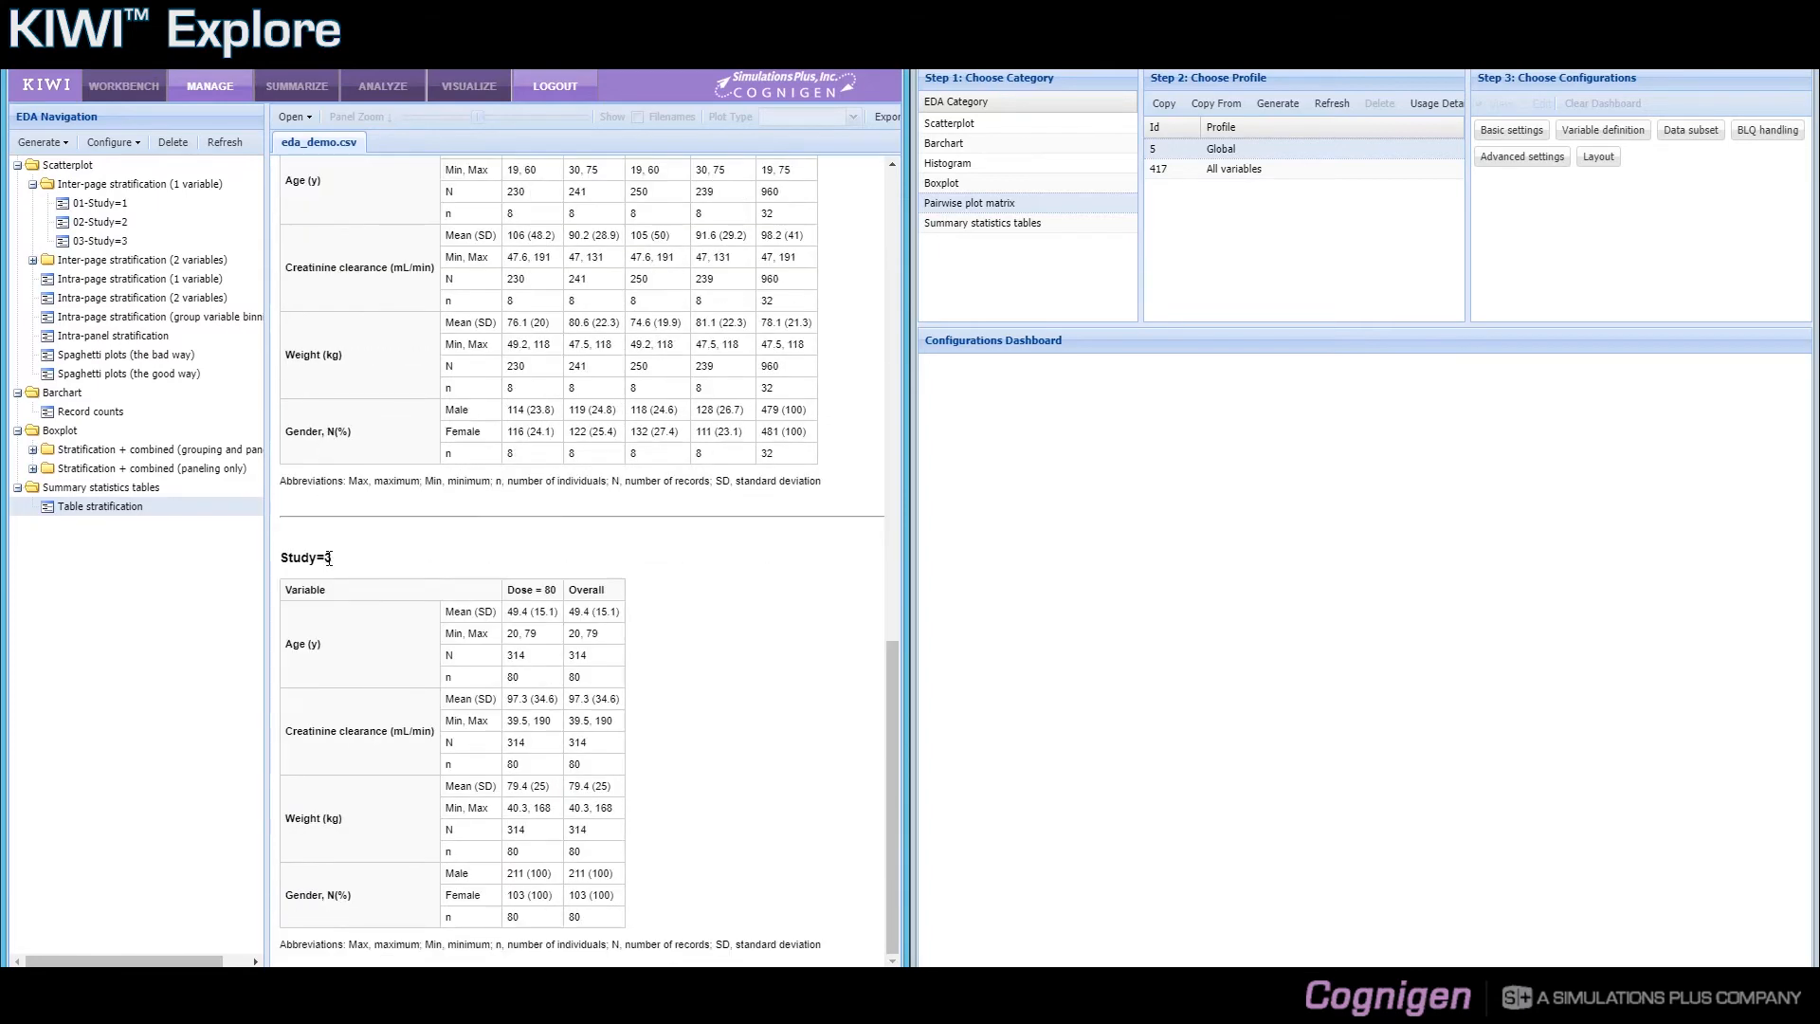
scroll(327, 557, "up", 10)
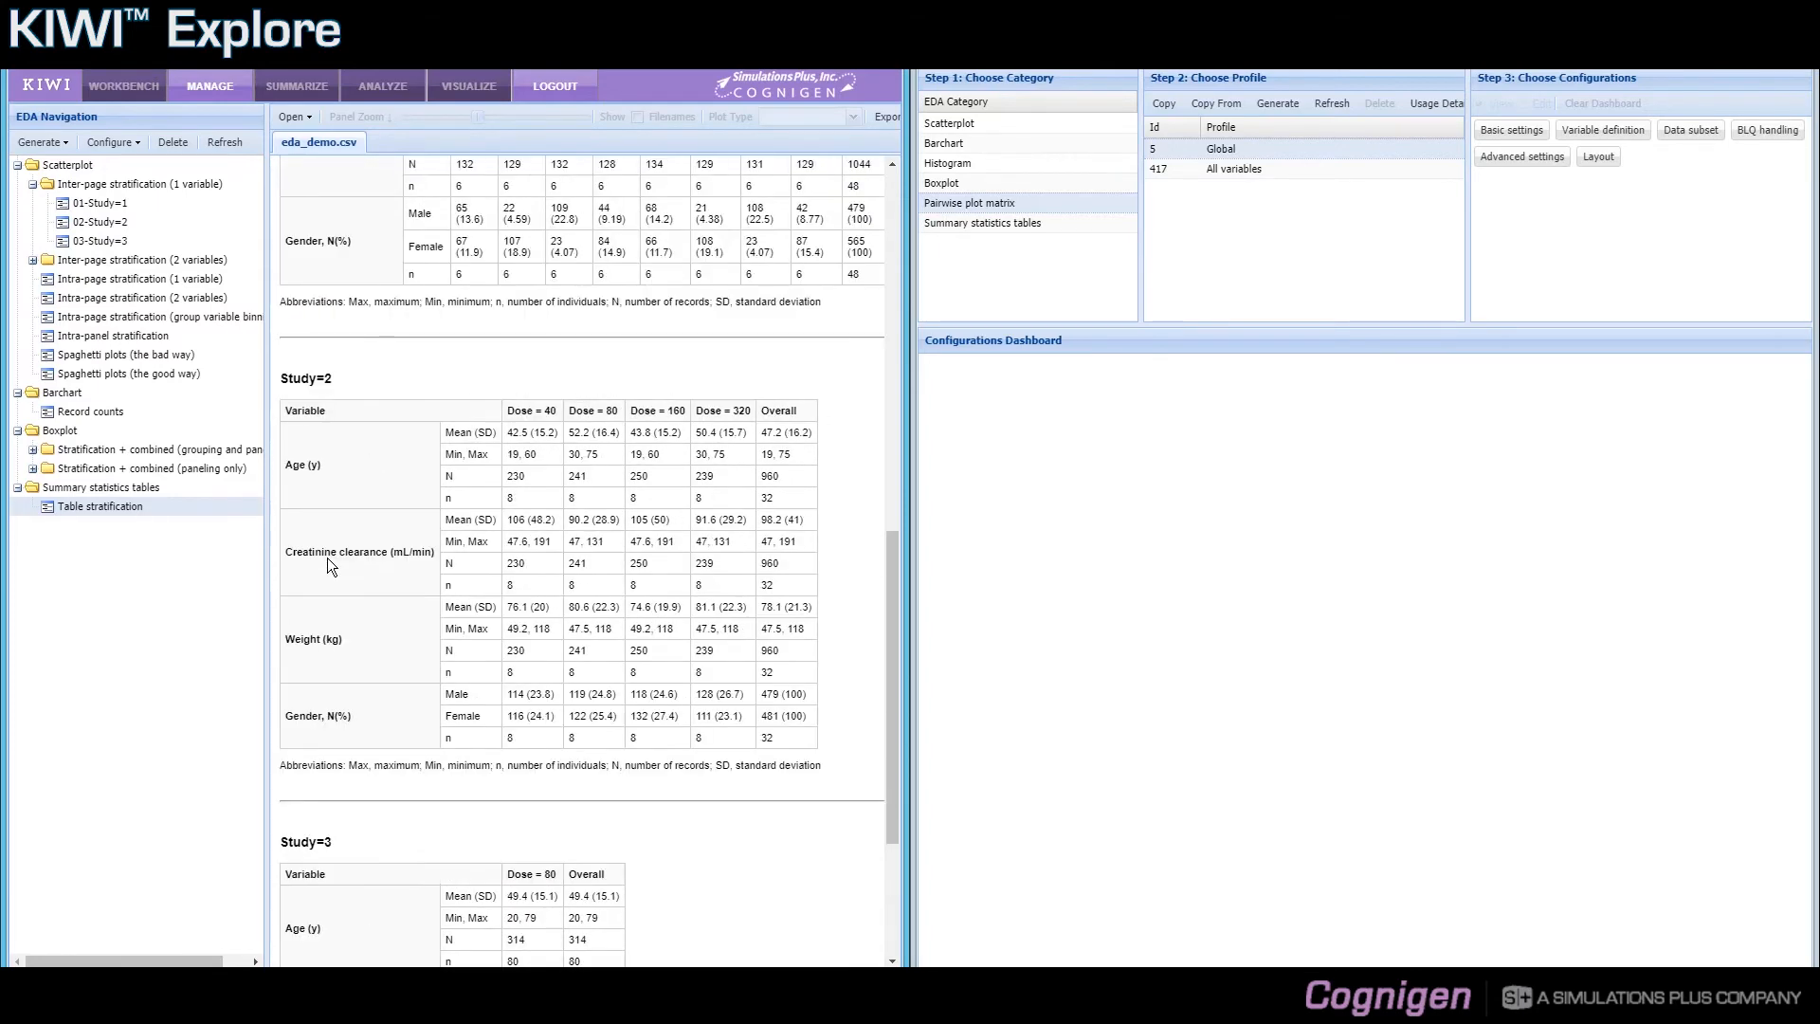
Choose to edit and rerun all plots for the Table stratification profile, and review its Table By and Stratification variables before closing the settings.
scroll(327, 557, "up", 3)
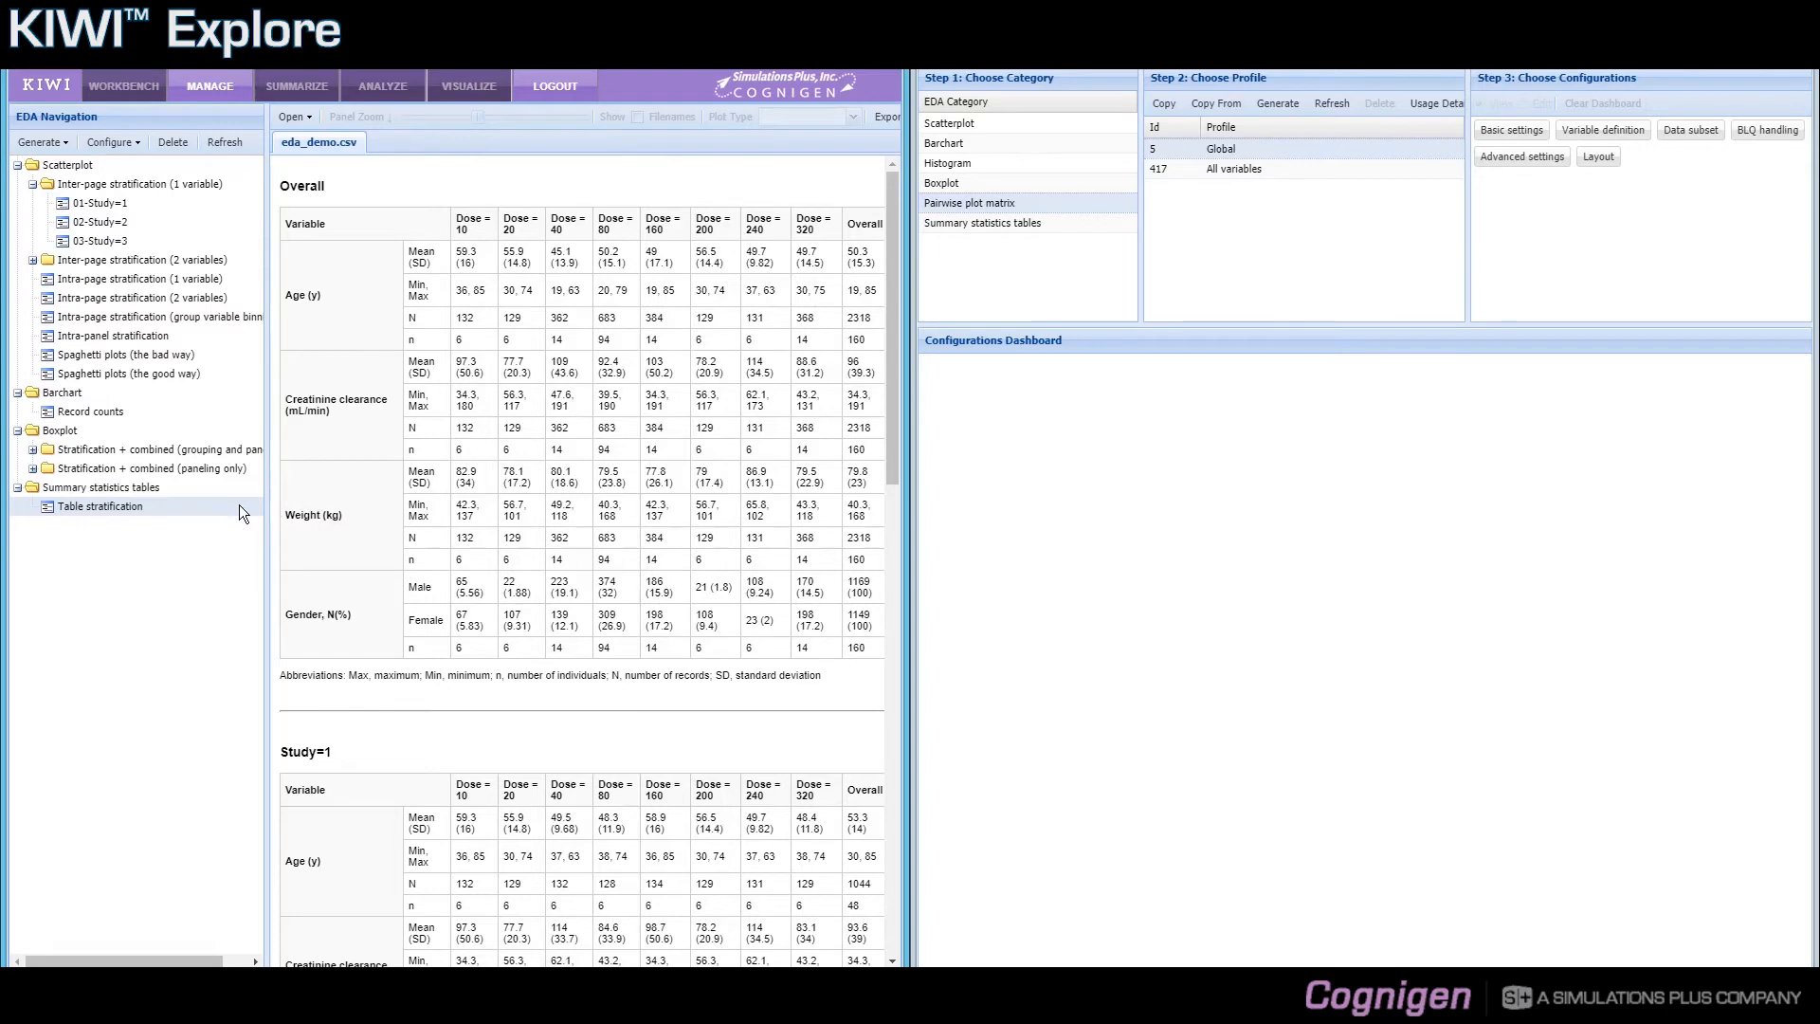
left_click(1060, 221)
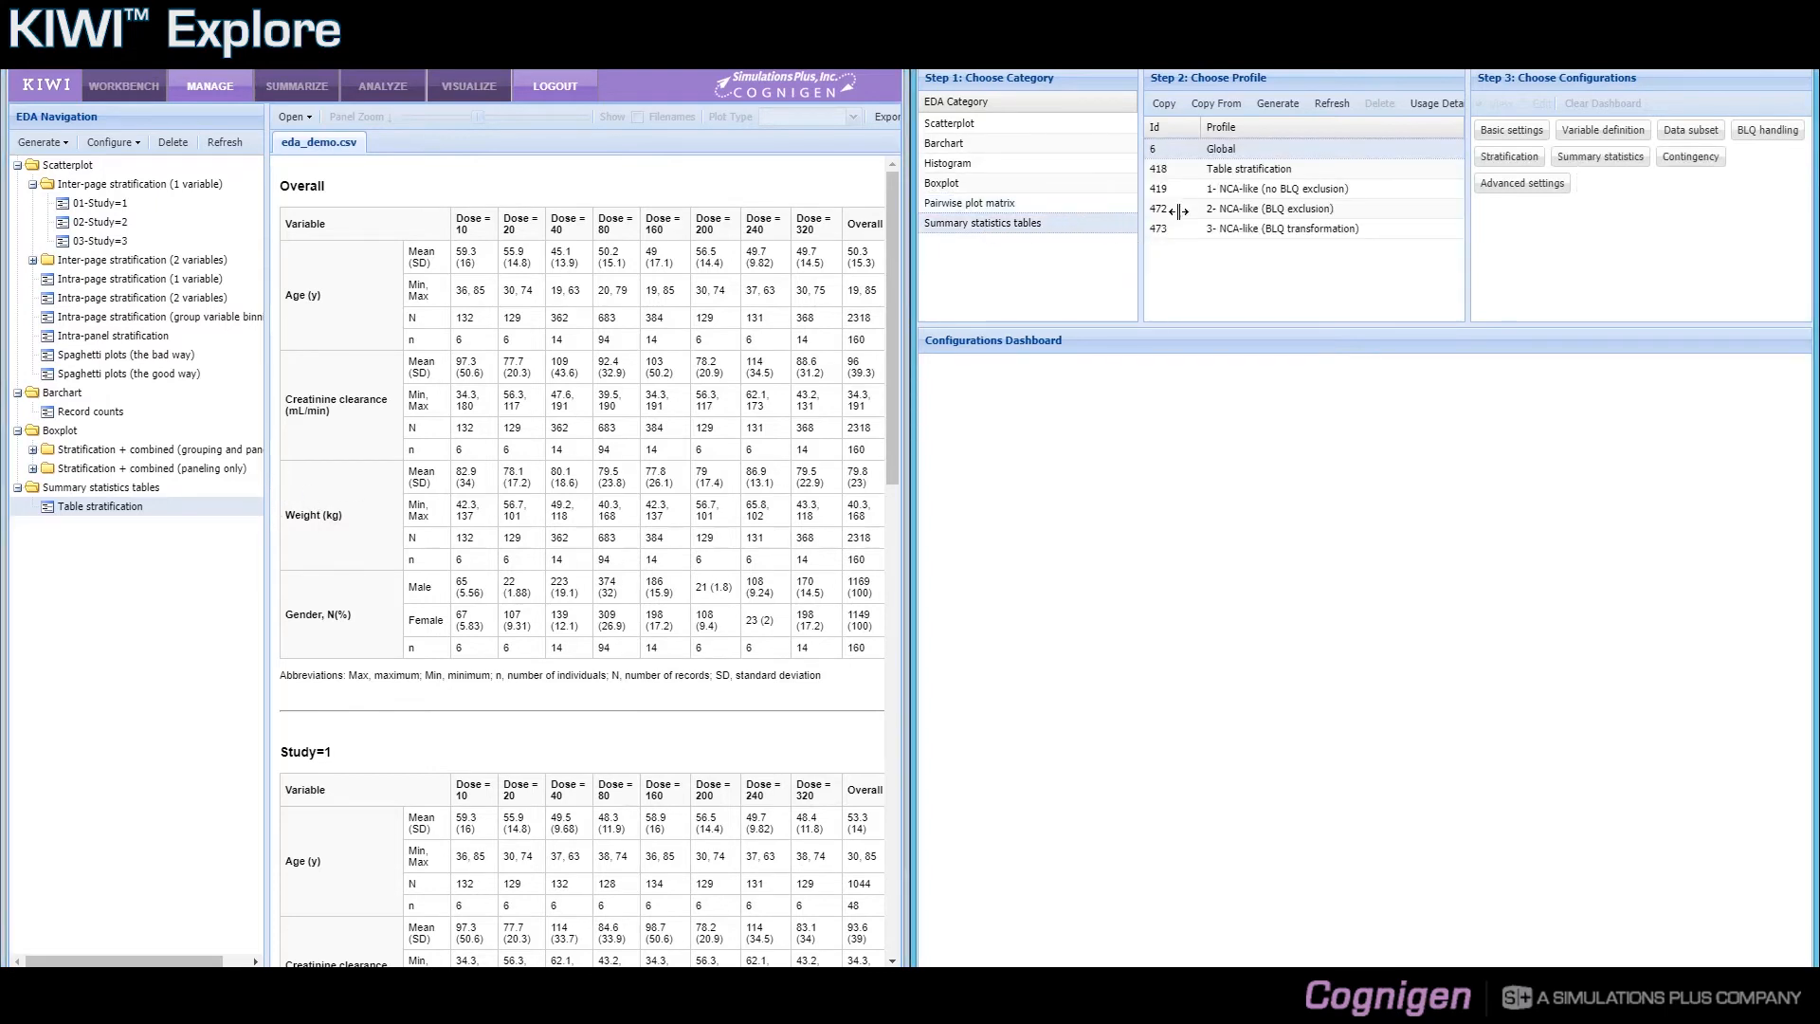
left_click(1242, 174)
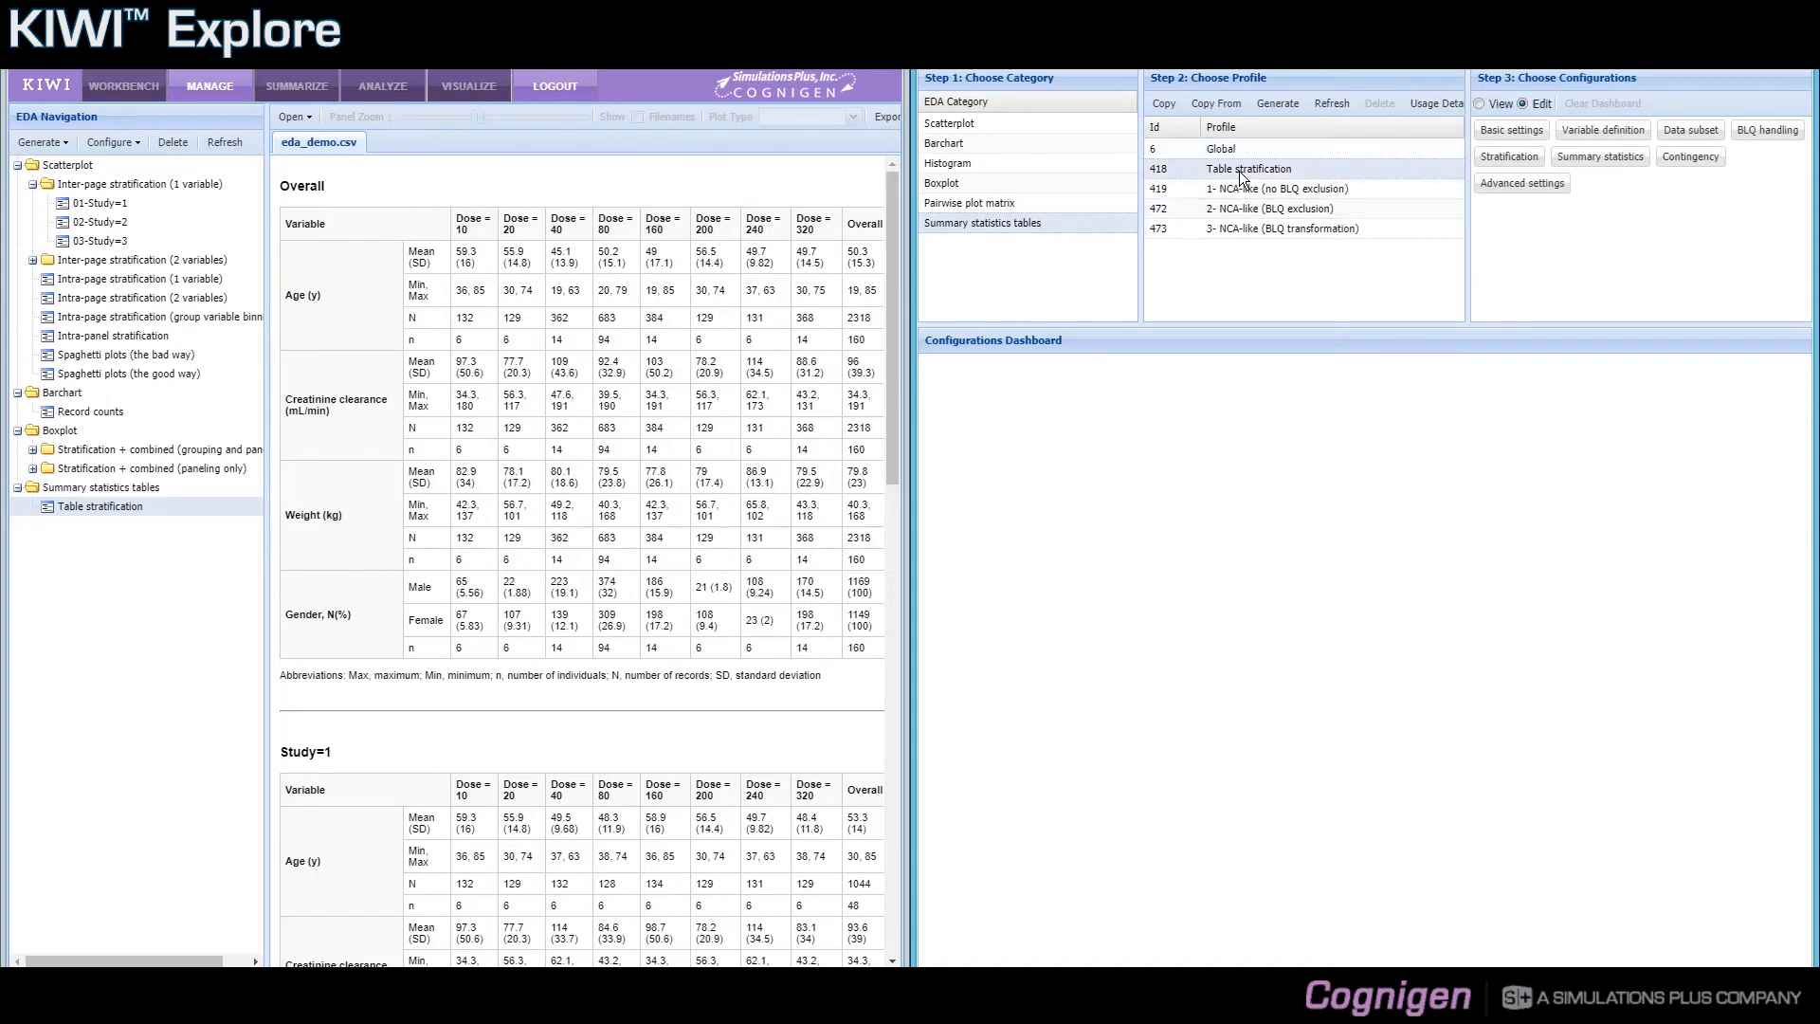
left_click(1518, 163)
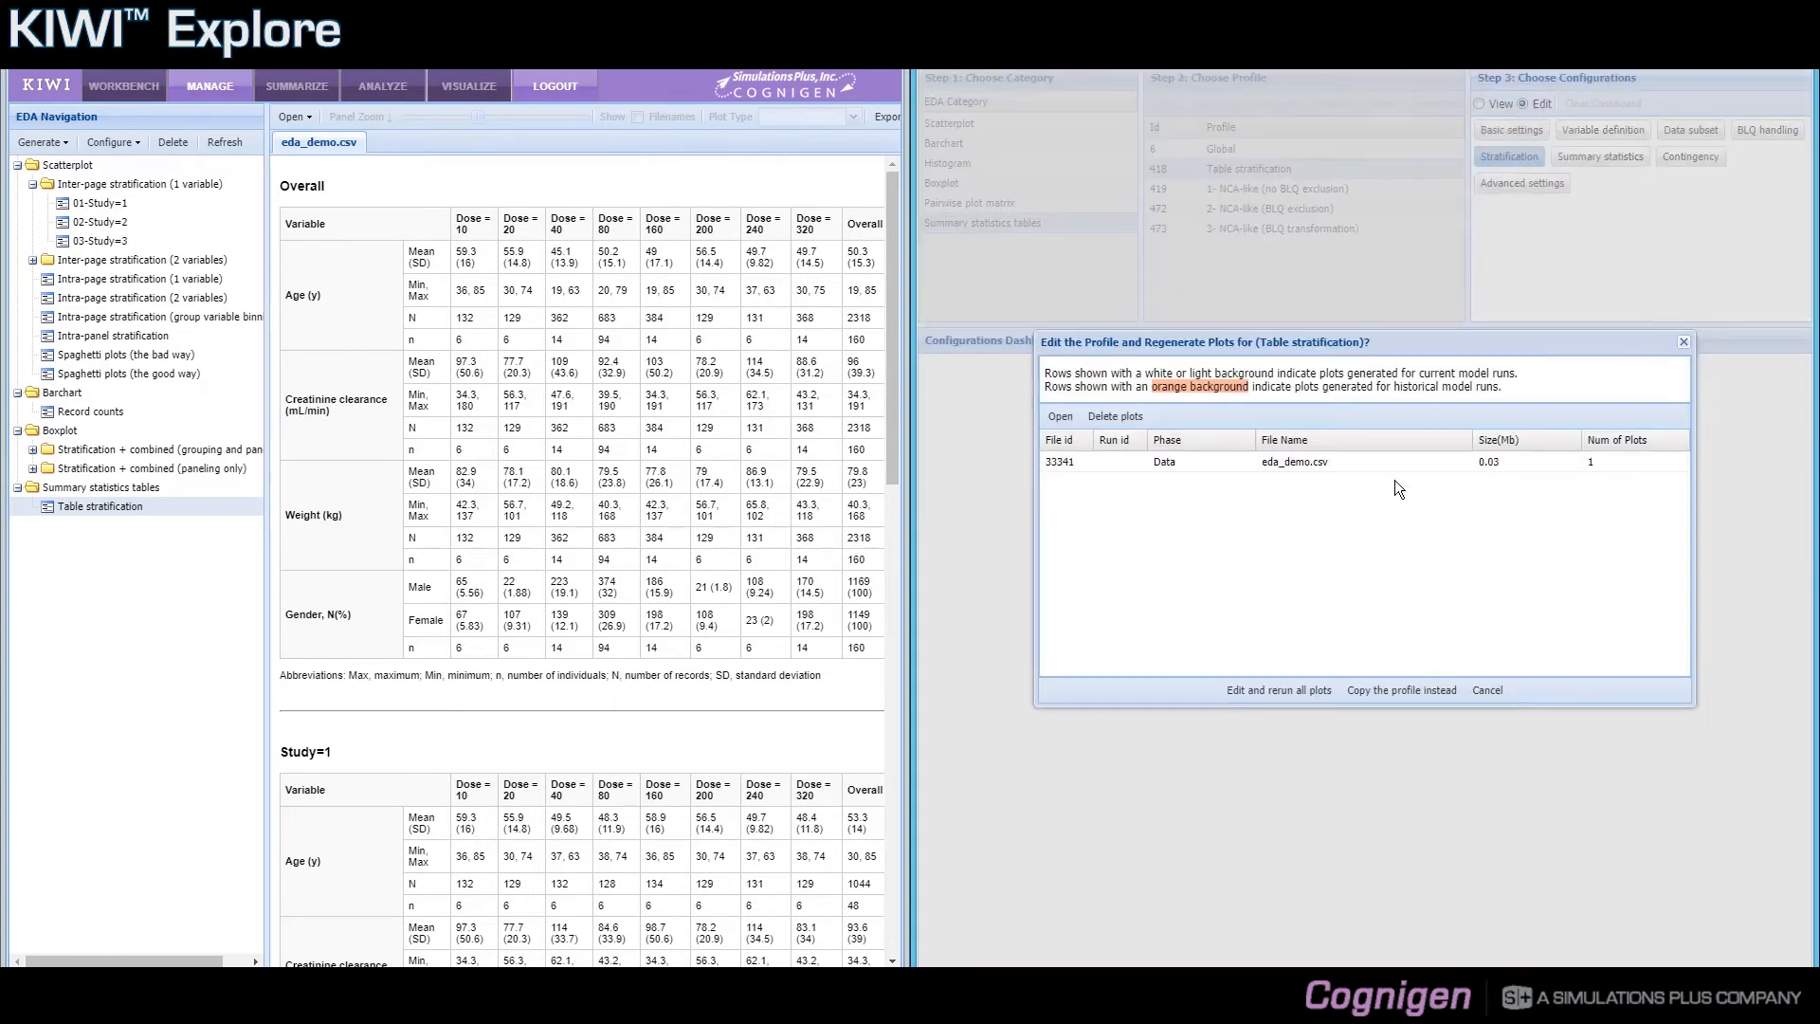
left_click(1291, 689)
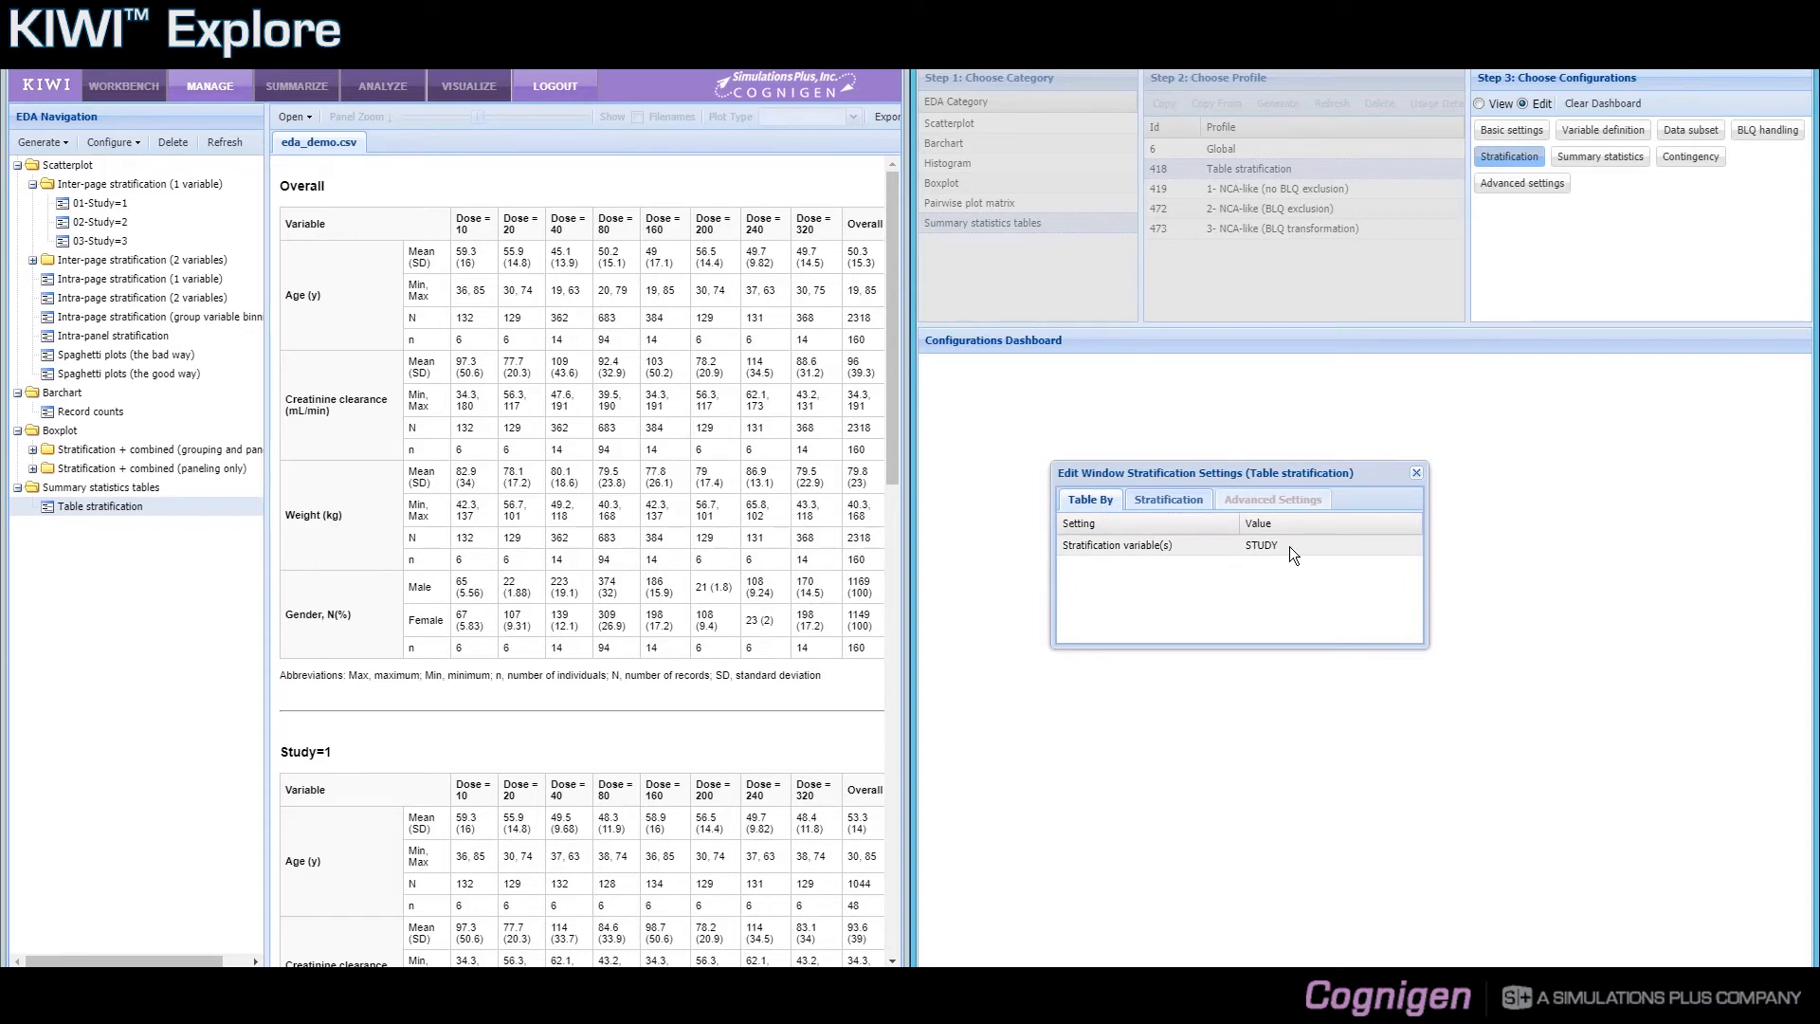
left_click(1320, 546)
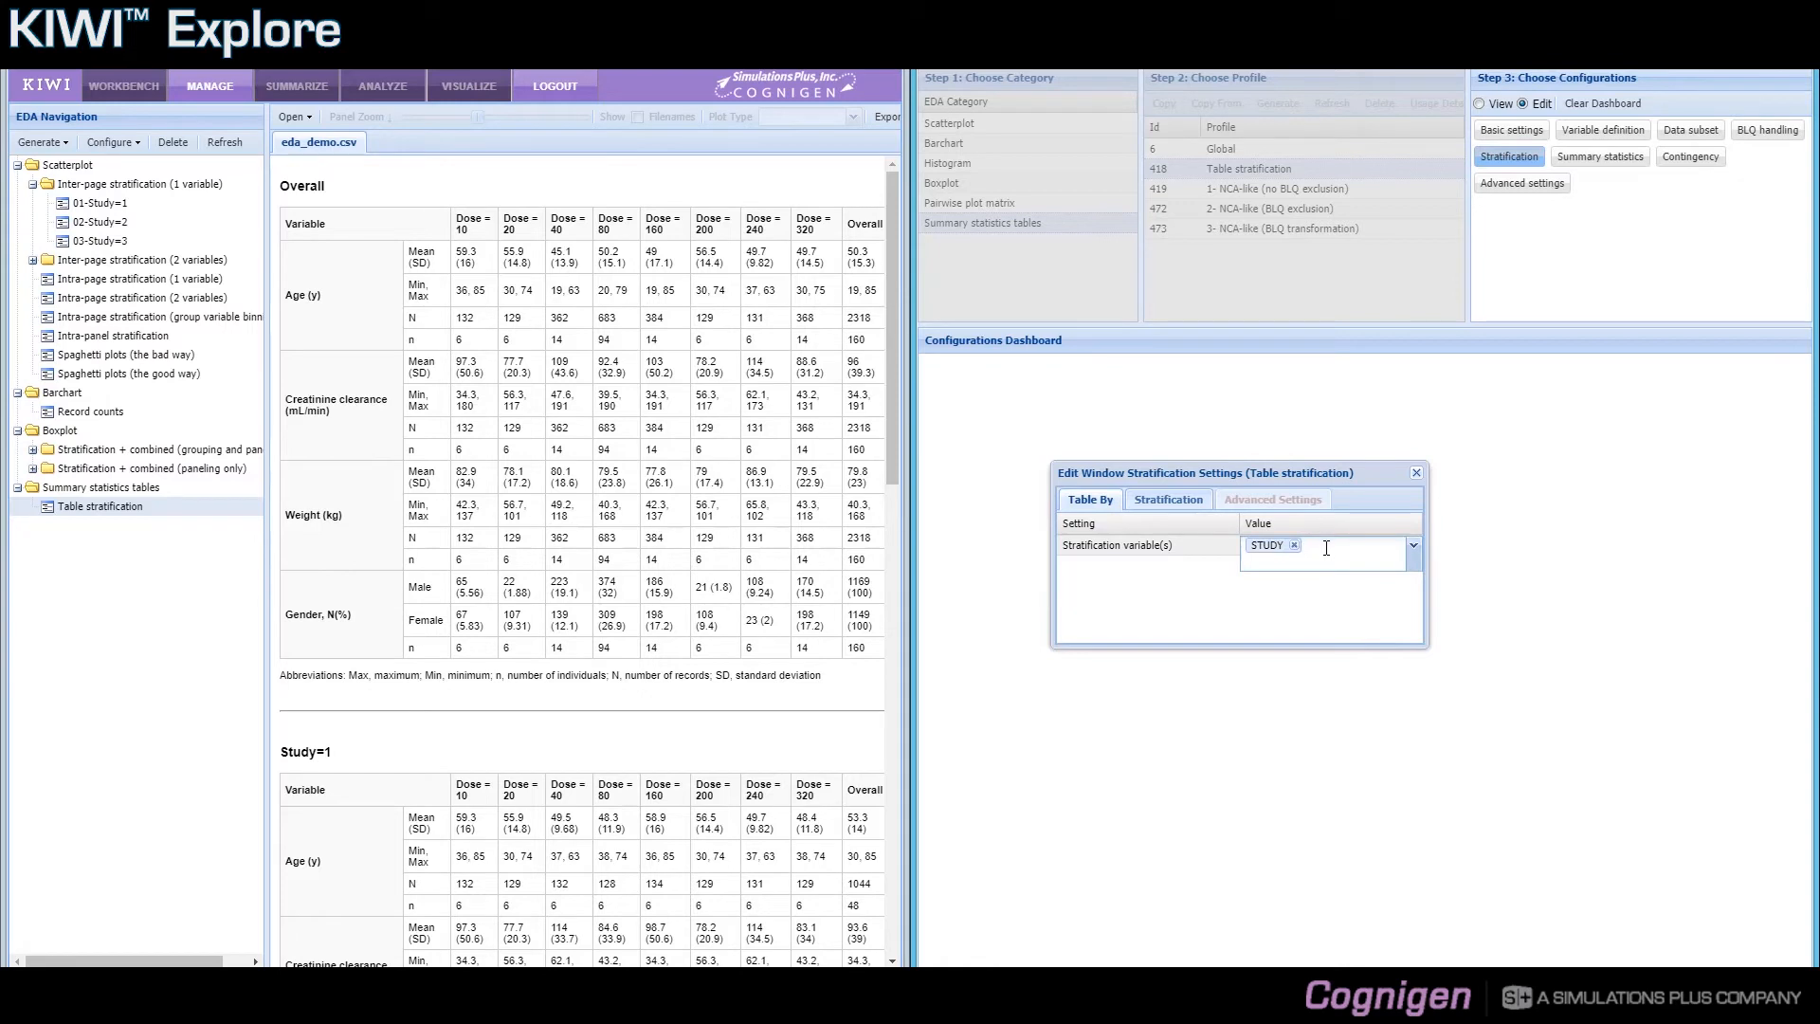
left_click(1217, 595)
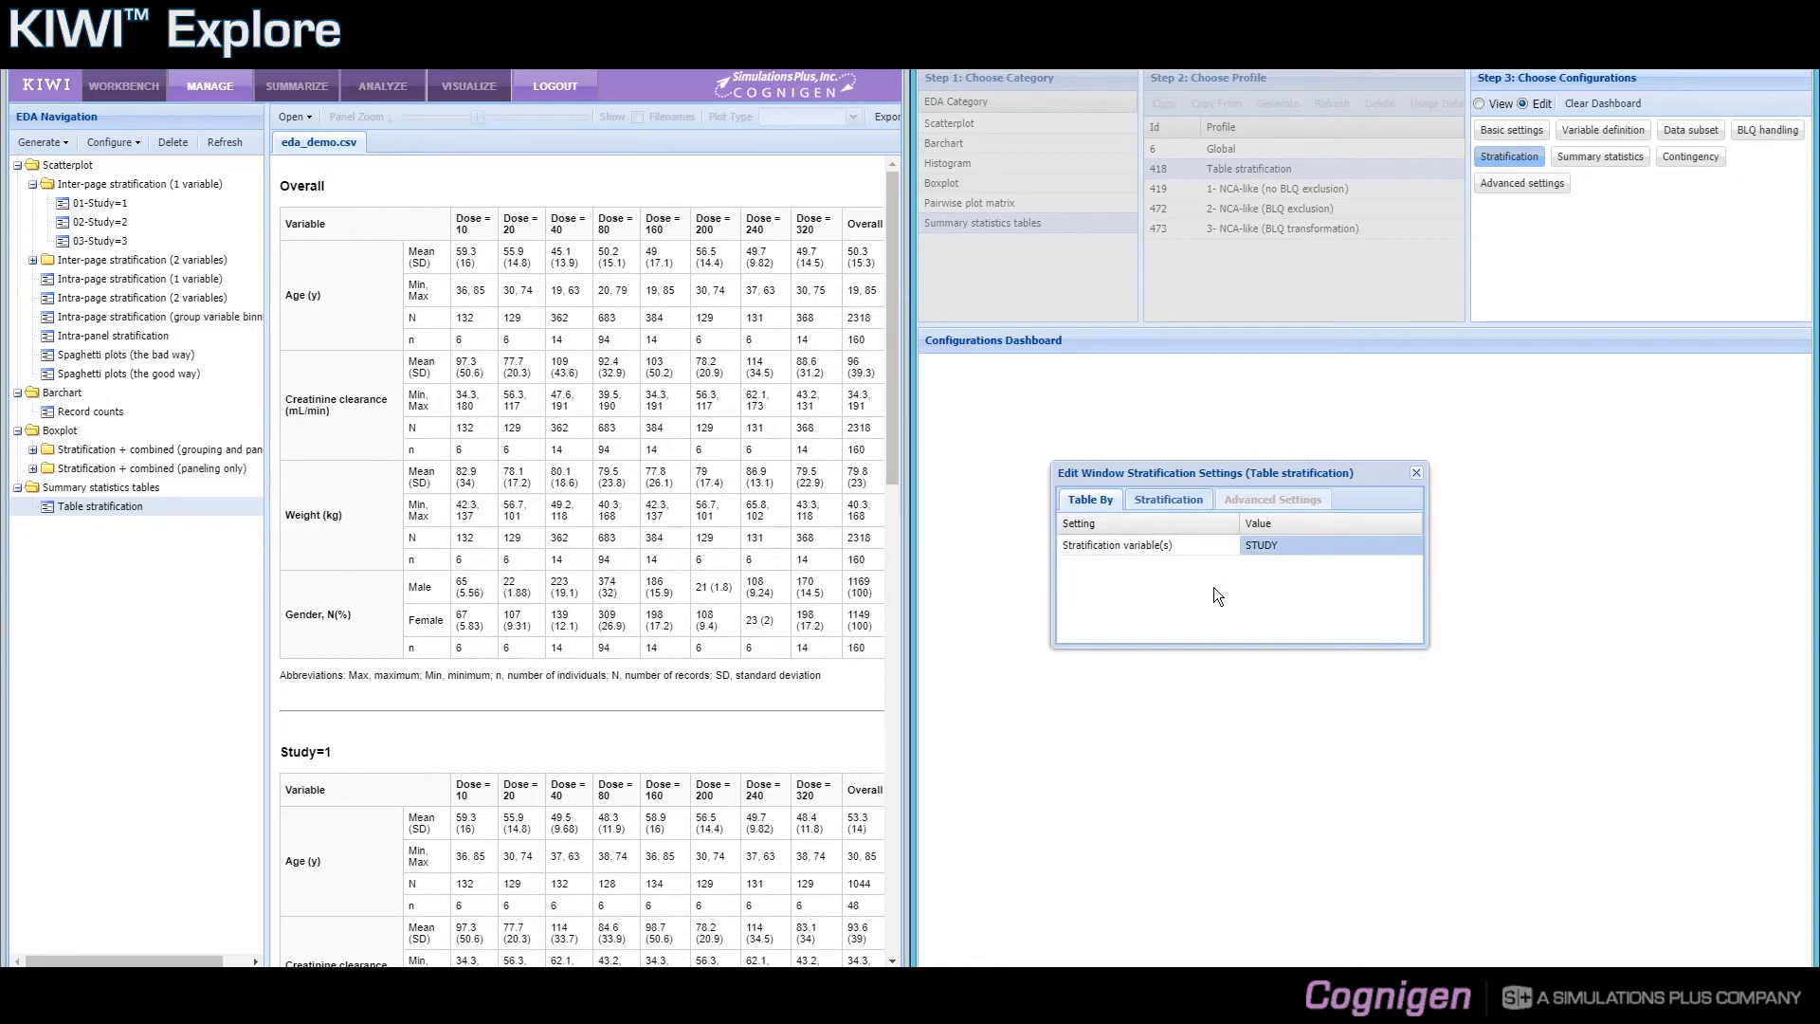
left_click(1154, 513)
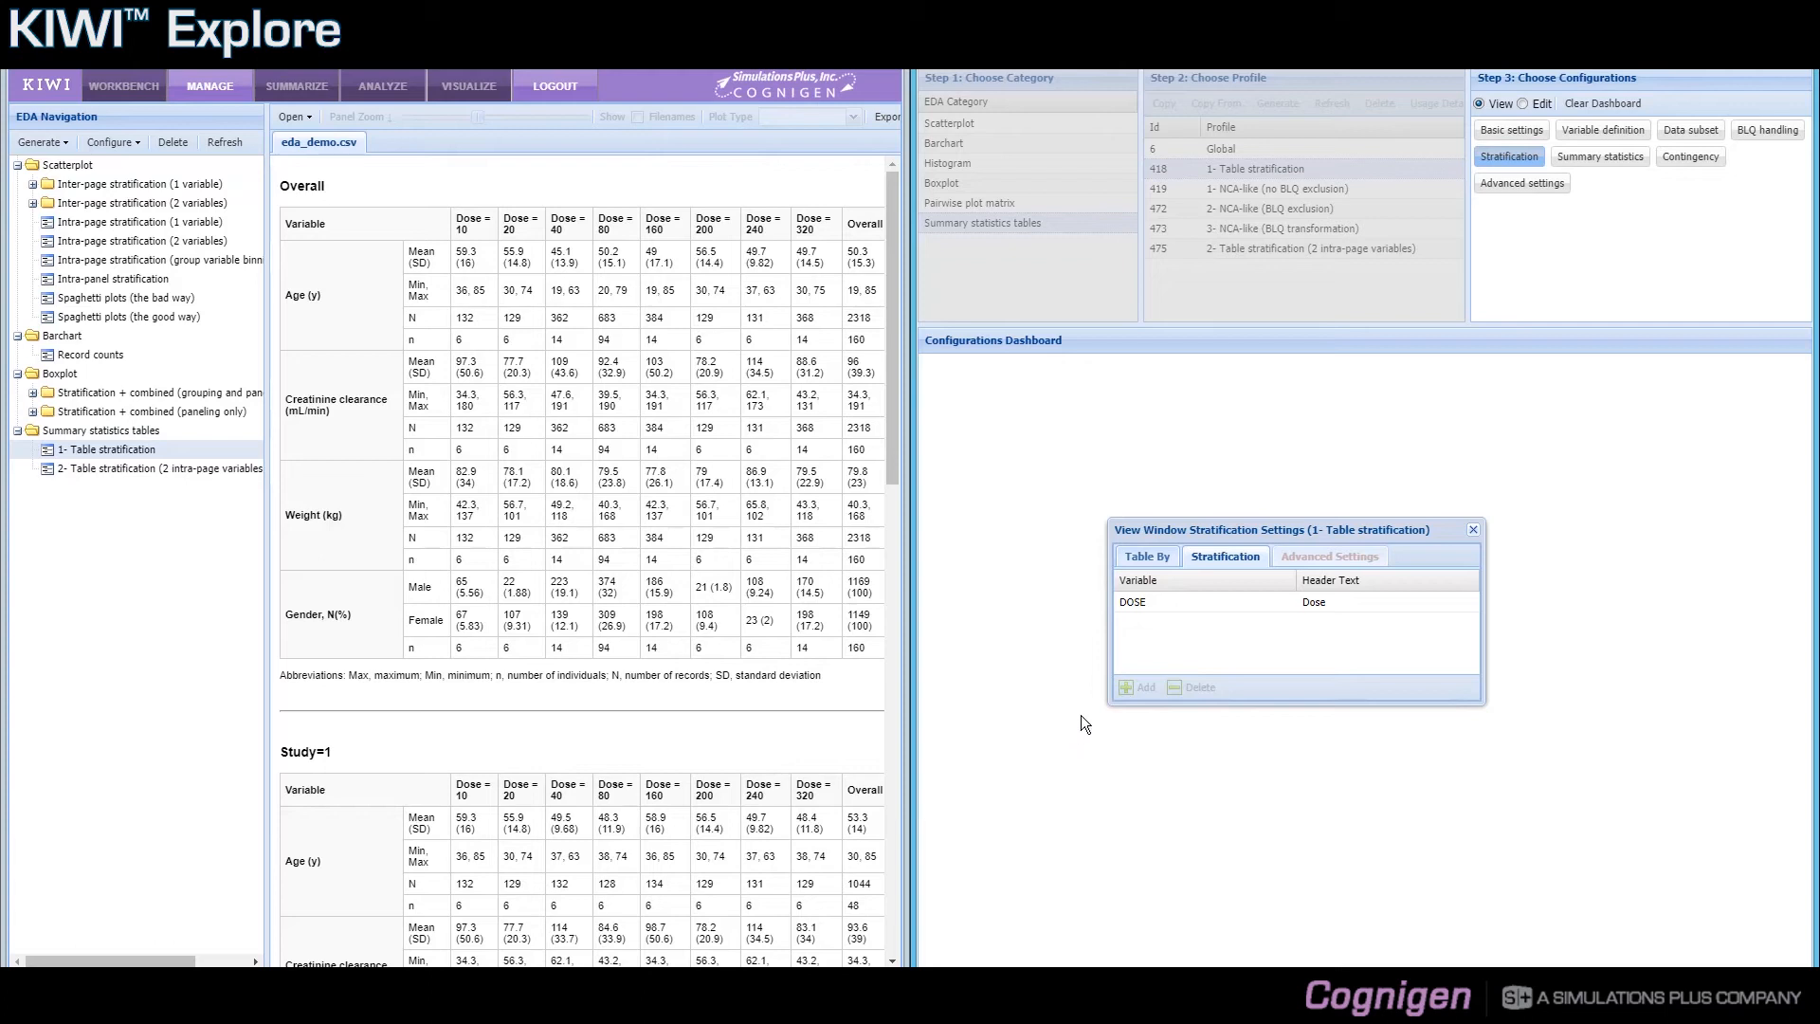
left_click(1473, 529)
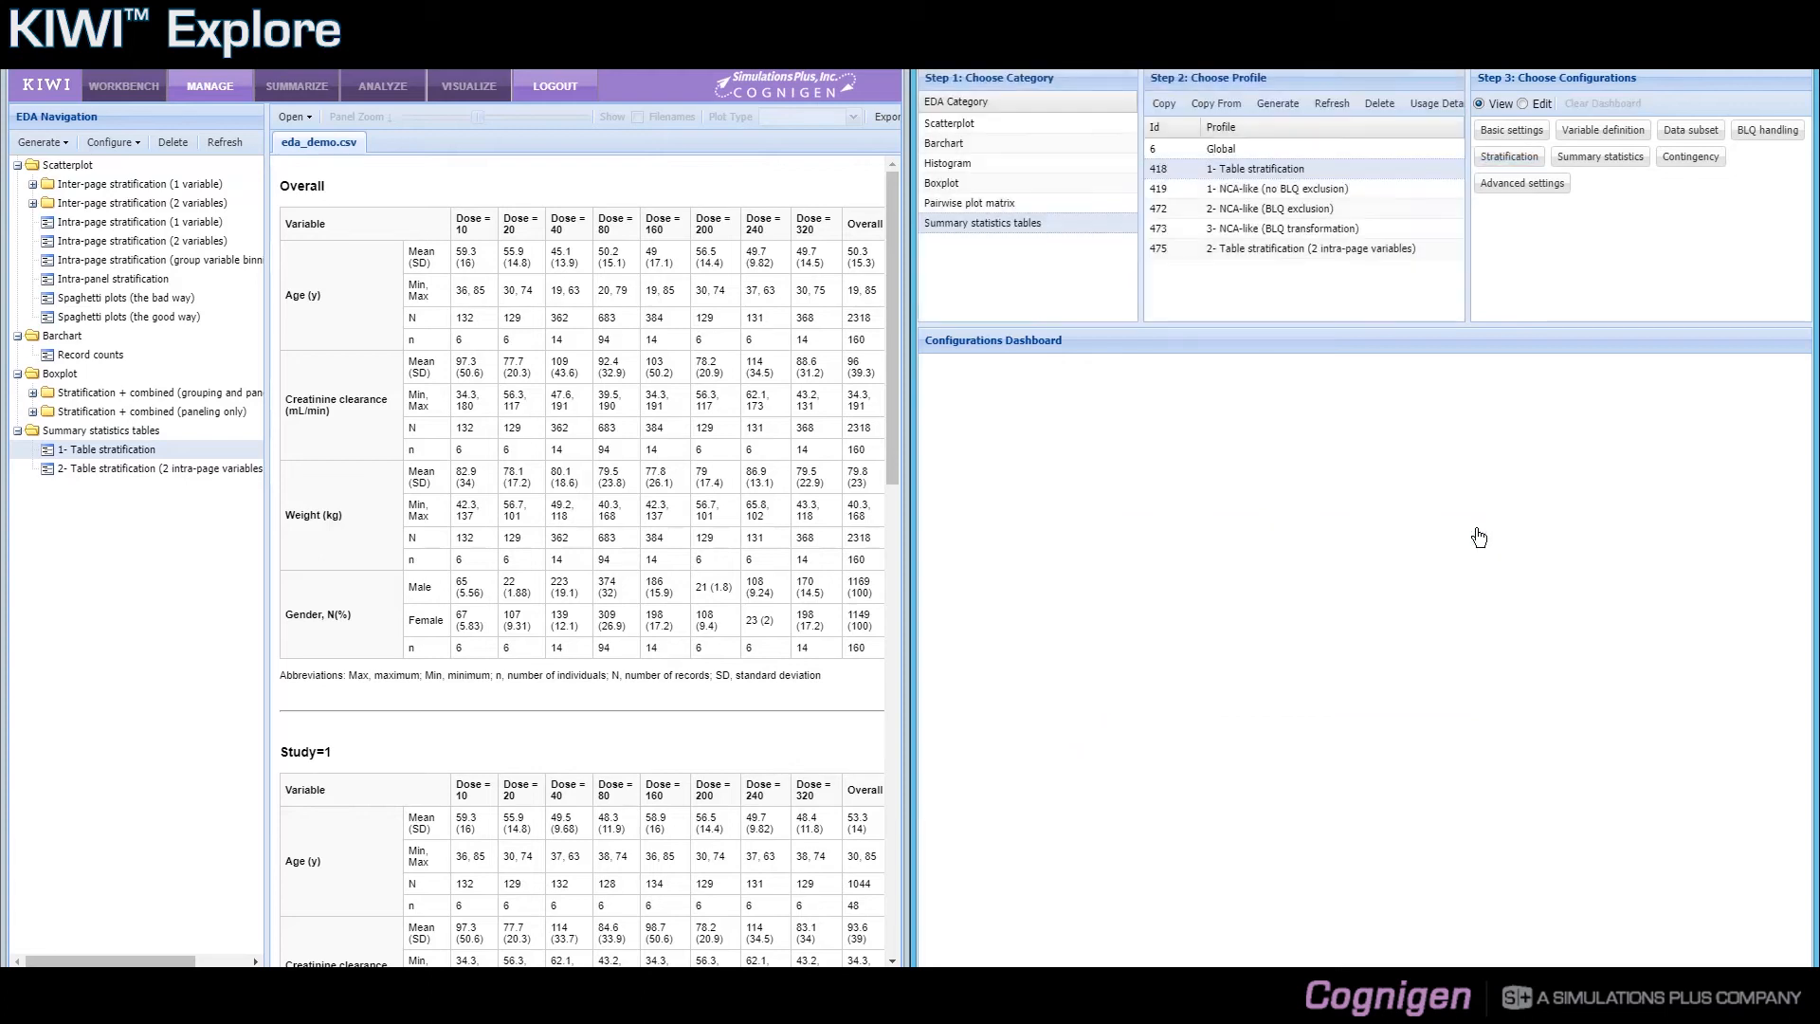
View the stratification variables of the 2- Table stratification (2 intra-page variables) profile and display its summary table.
left_click(1219, 250)
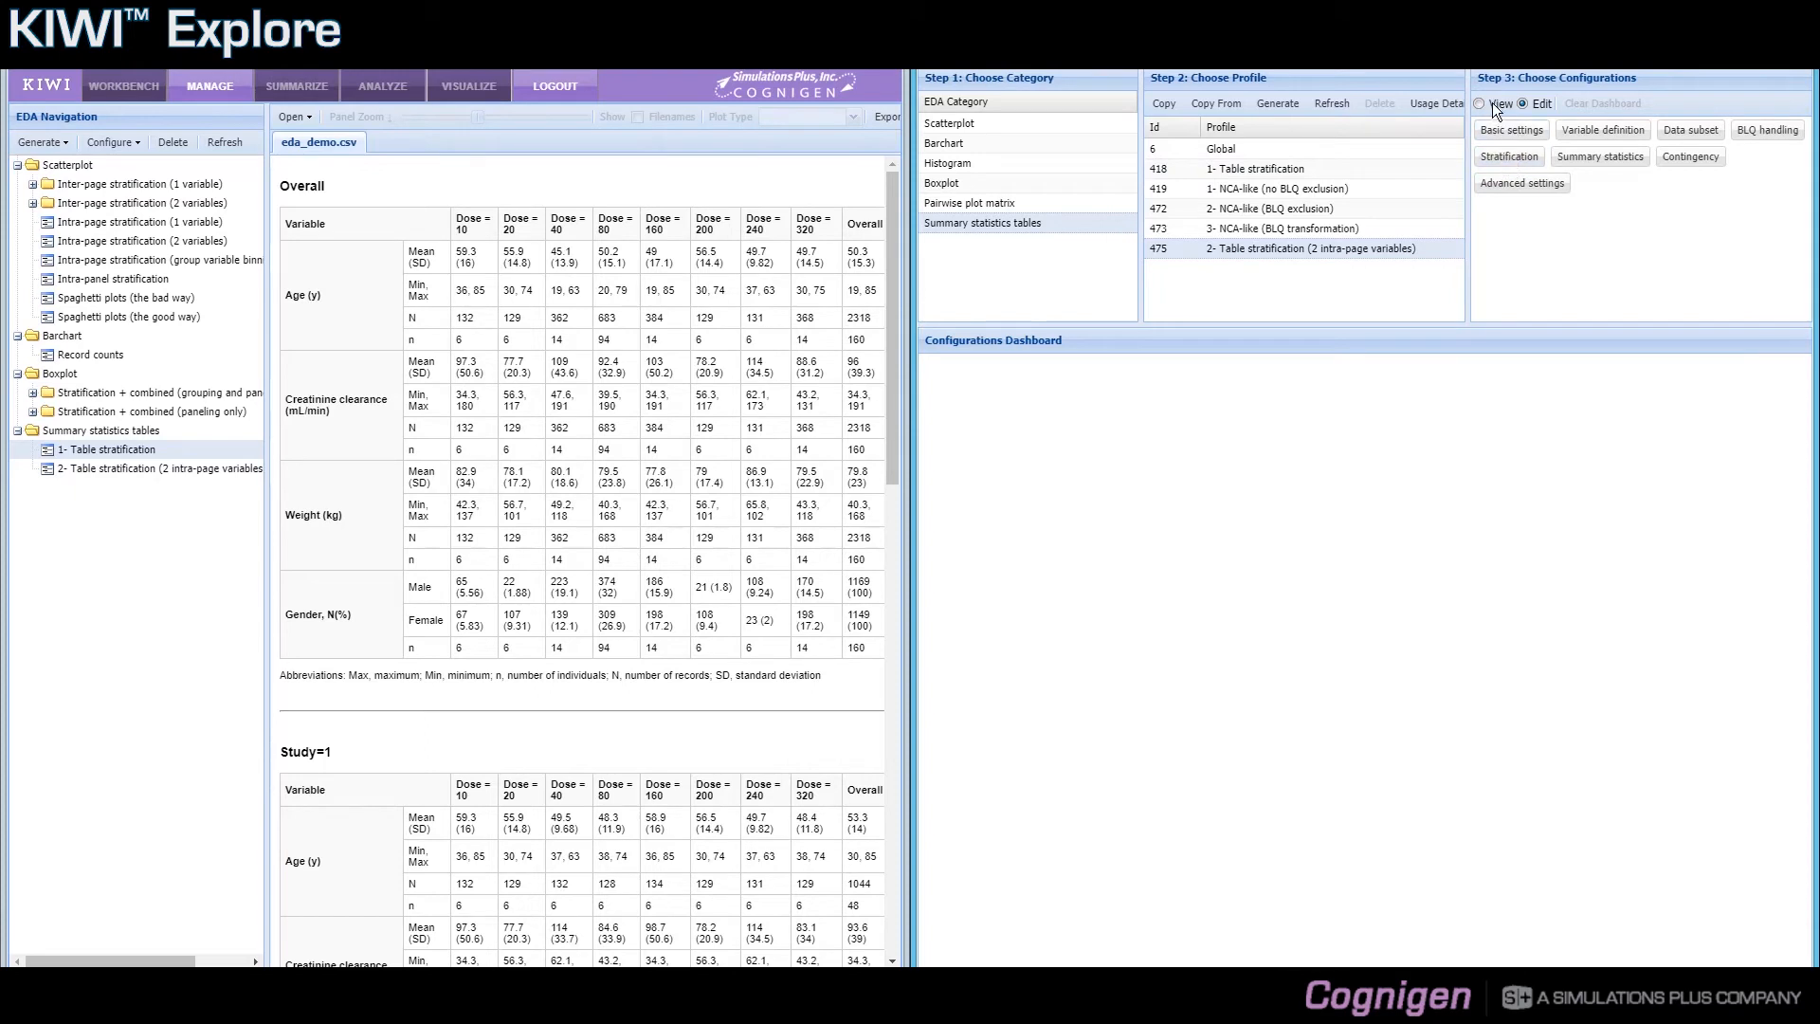
left_click(1502, 157)
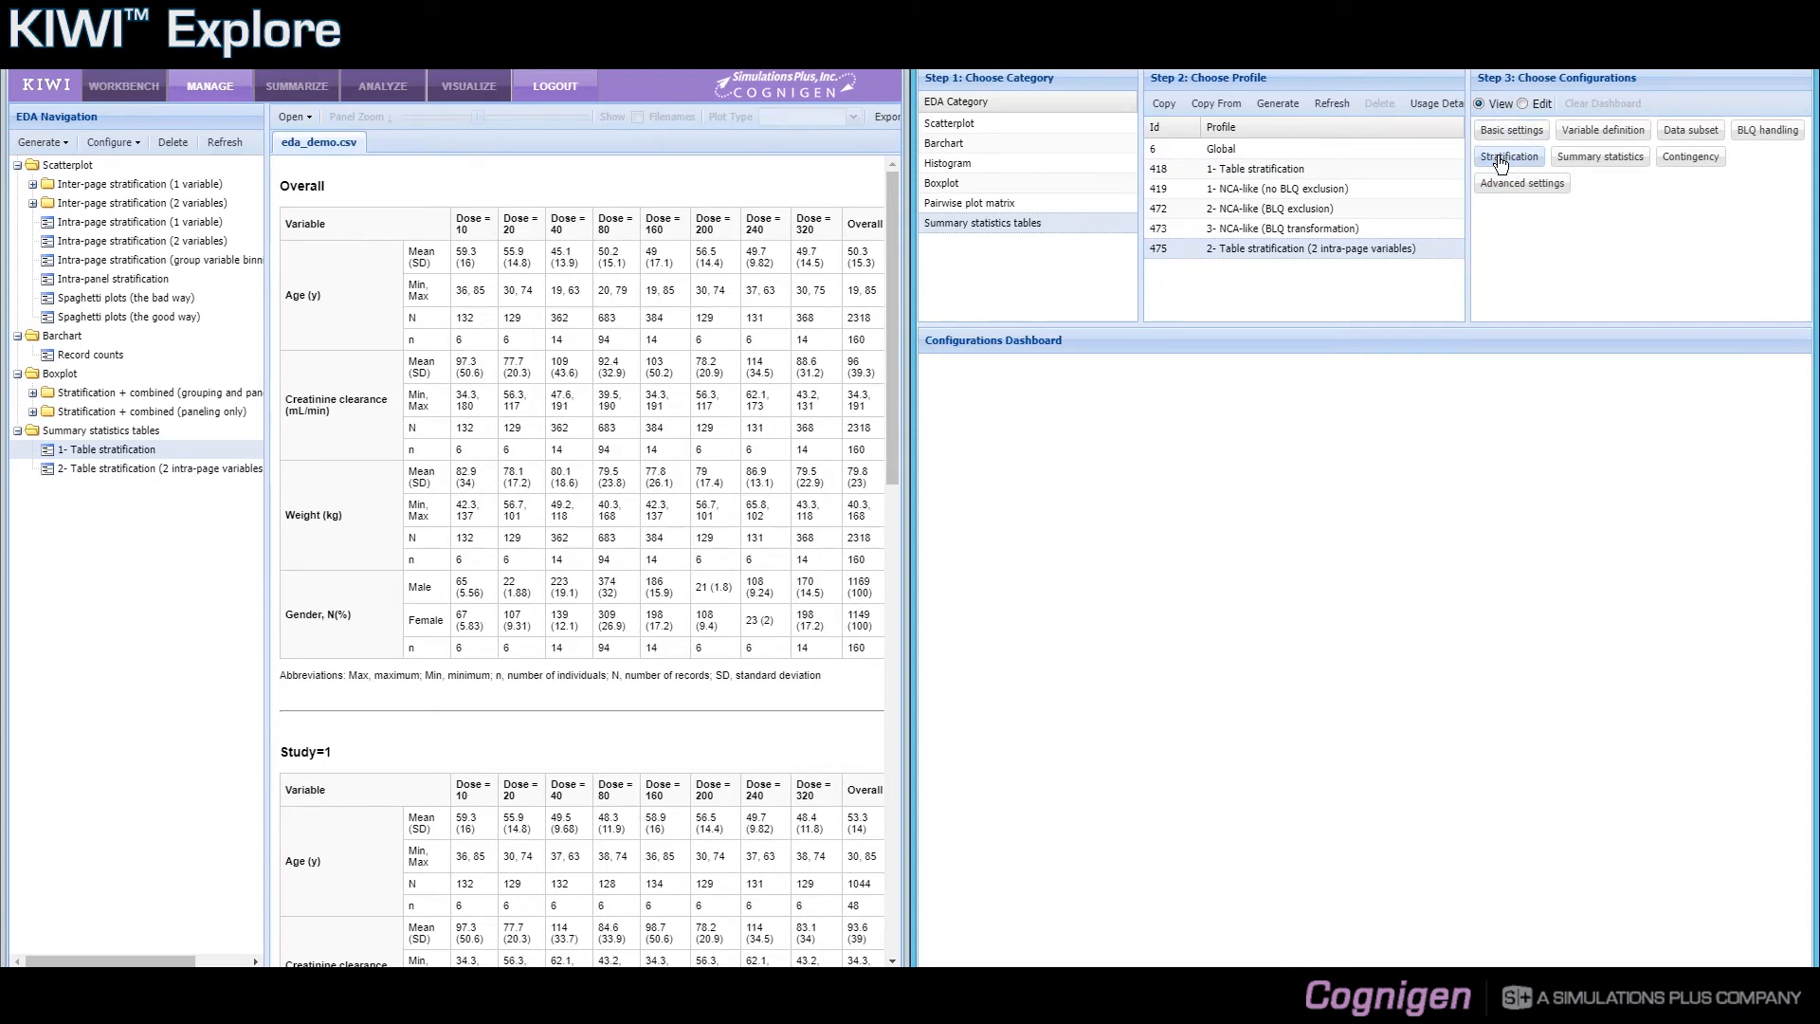
left_click(1249, 564)
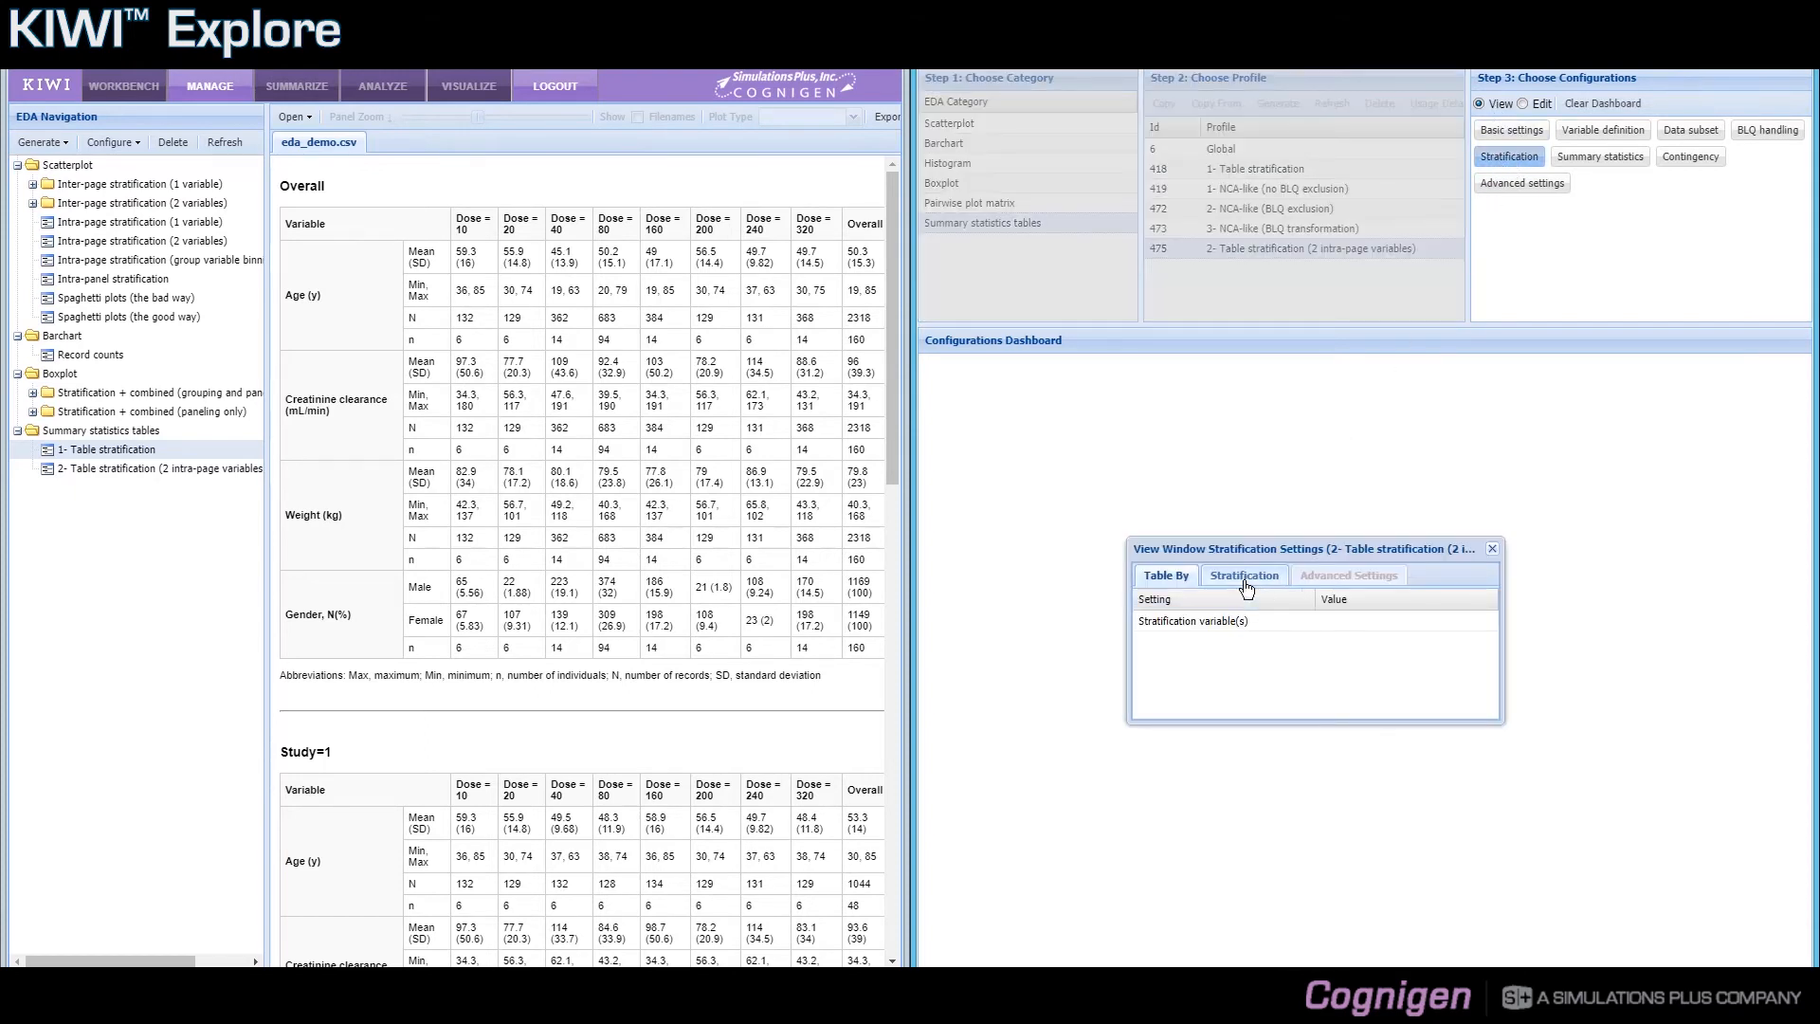
left_click(1244, 580)
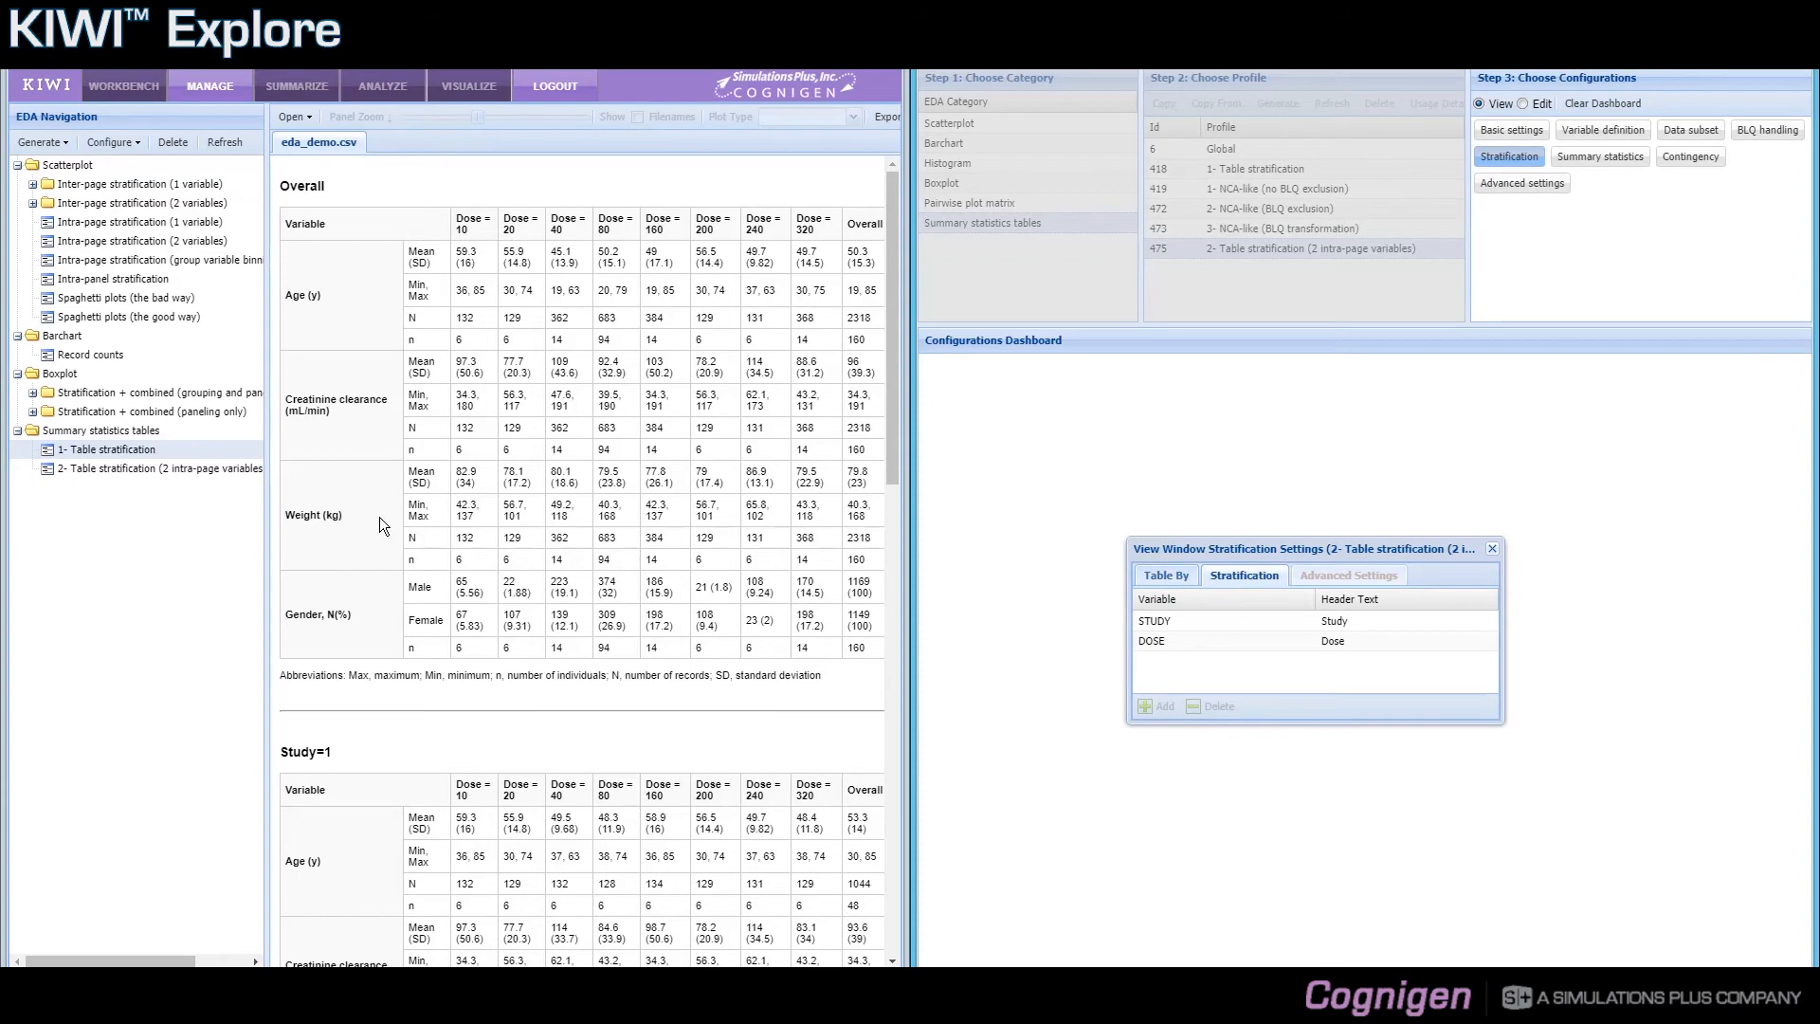
left_click(147, 475)
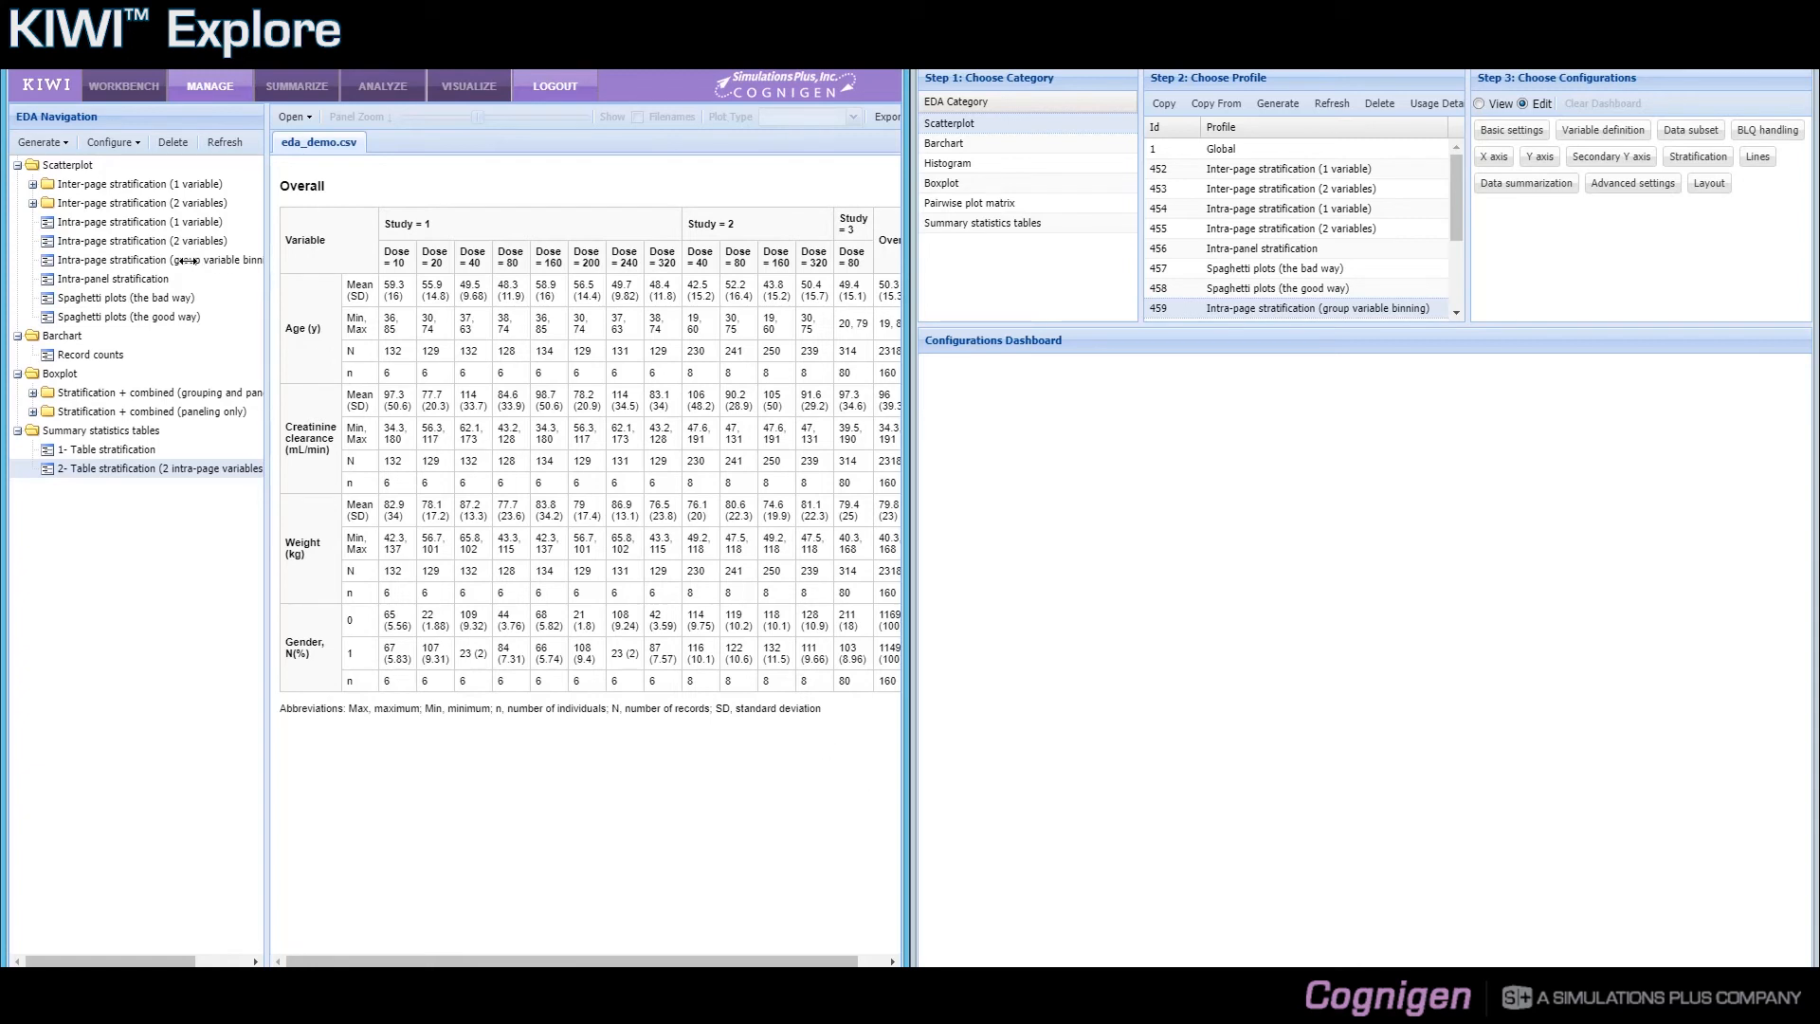
Display the group variable binning scatterplots and inspect their profile's conditioning and advanced stratification settings, choosing to edit and rerun all plots.
left_click(140, 260)
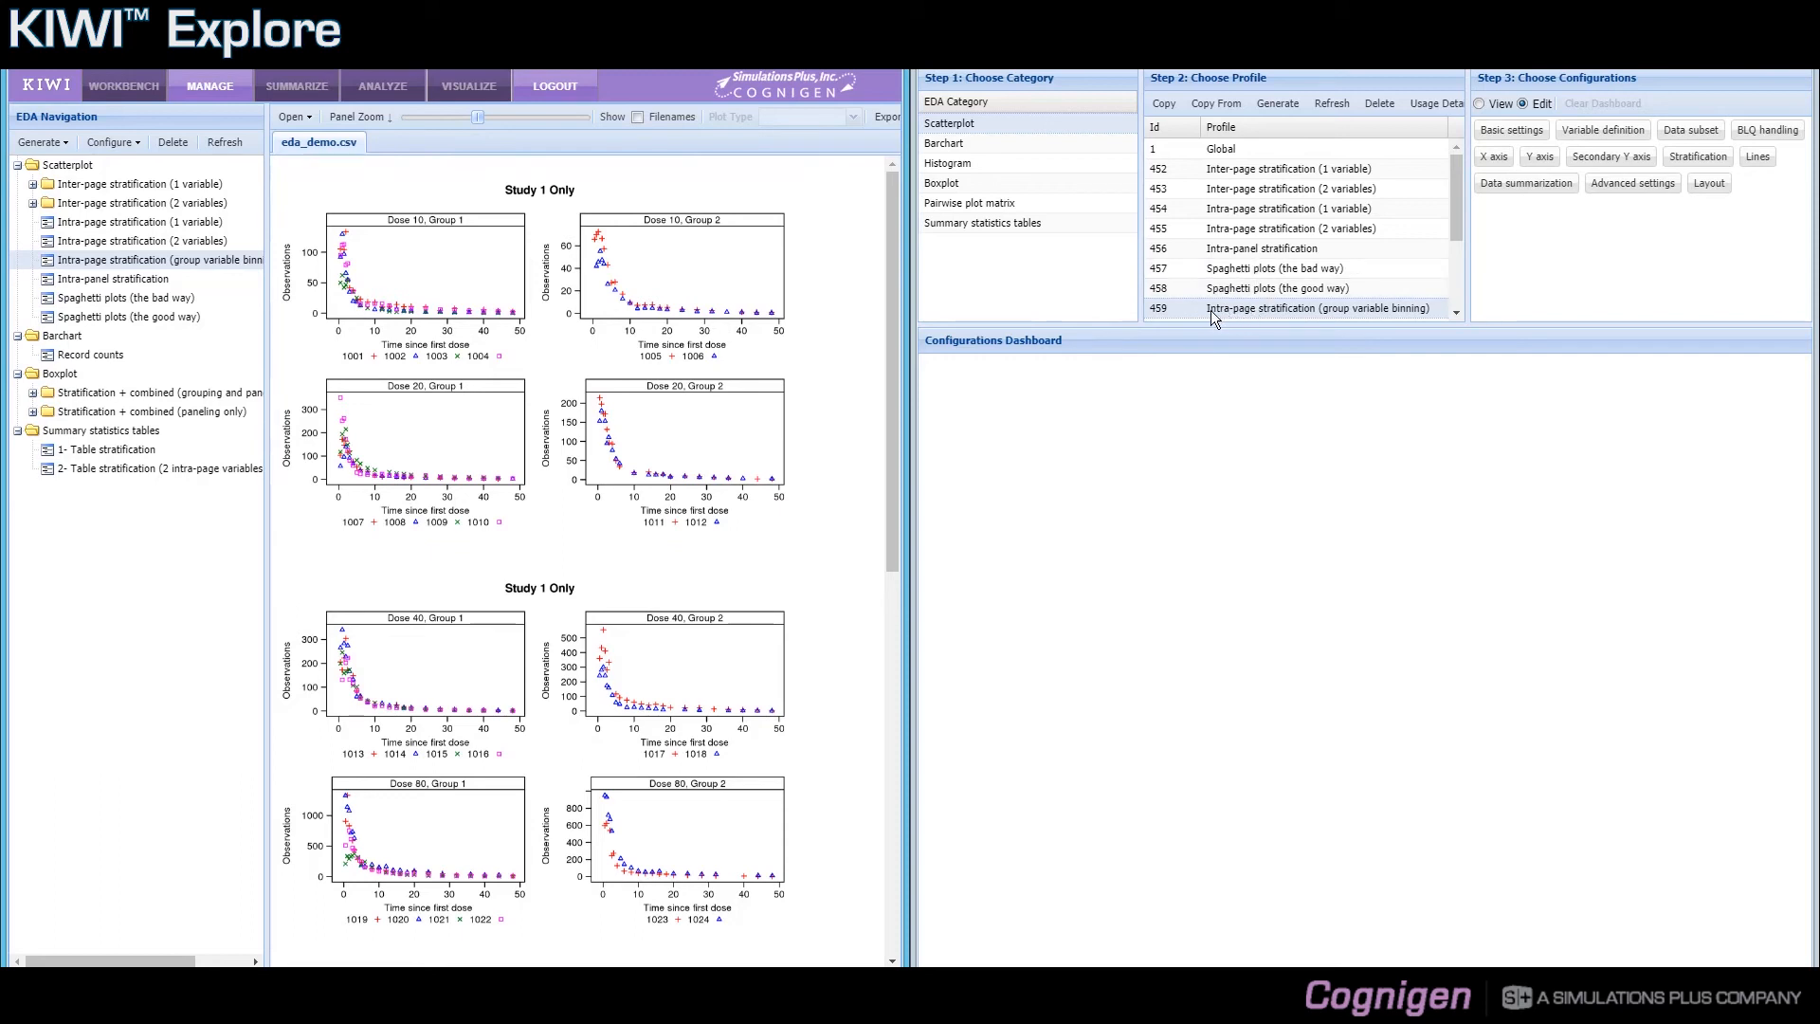
left_click(1685, 164)
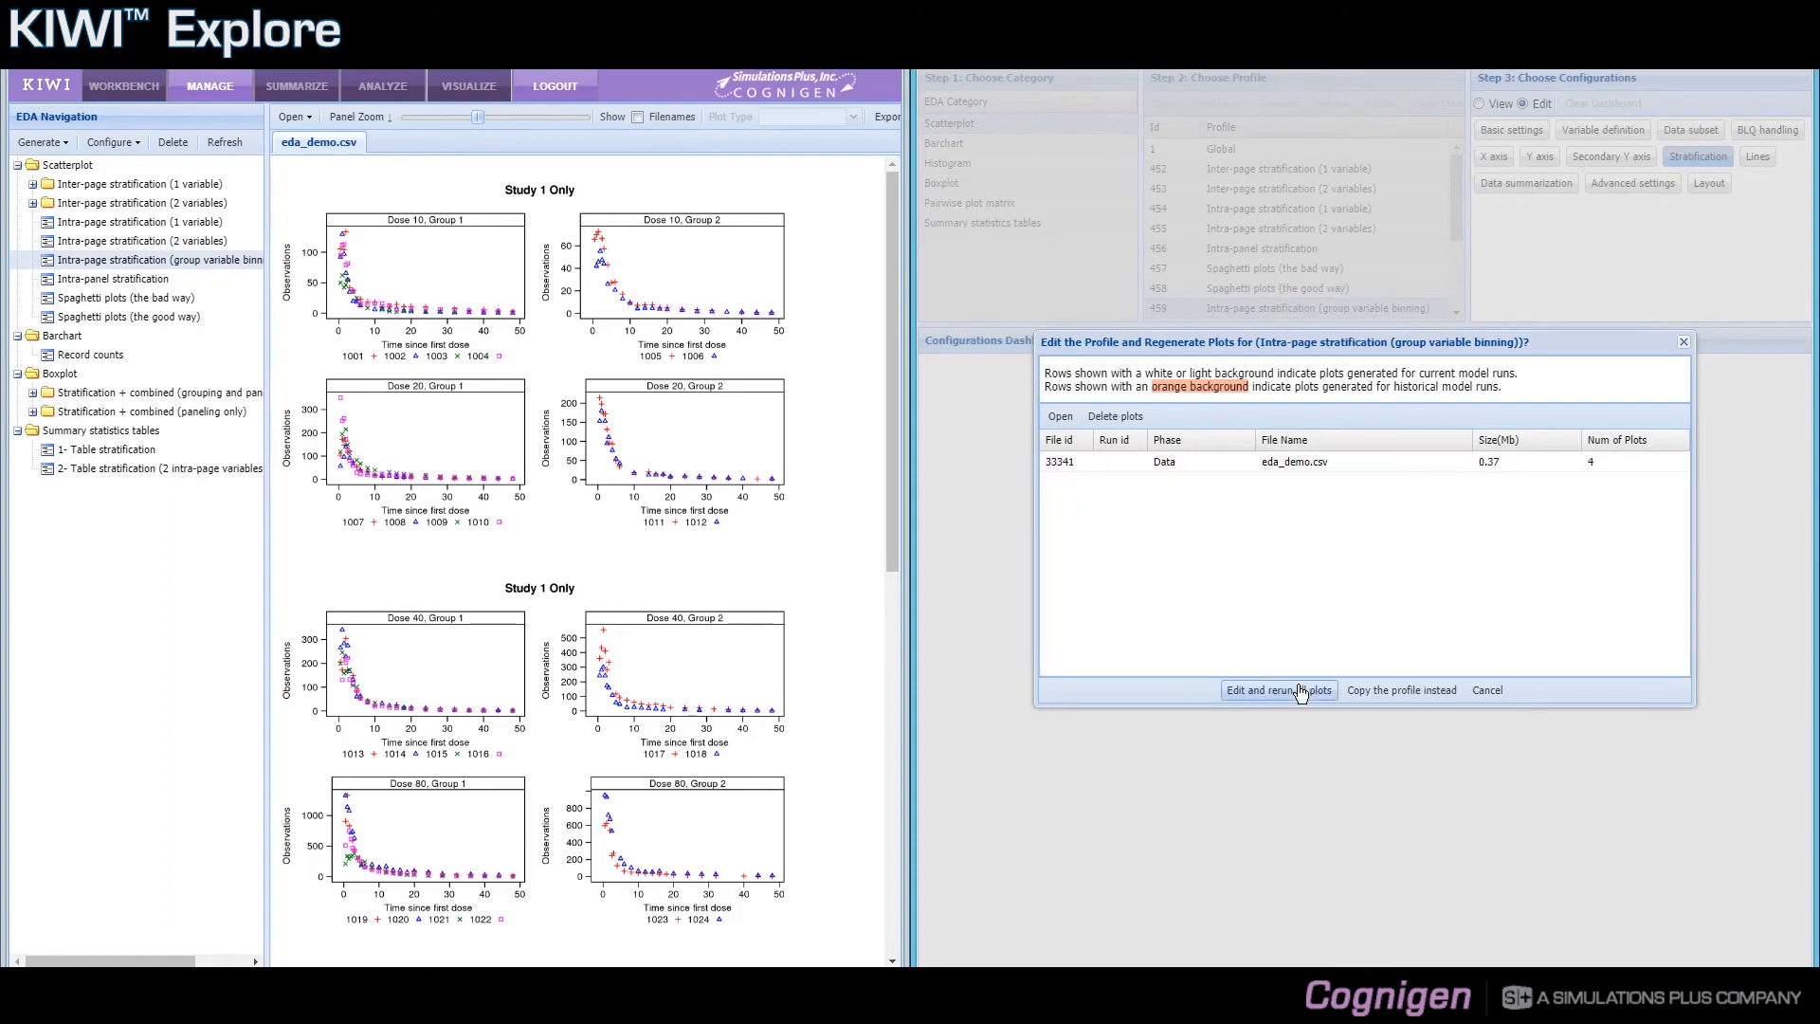
left_click(1281, 689)
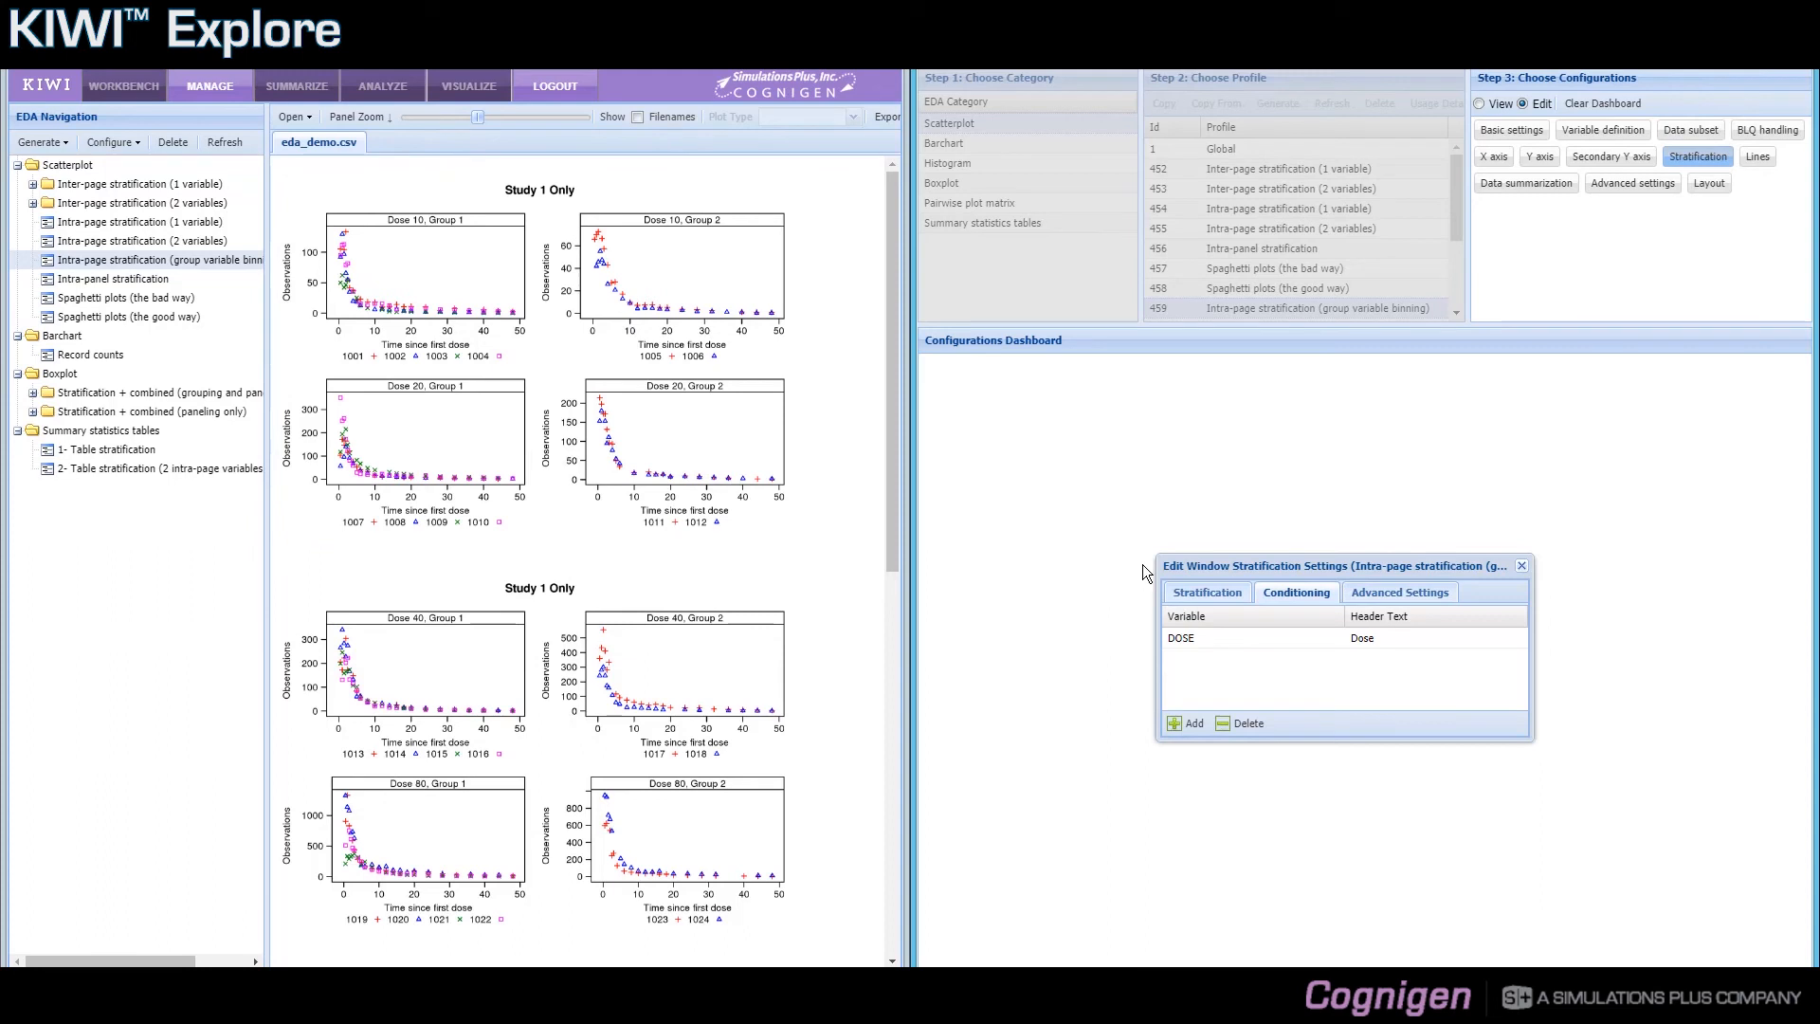
left_click(1375, 602)
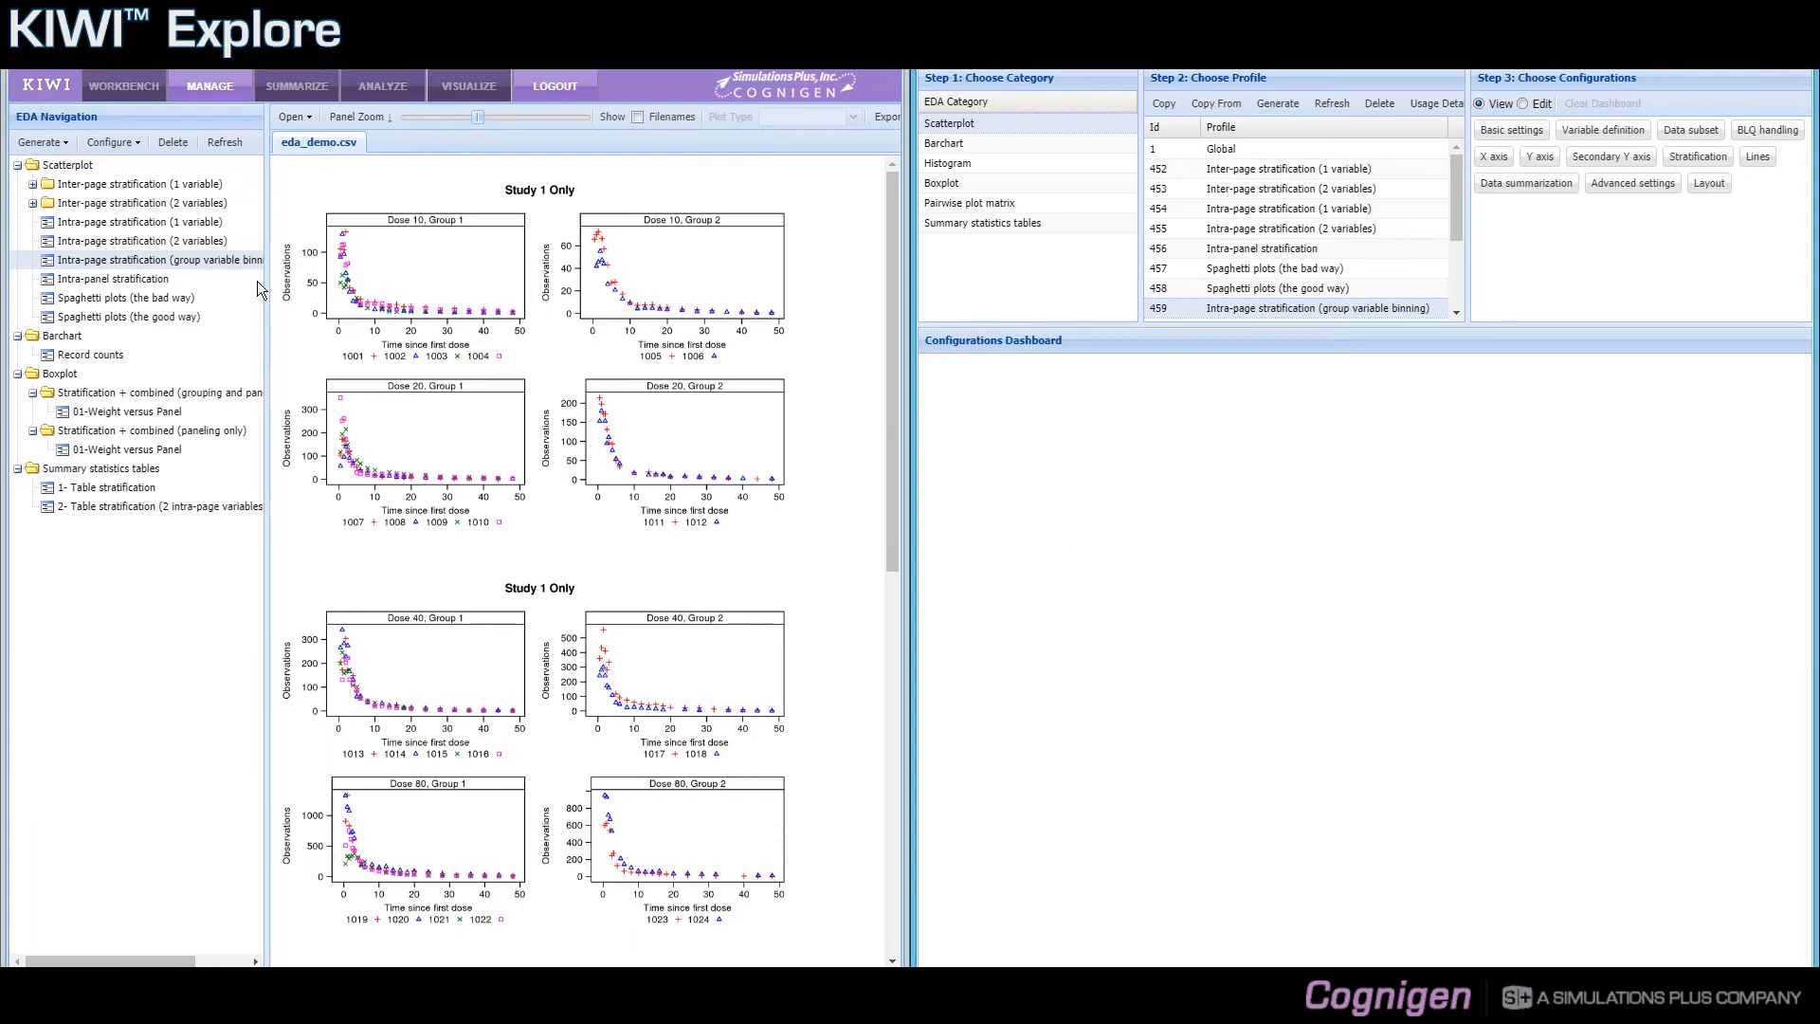
Display the Spaghetti plots (the bad way) scatterplot and view the basic settings of its profile.
left_click(188, 299)
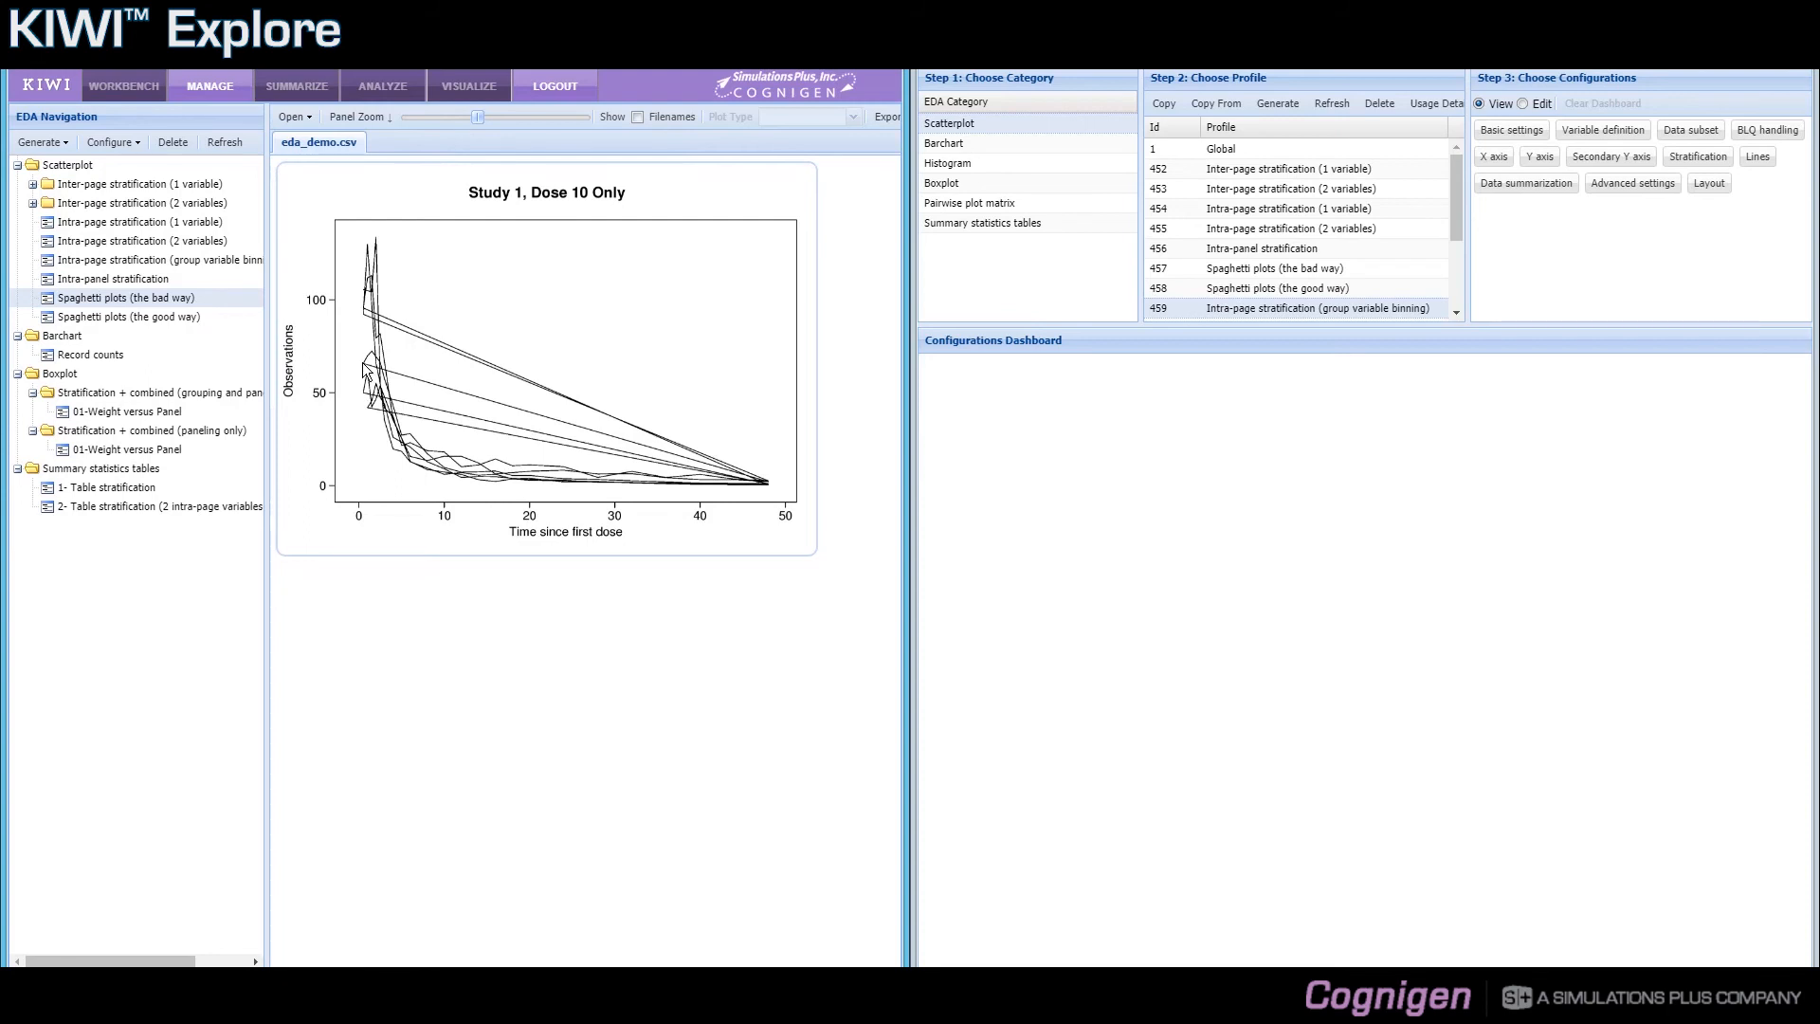
left_click(1222, 273)
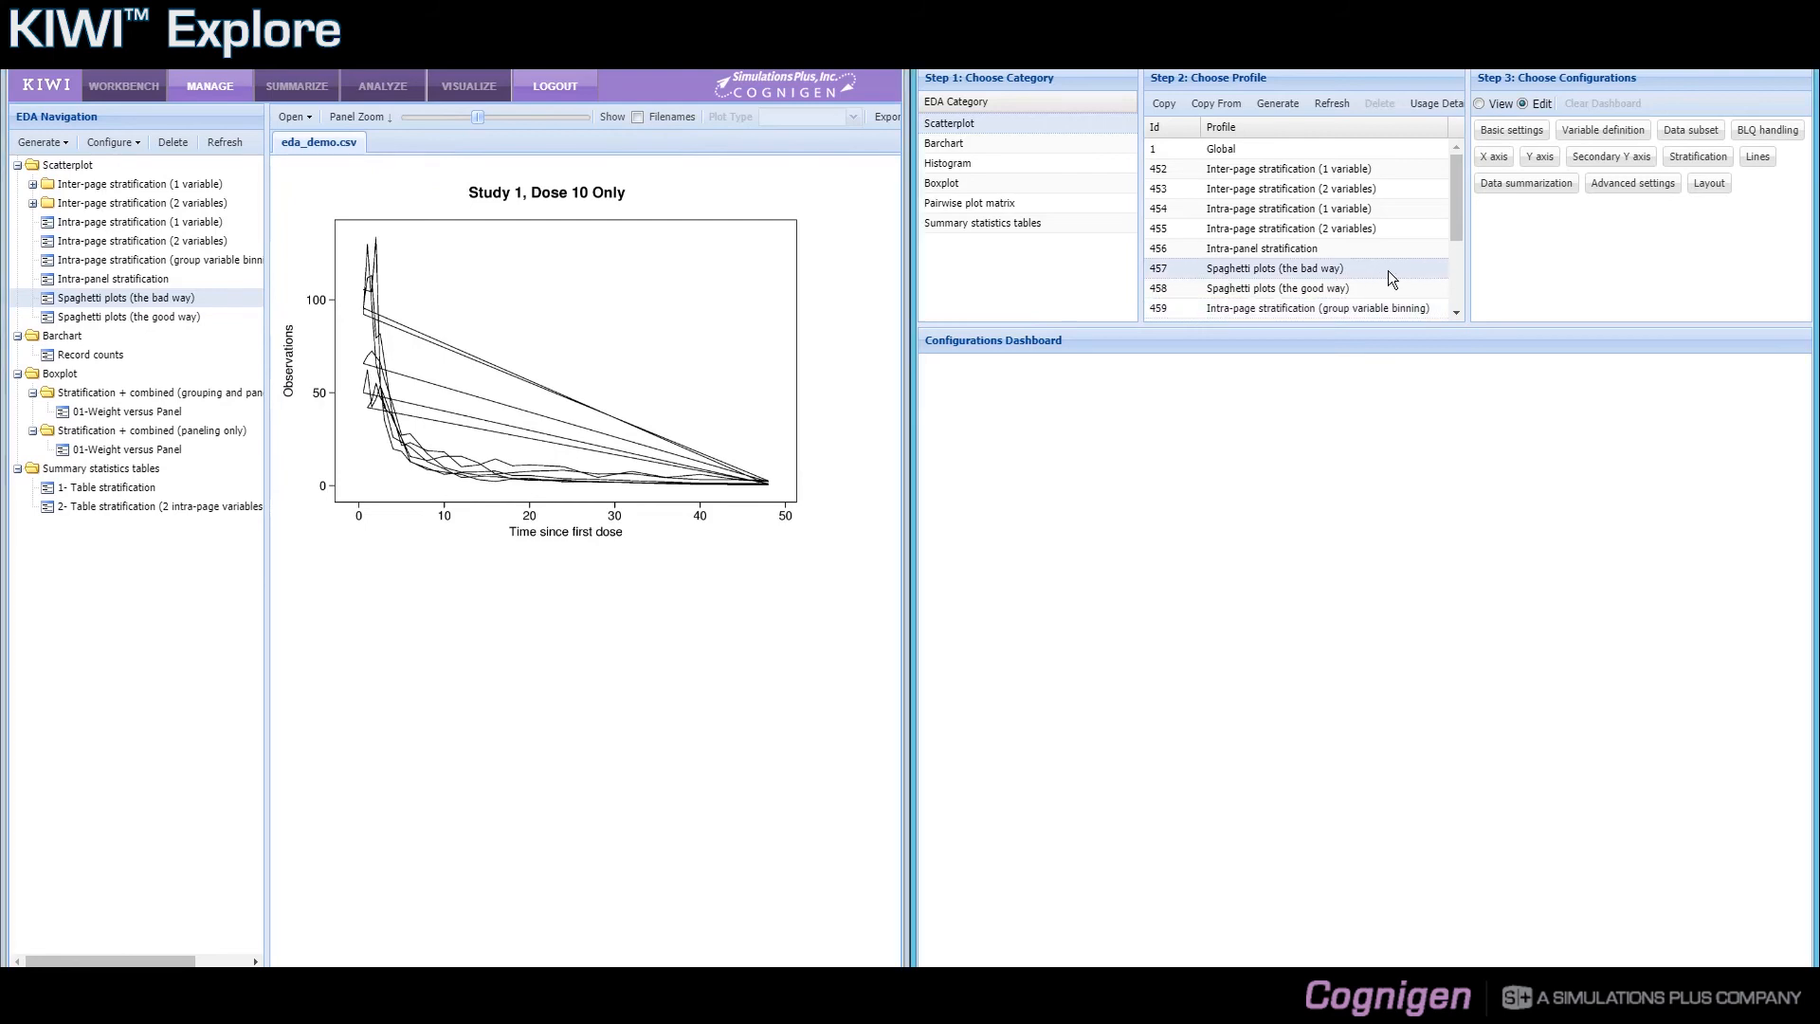
left_click(1493, 102)
left_click(1487, 137)
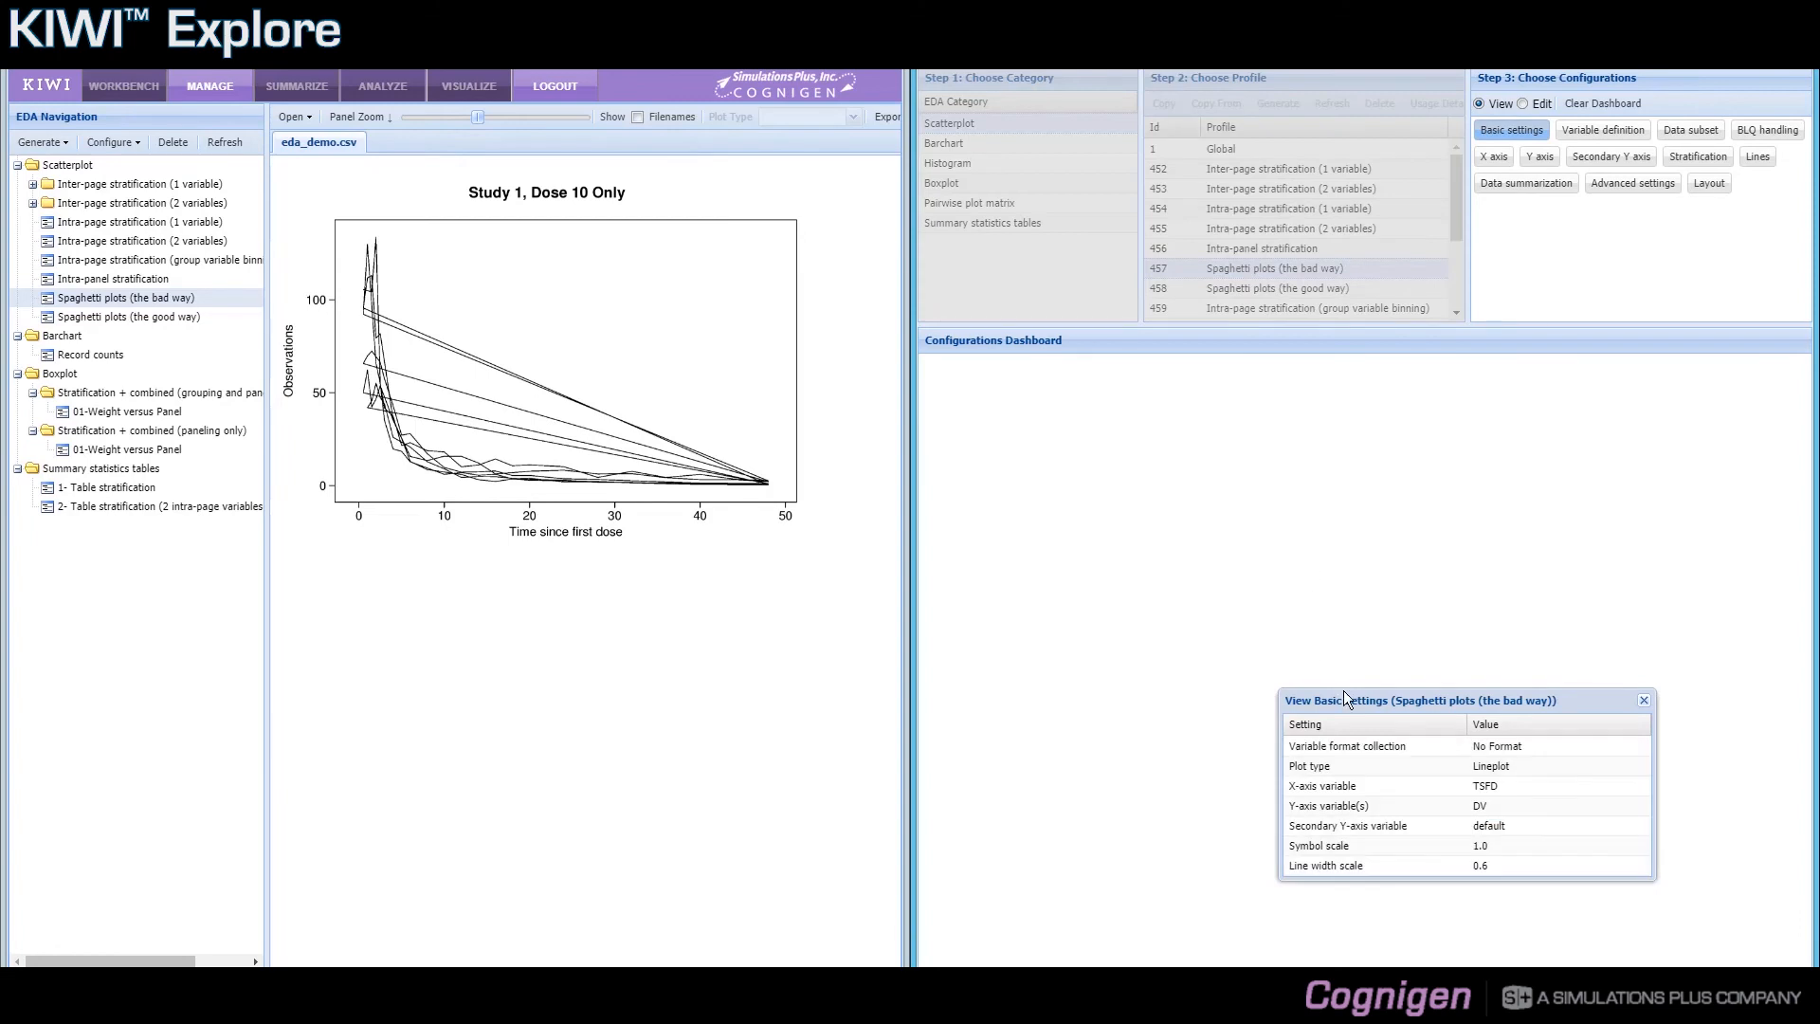
left_click_drag(1355, 703, 1239, 557)
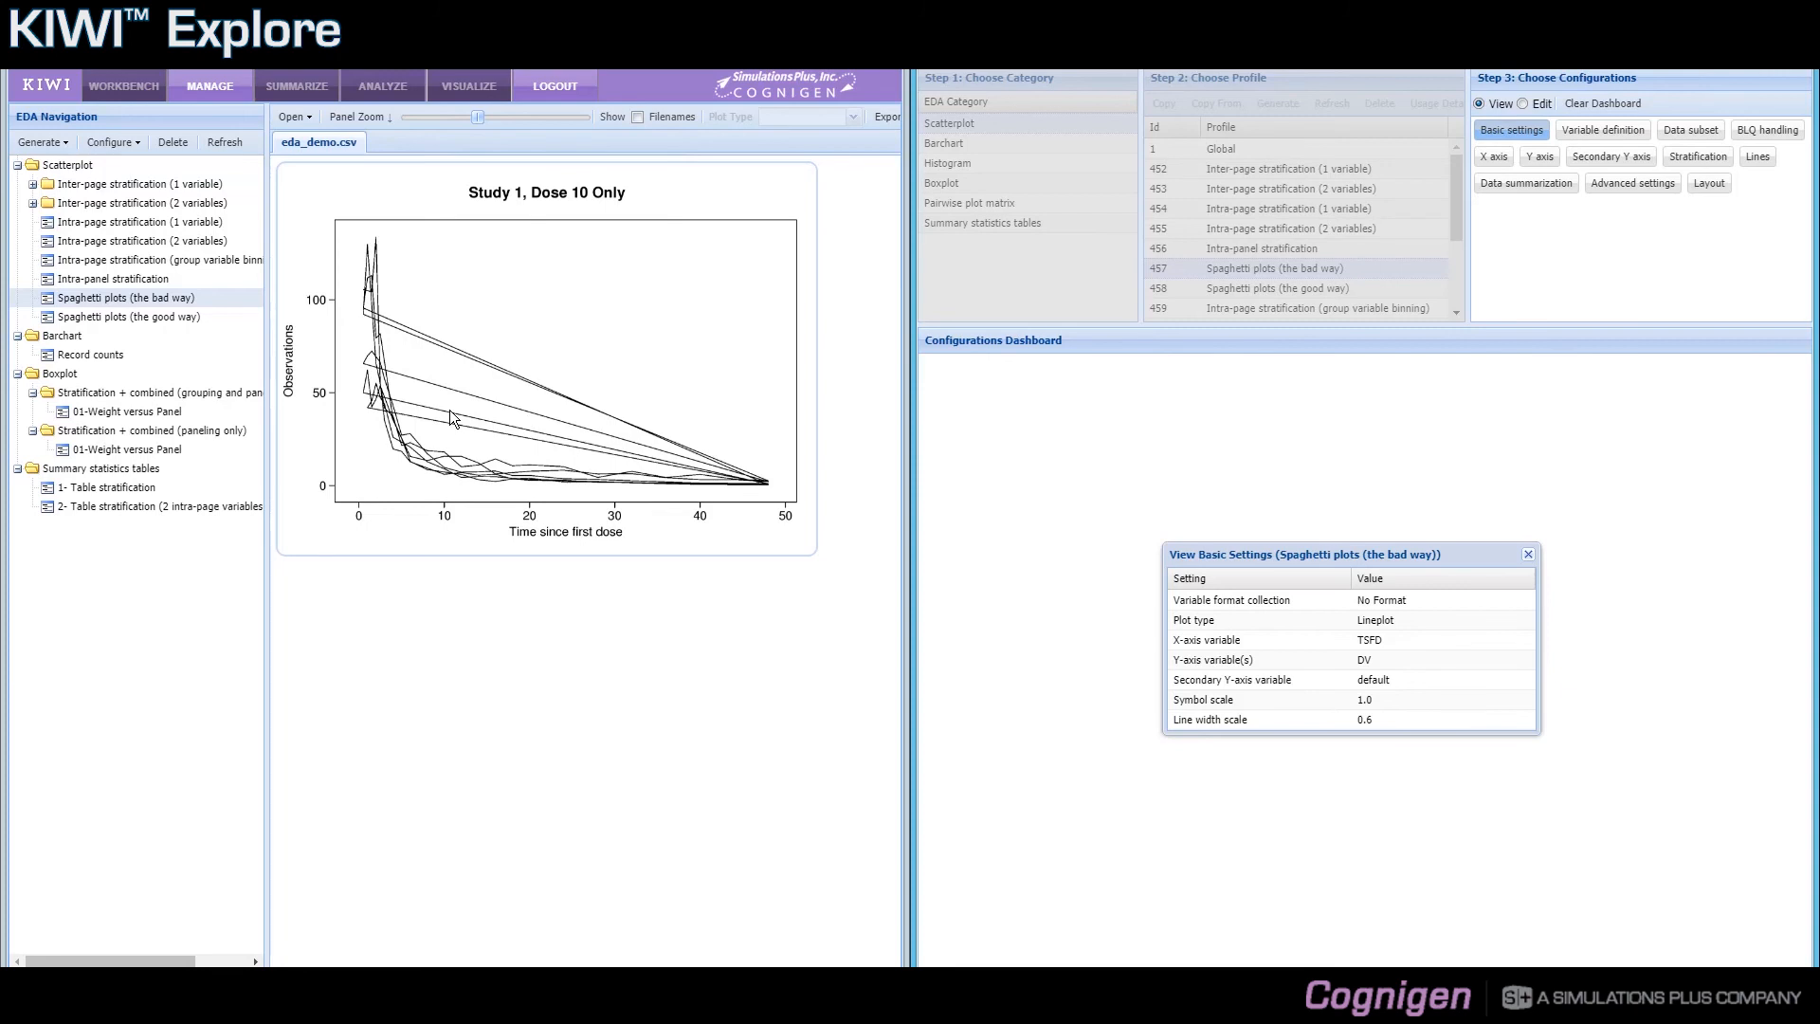
Display the Spaghetti plots (the good way) scatterplot and view its profile's basic and stratification settings.
left_click(172, 316)
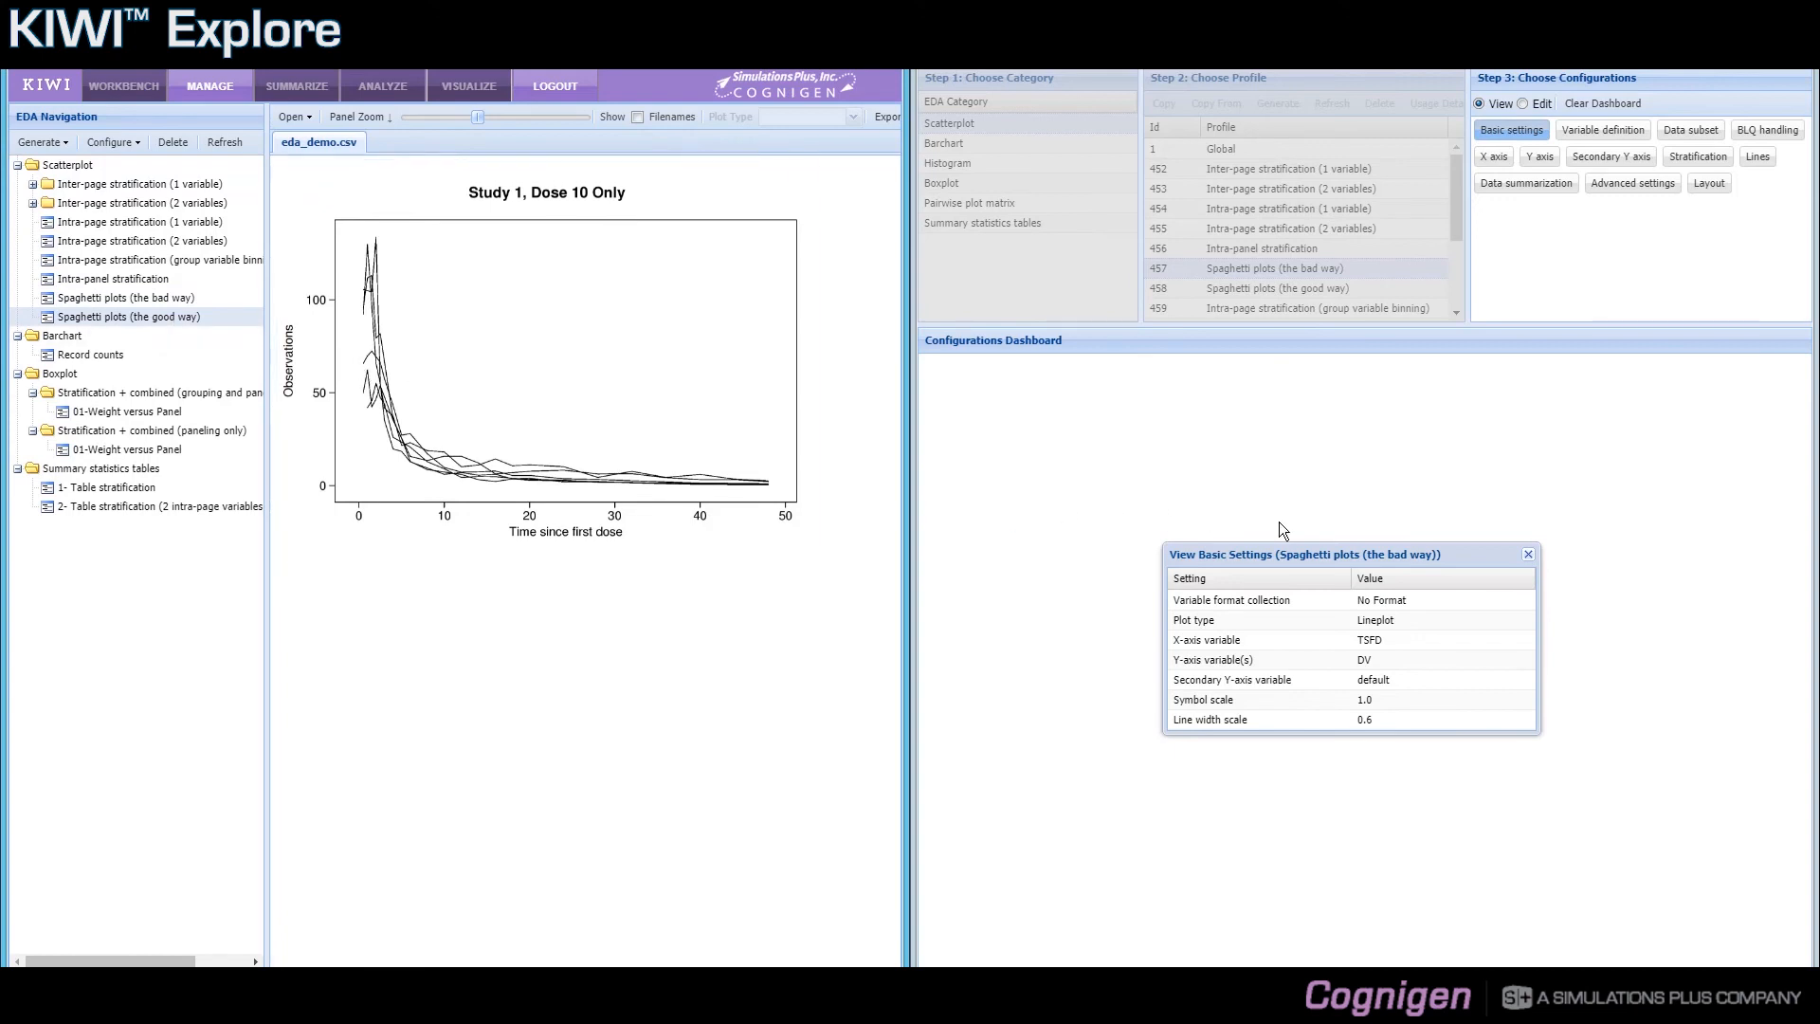
left_click(1527, 555)
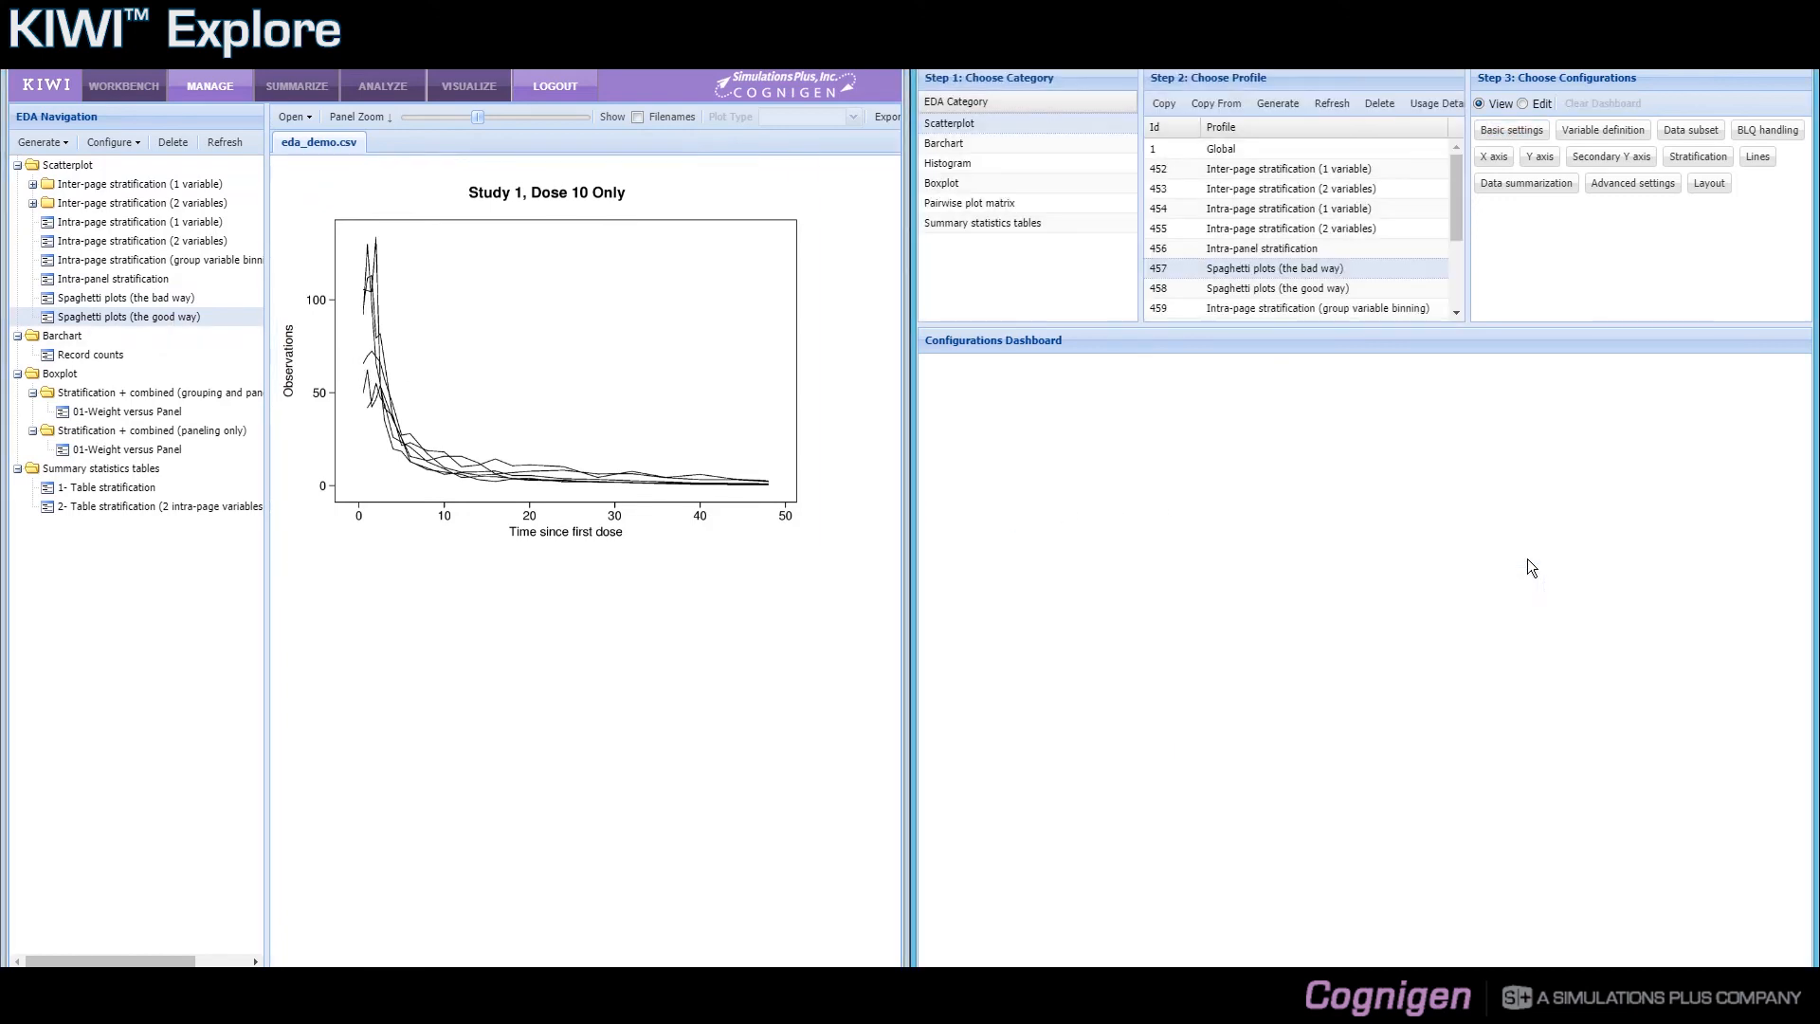
left_click(1298, 289)
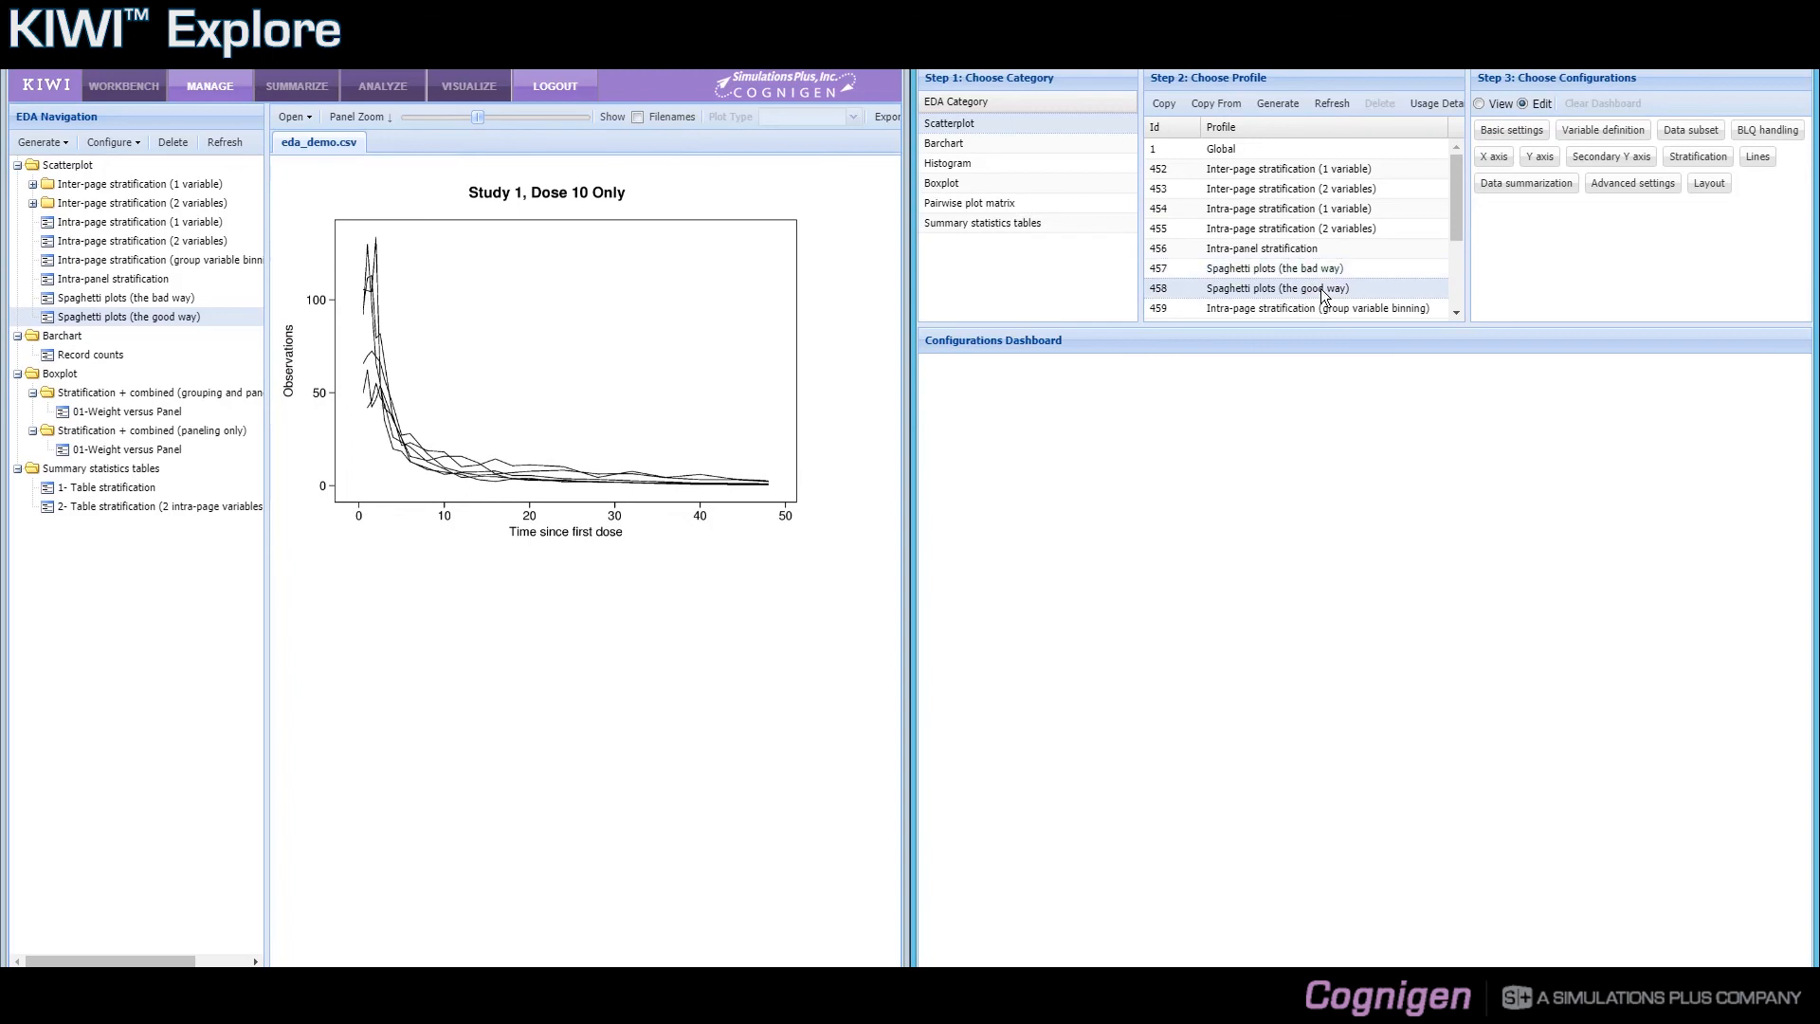
left_click(1511, 130)
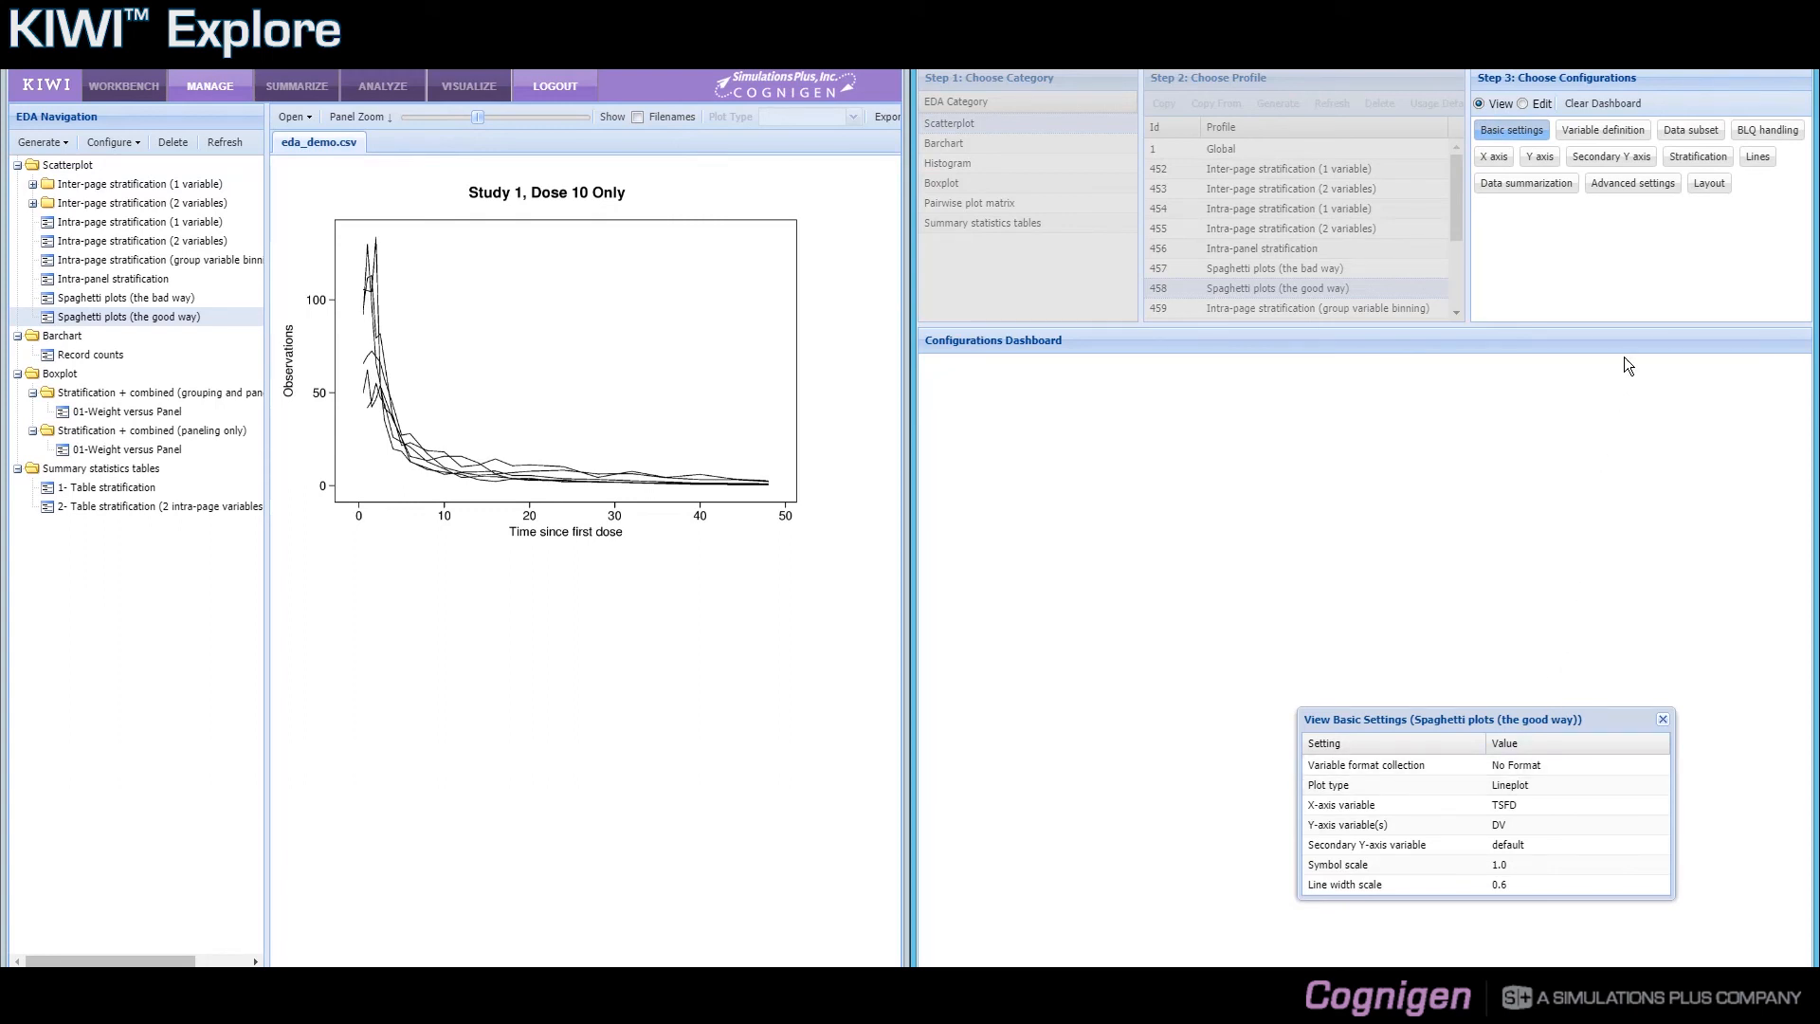
left_click(1684, 161)
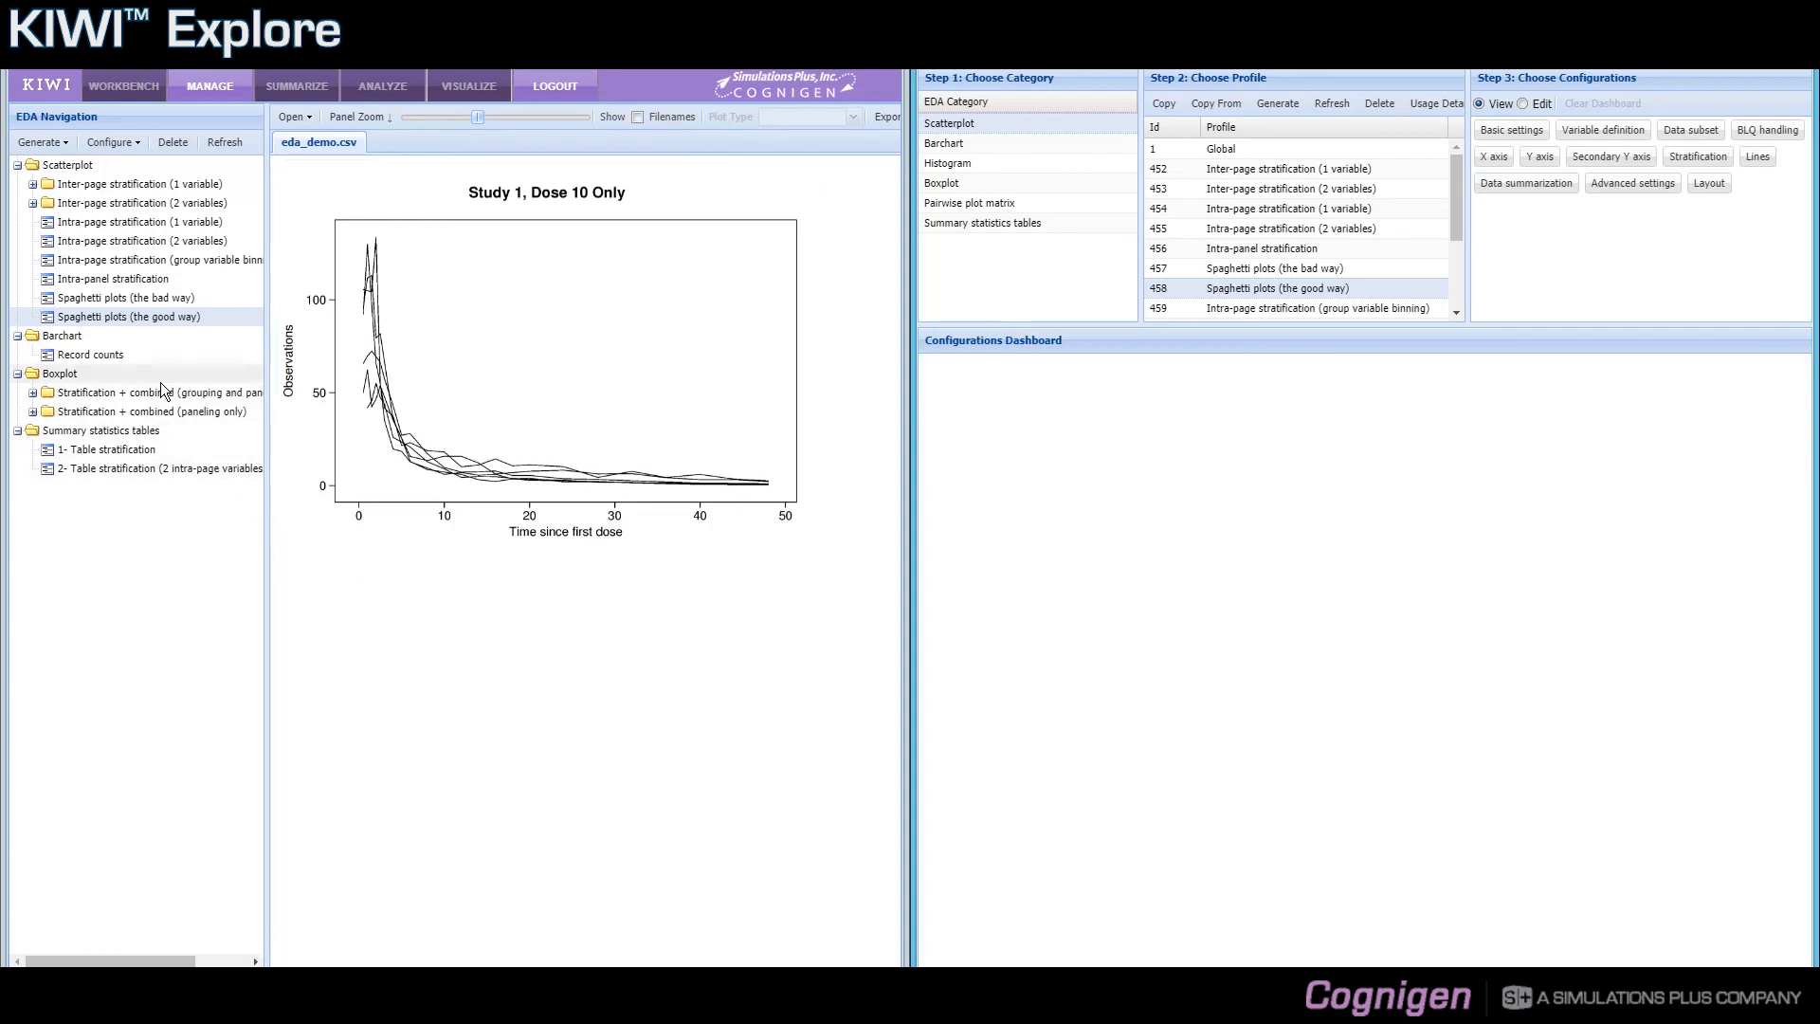
Display the Weight versus Panel boxplots under Stratification + combined (grouping and paneling) and compare the overall, gender-grouped and per-study plots.
left_click(33, 394)
left_click(91, 411)
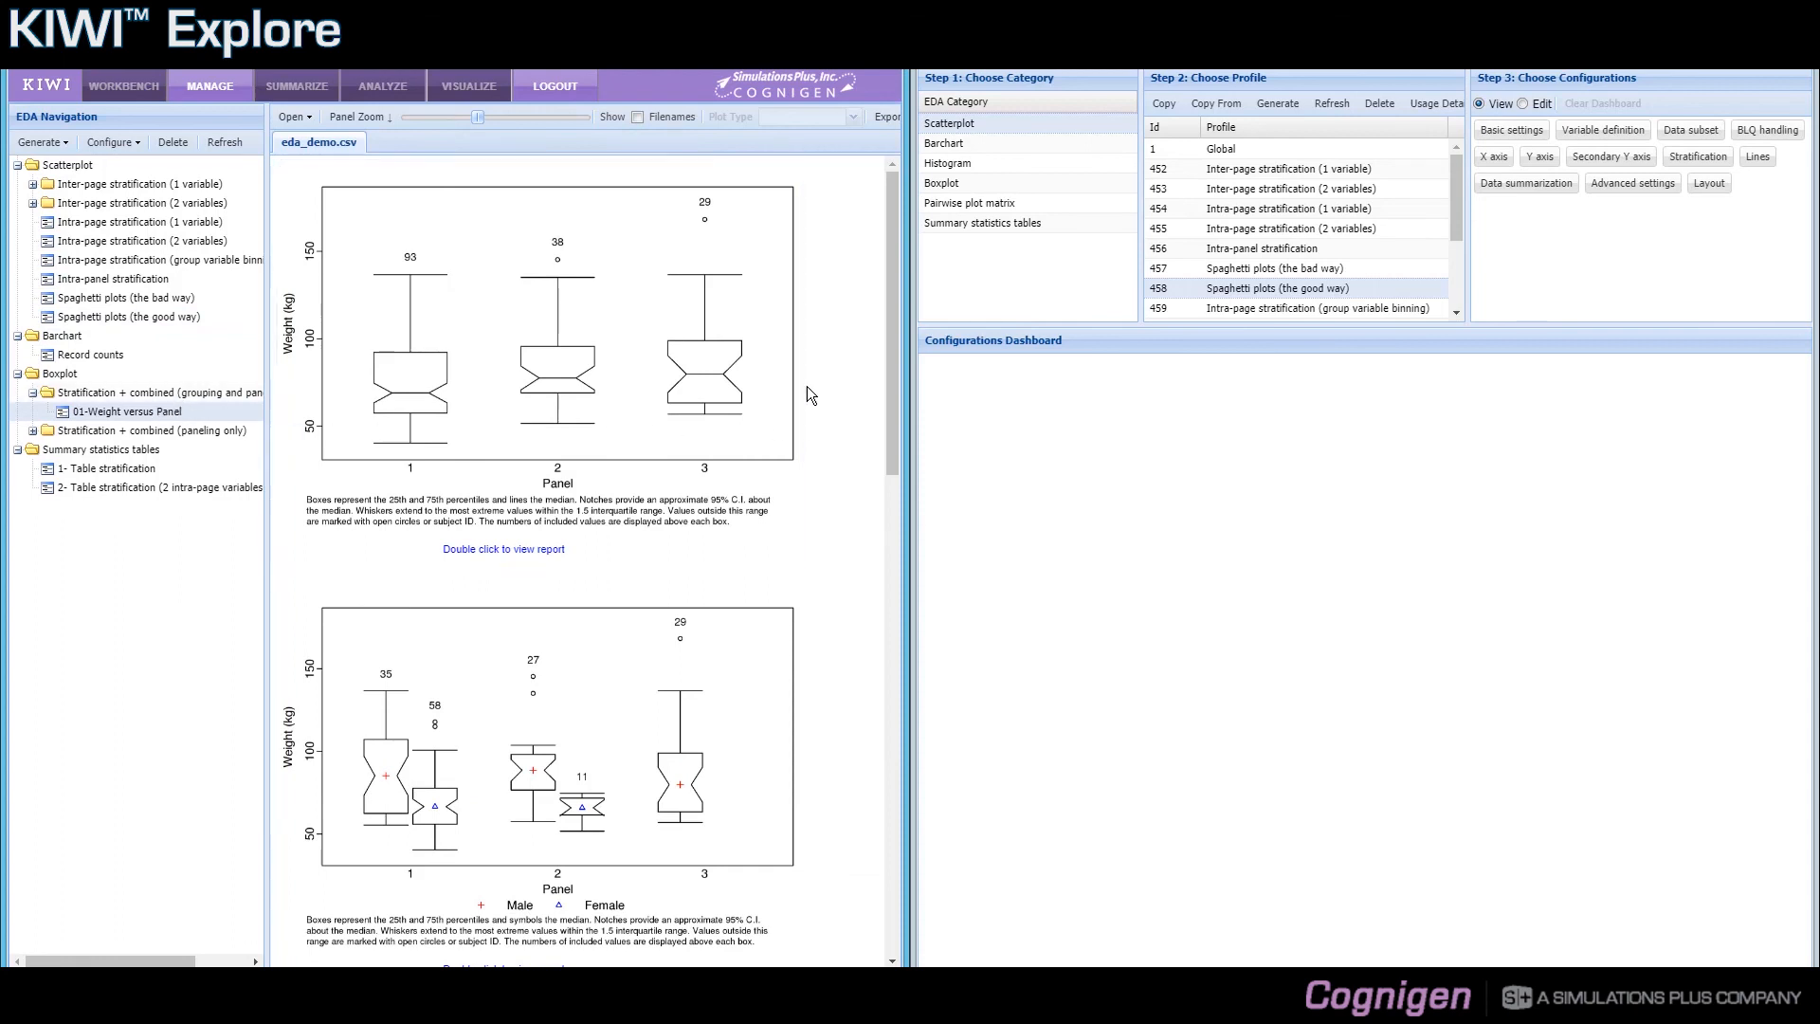
left_click_drag(891, 376, 900, 458)
left_click_drag(900, 458, 892, 614)
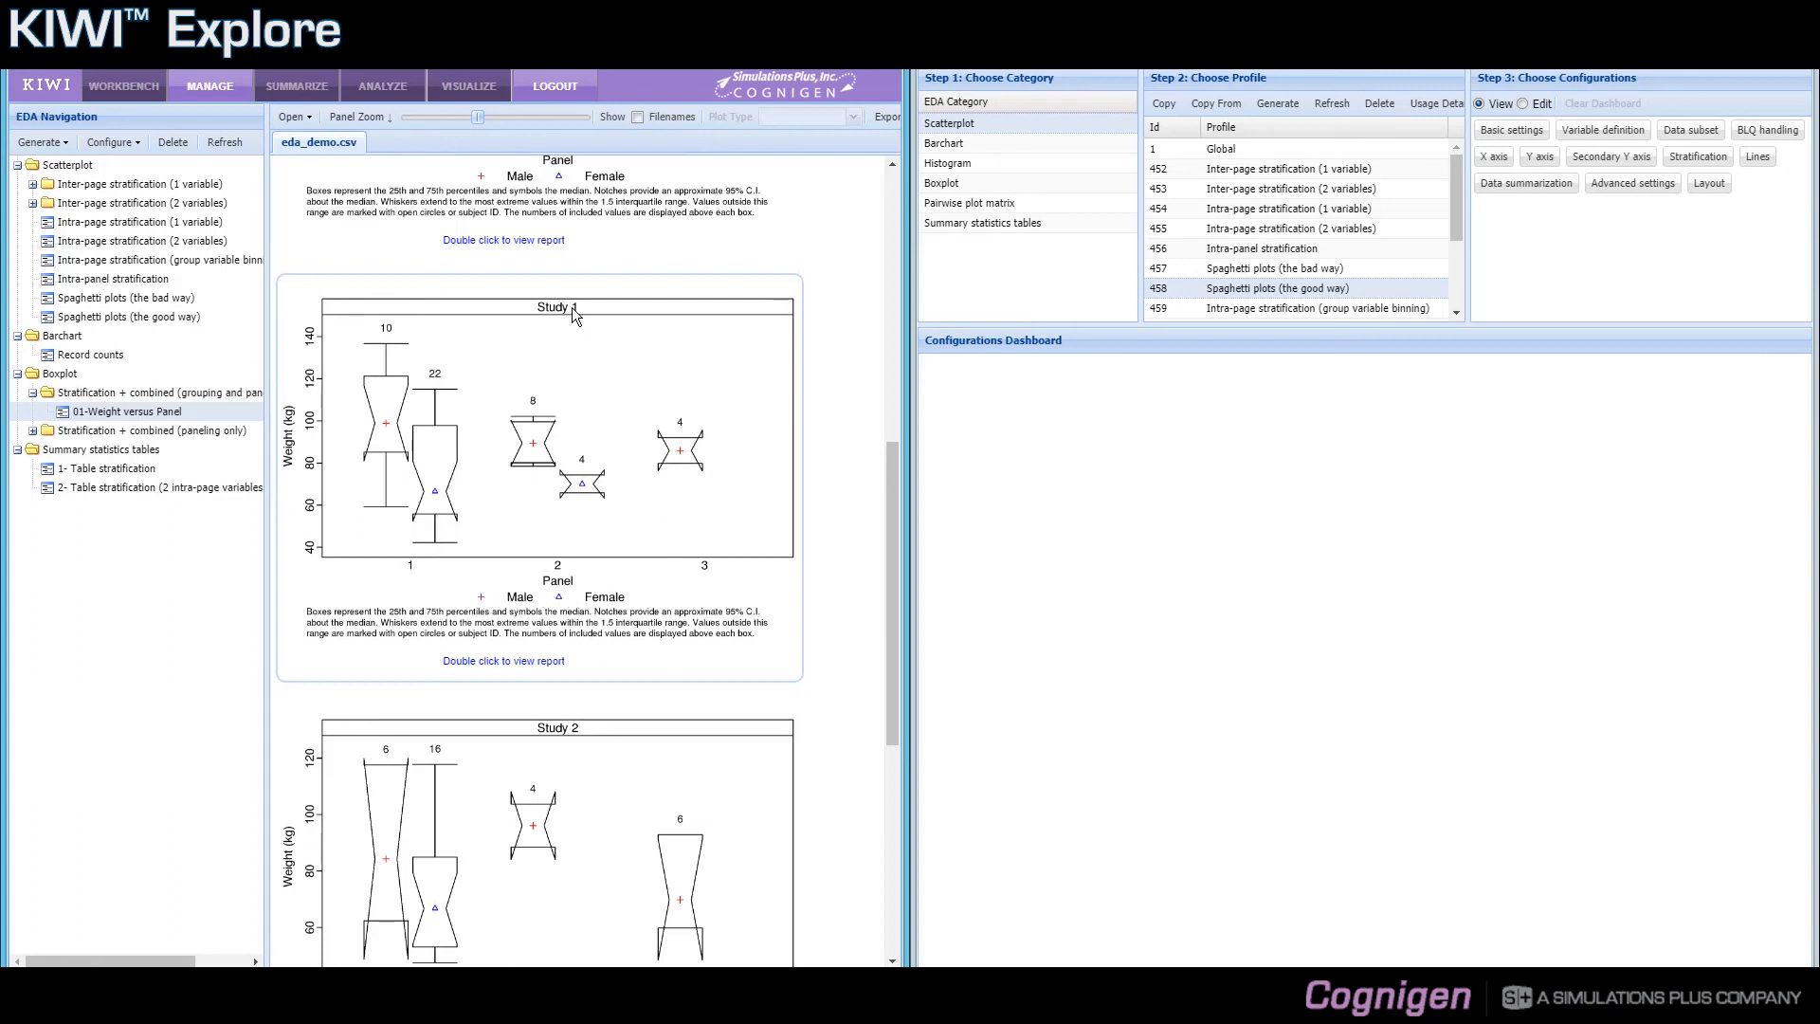
left_click_drag(893, 491, 869, 265)
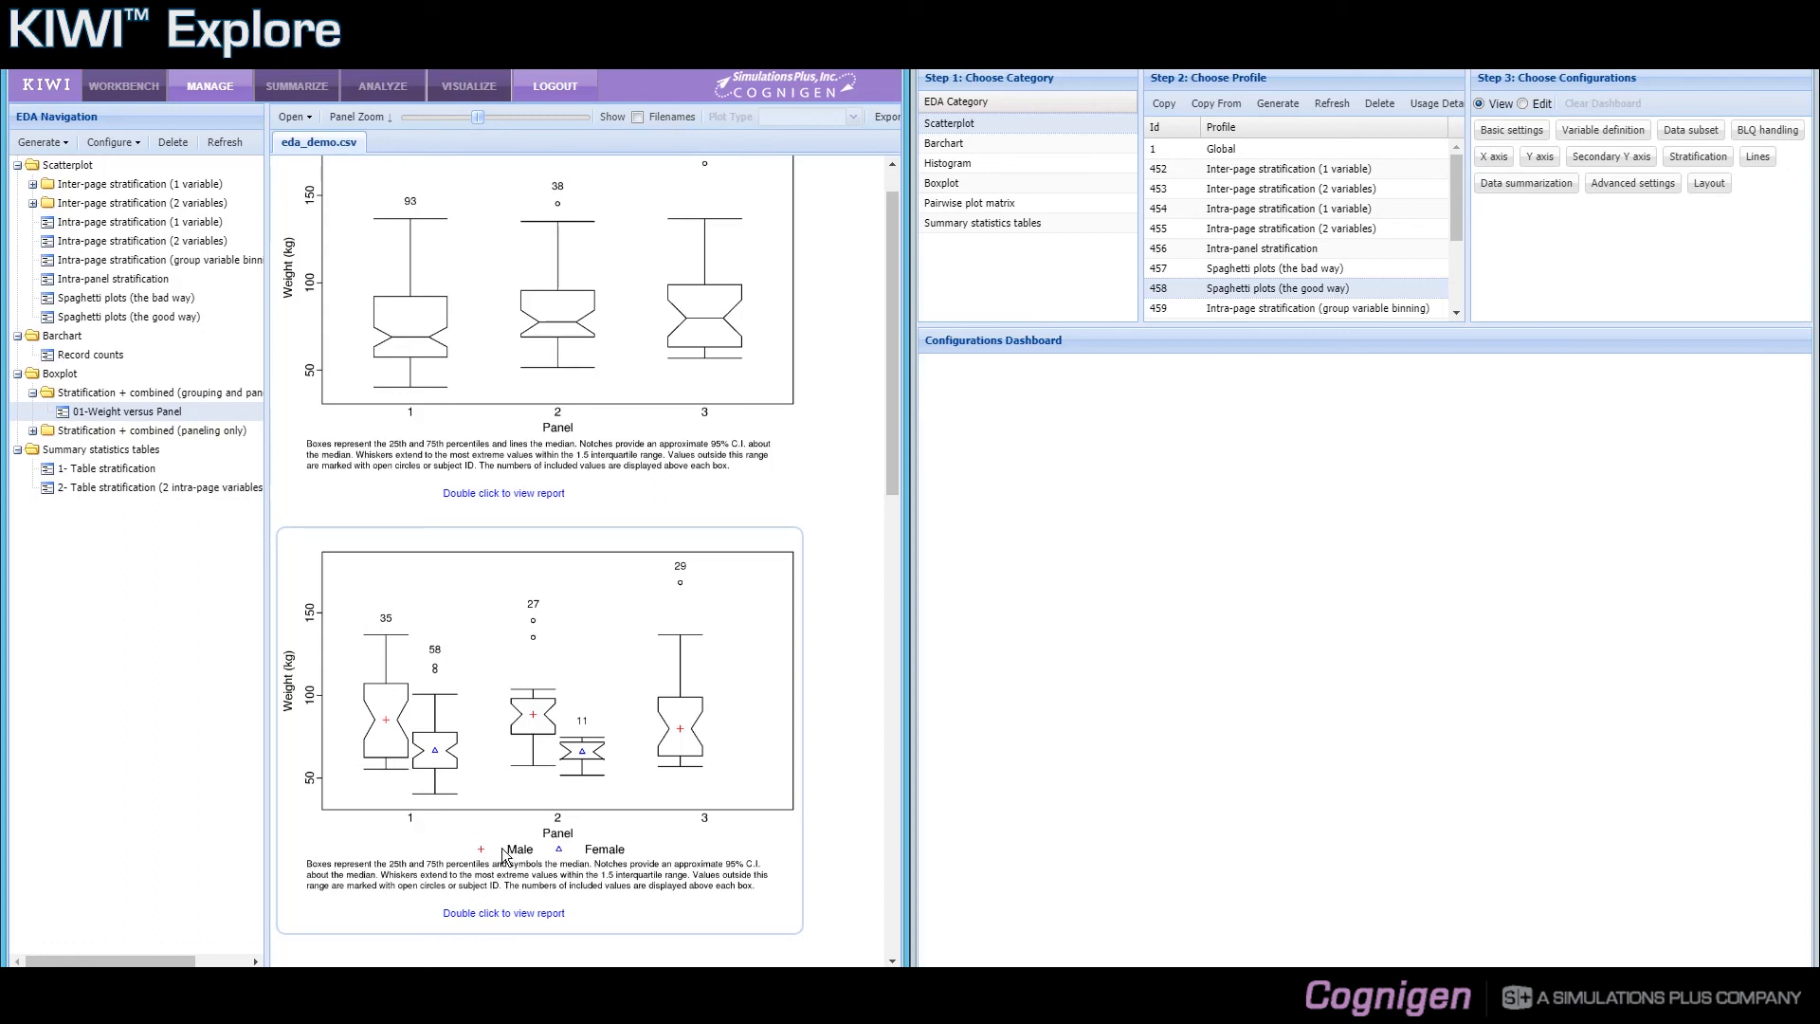
left_click_drag(891, 436, 891, 404)
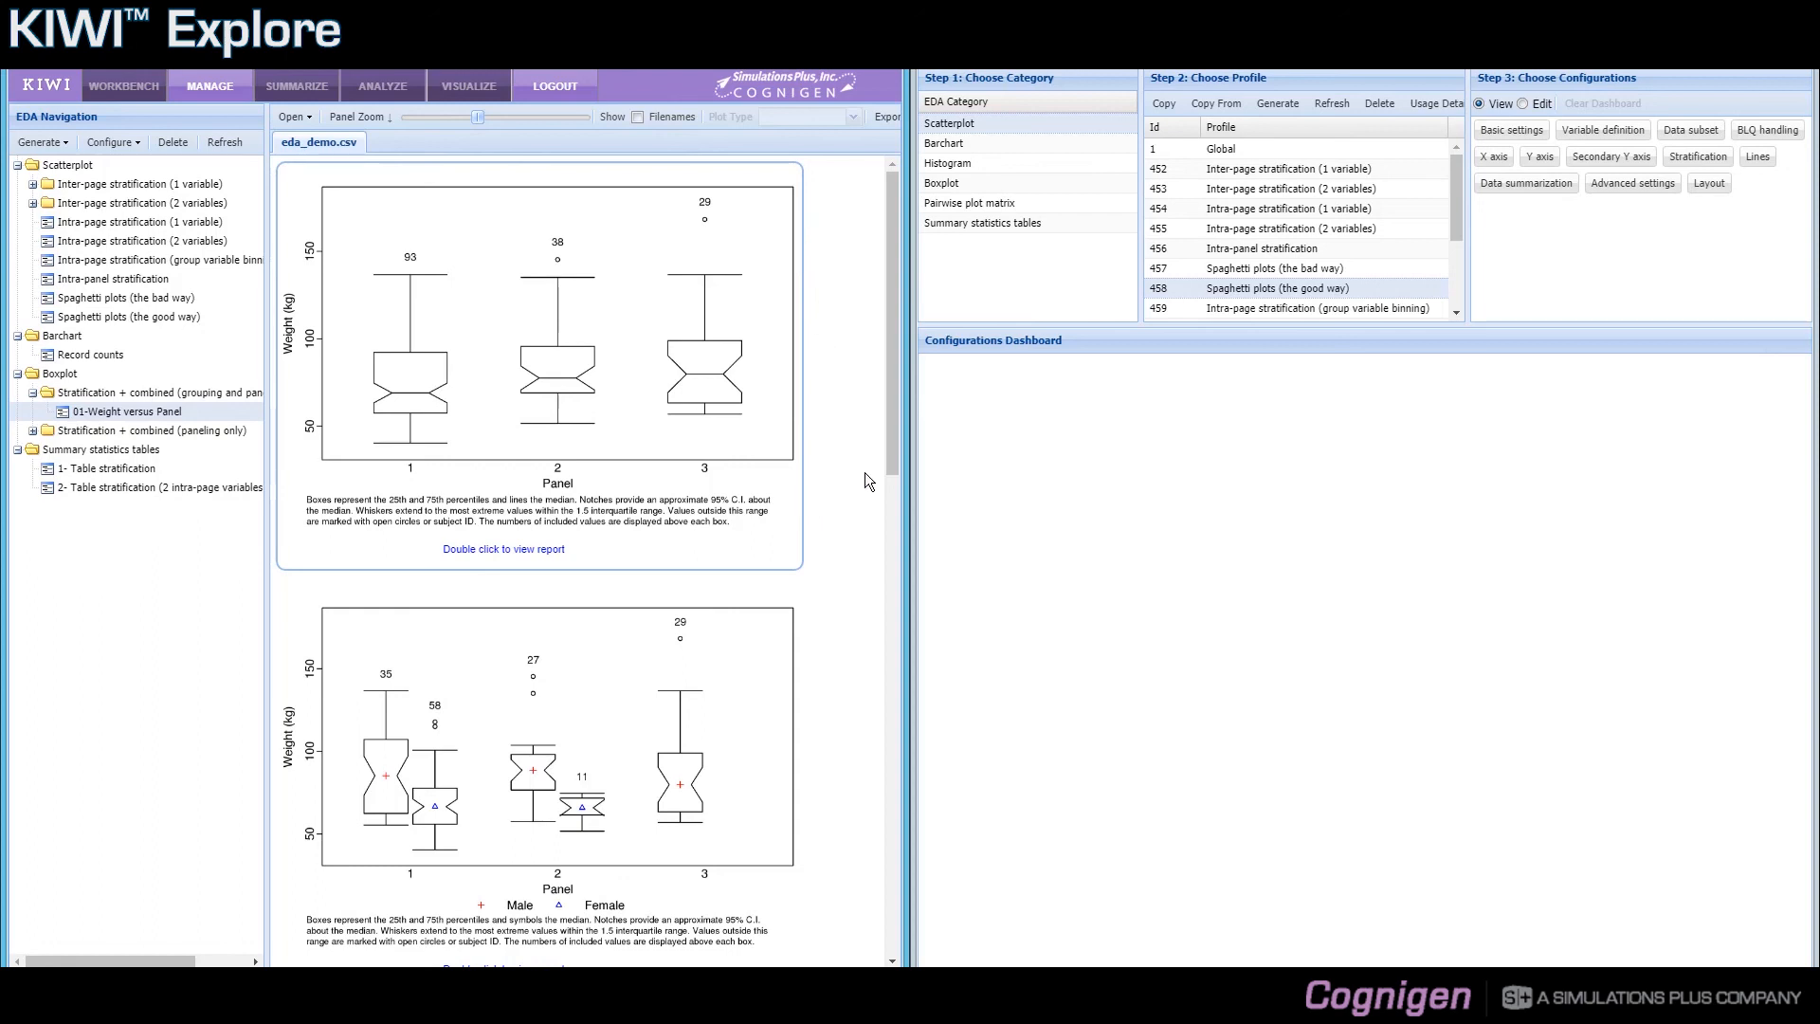
View the advanced stratification settings of the Boxplot profile Stratification + combined (grouping and paneling).
left_click(1005, 184)
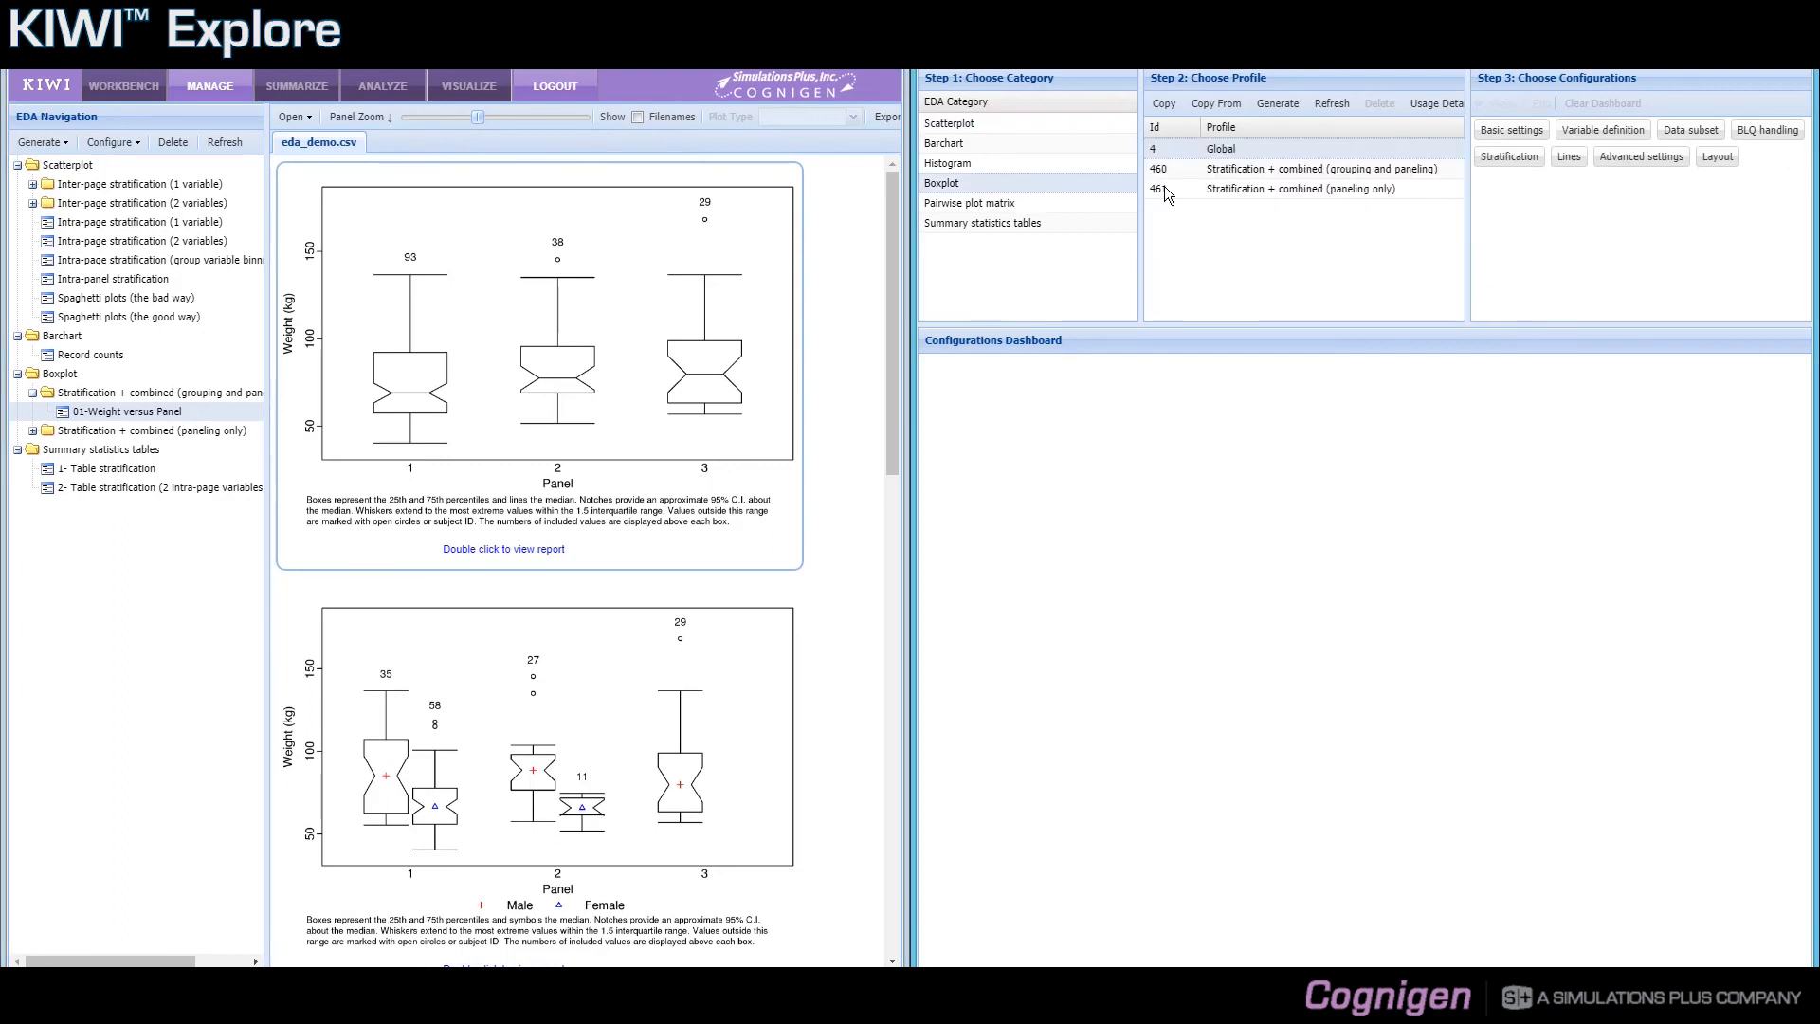
left_click(1232, 170)
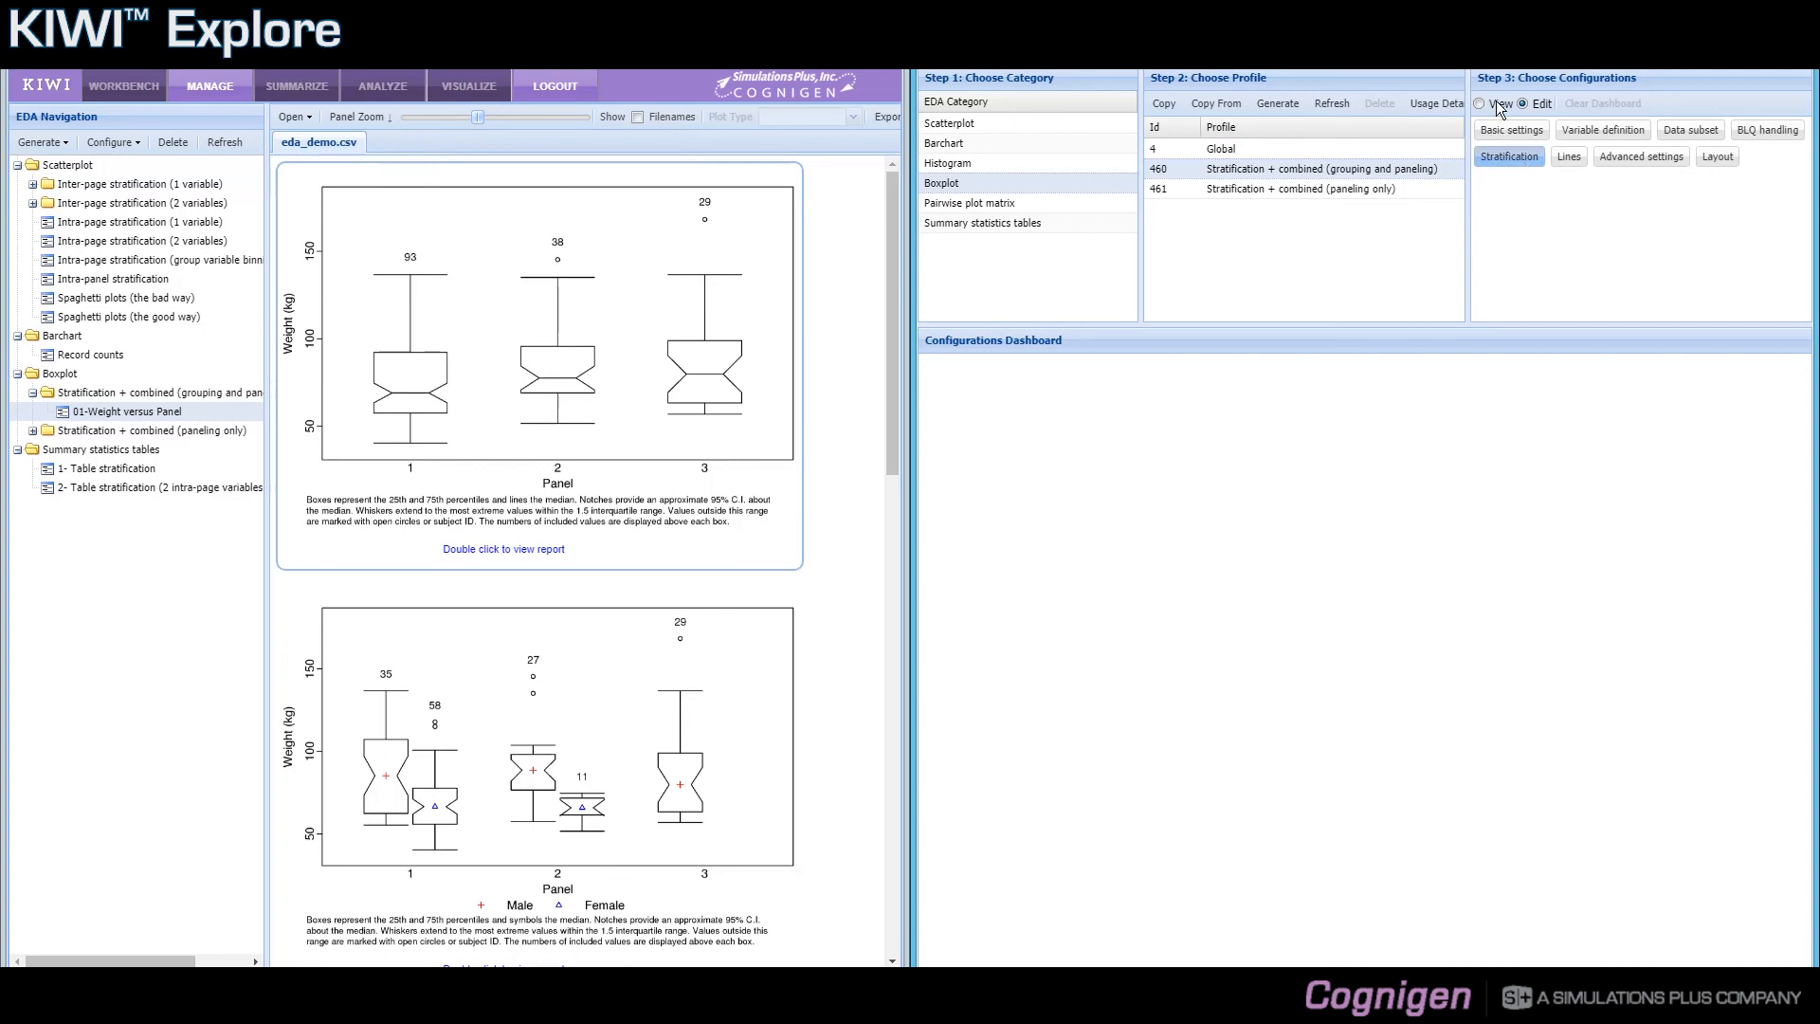
left_click(1503, 155)
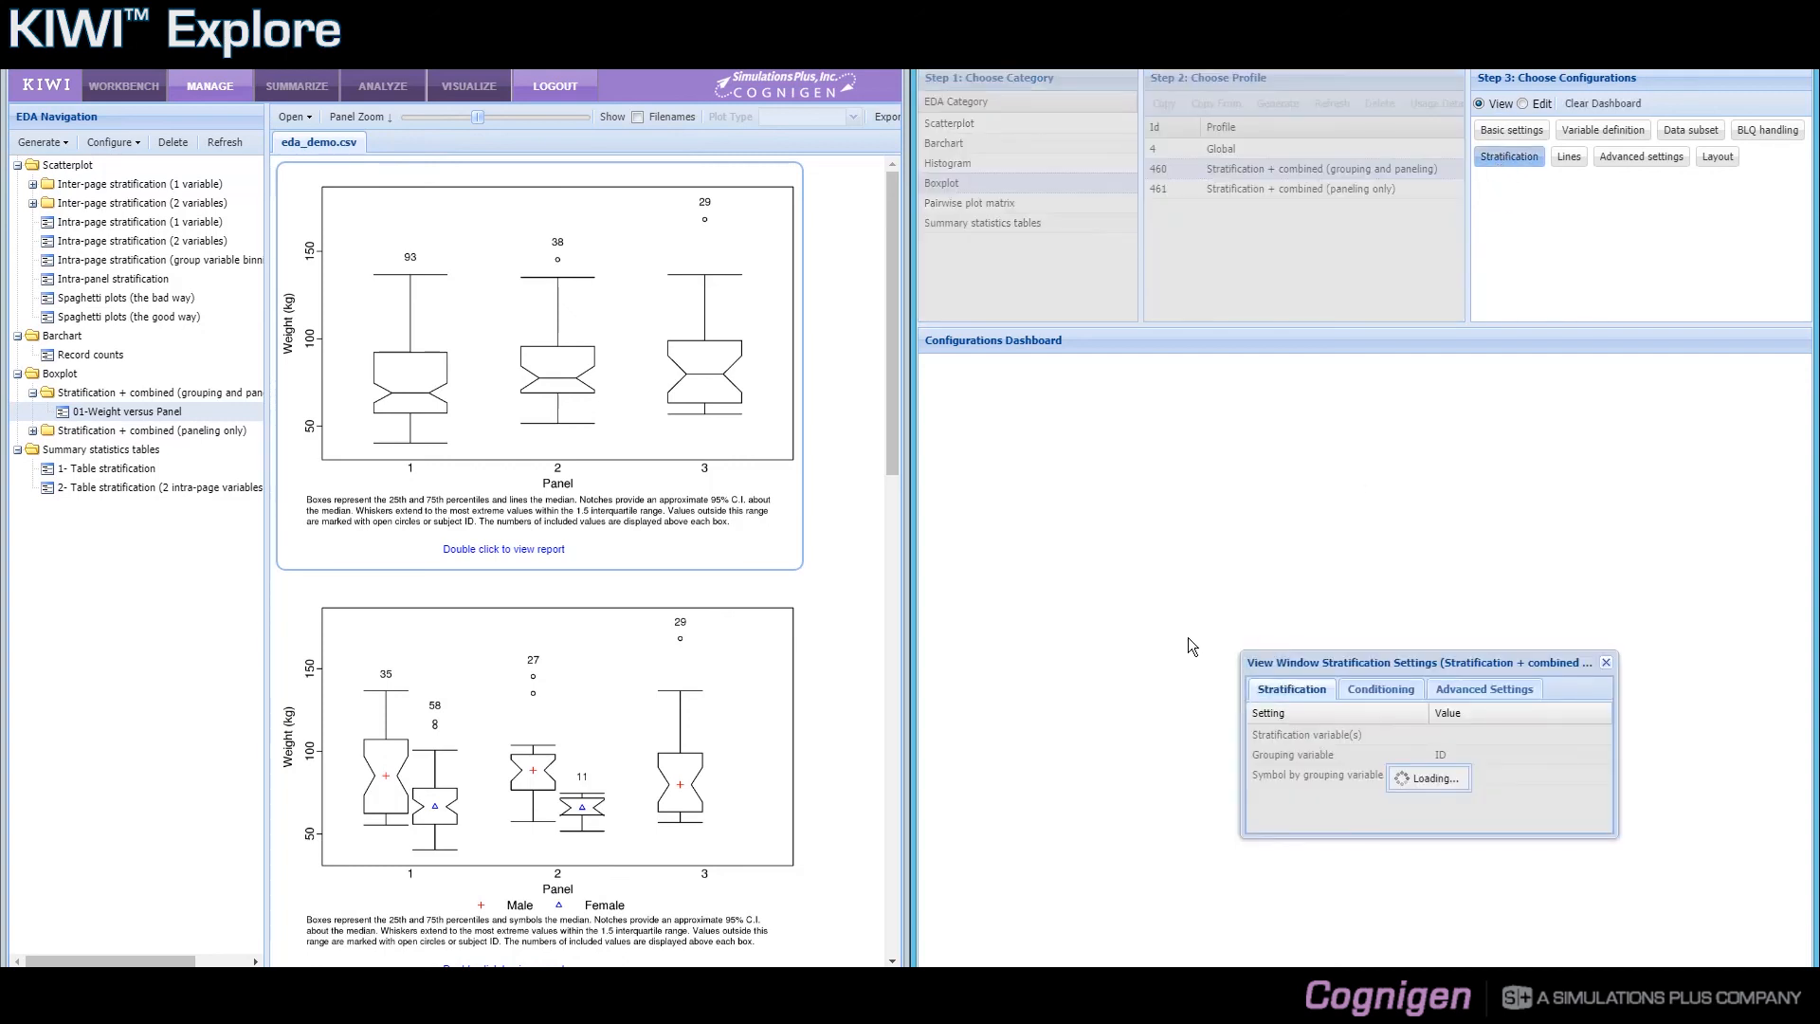
left_click(1459, 695)
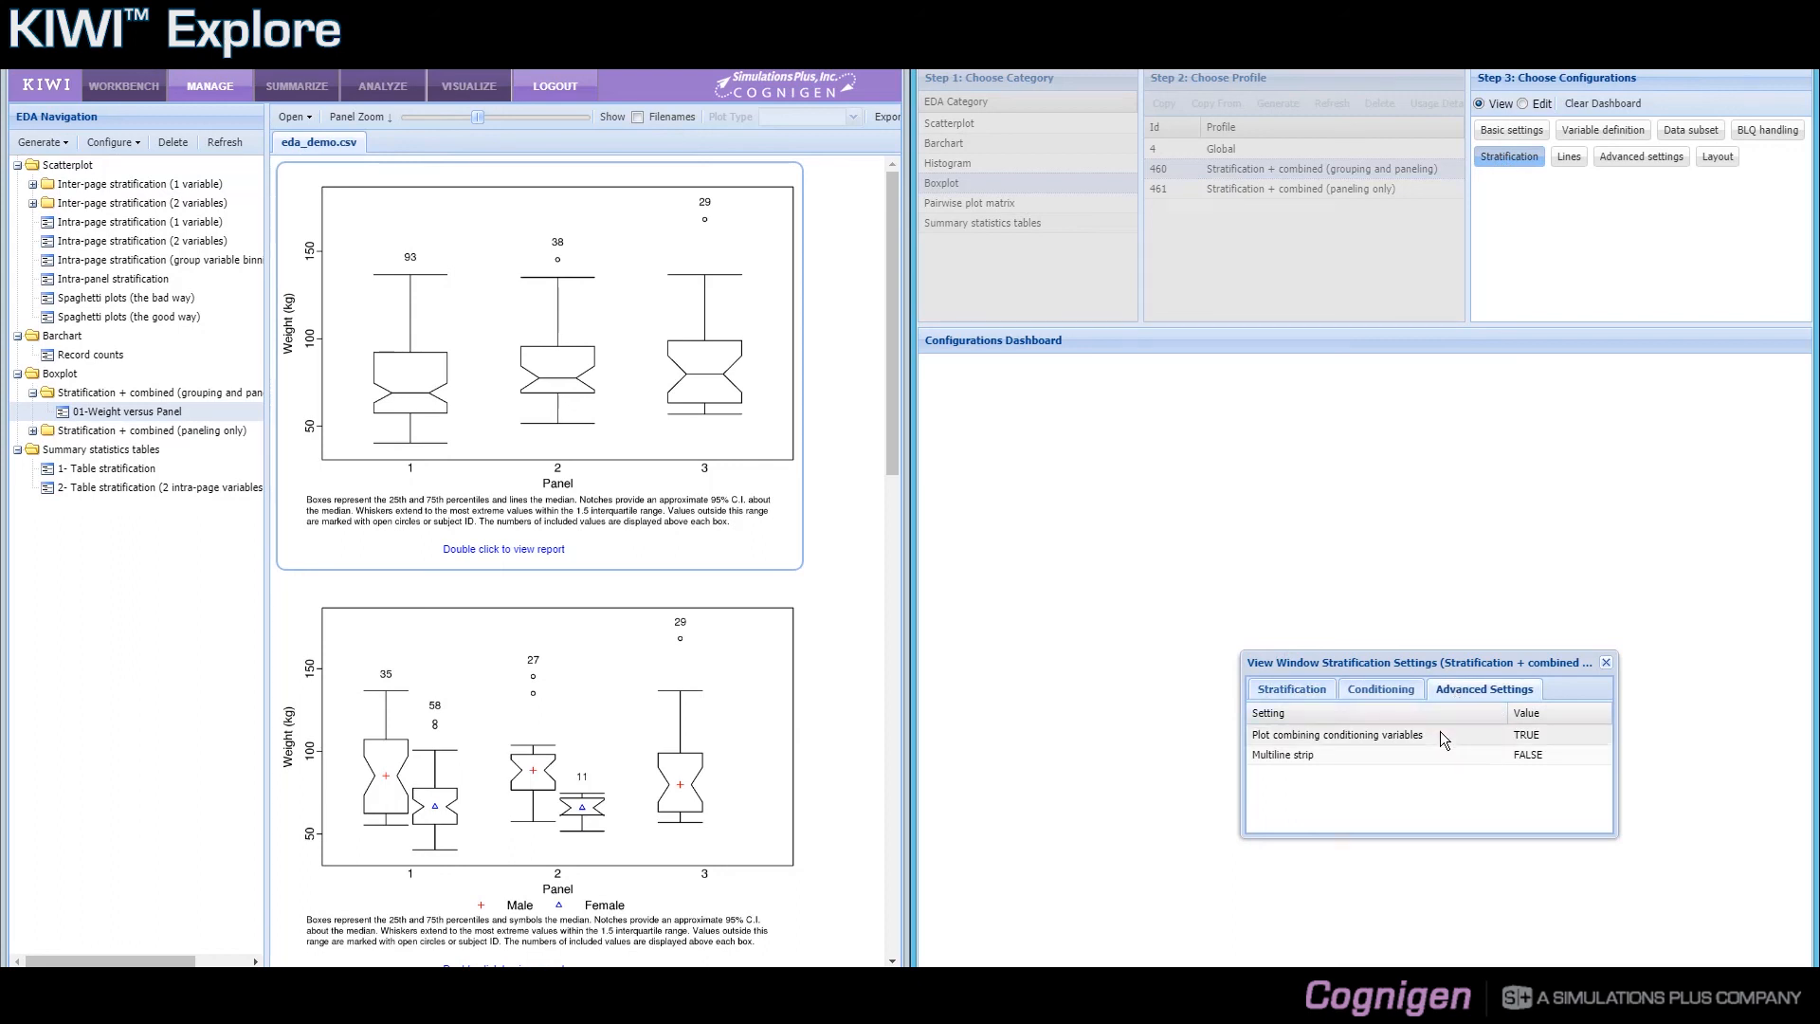